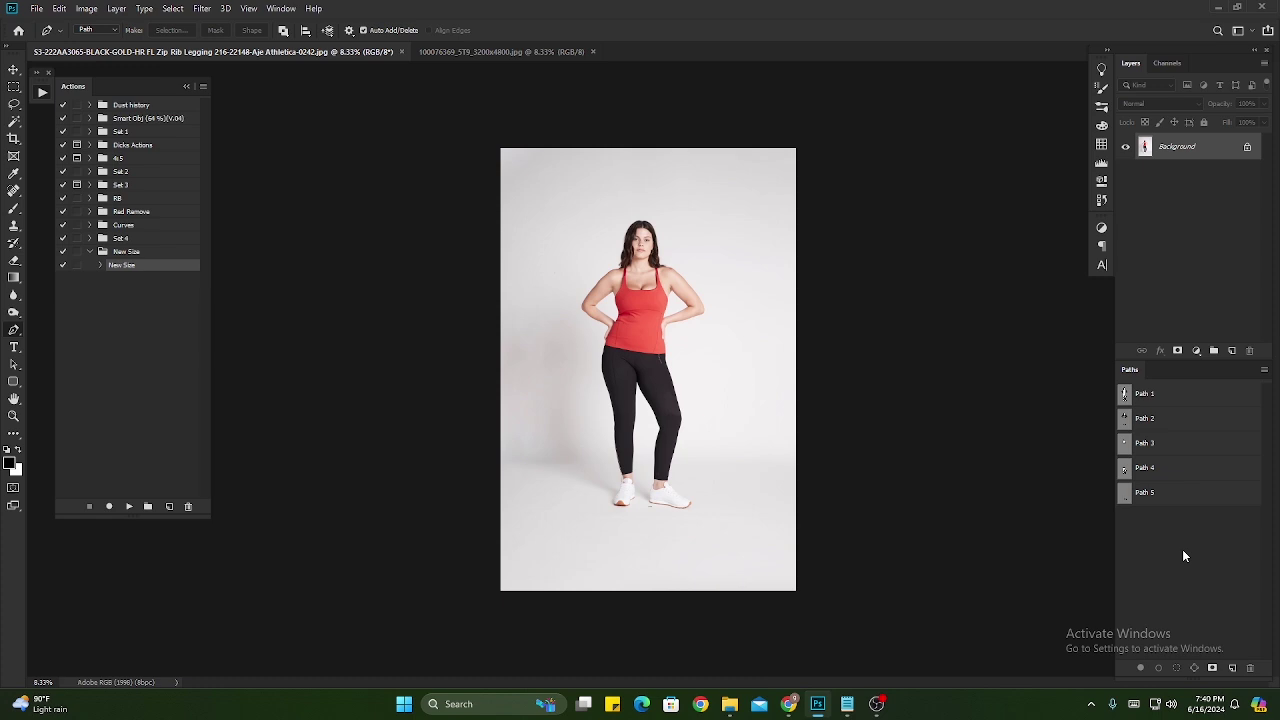
- Check the image's pixel dimensions and resolution in the Image Size dialog, leaving them unchanged
{"action": "key", "text": "h"}
{"action": "key", "text": "ctrl+alt+i"}
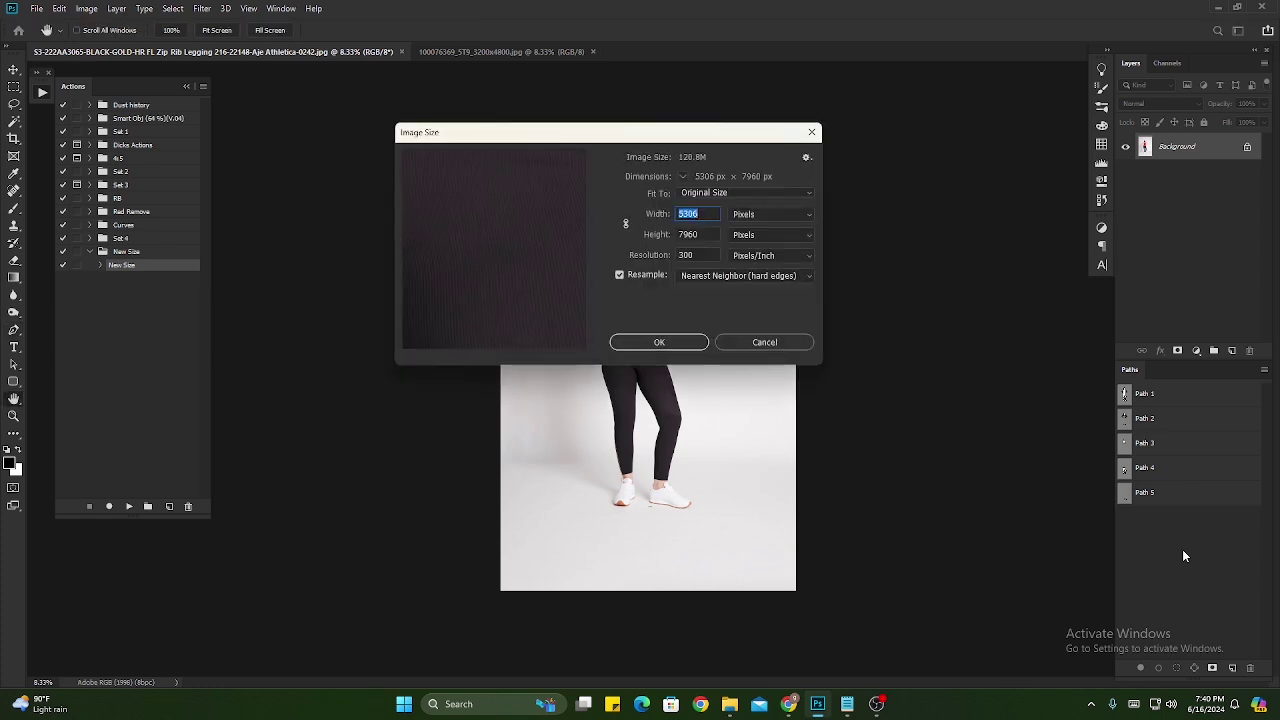
{"action": "left_click", "coordinate": [811, 132]}
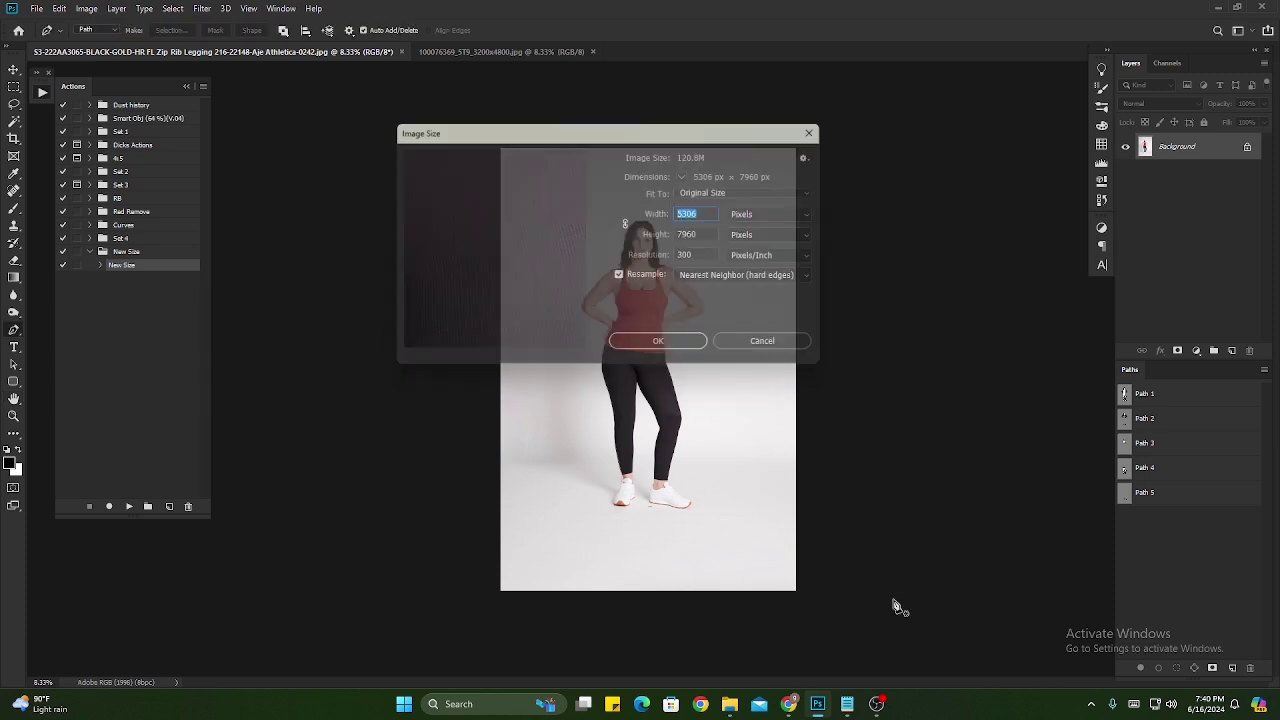
- Switch to the size notes in Notepad and examine the original and new dimensions listed under Model Resize
{"action": "left_click", "coordinate": [843, 714]}
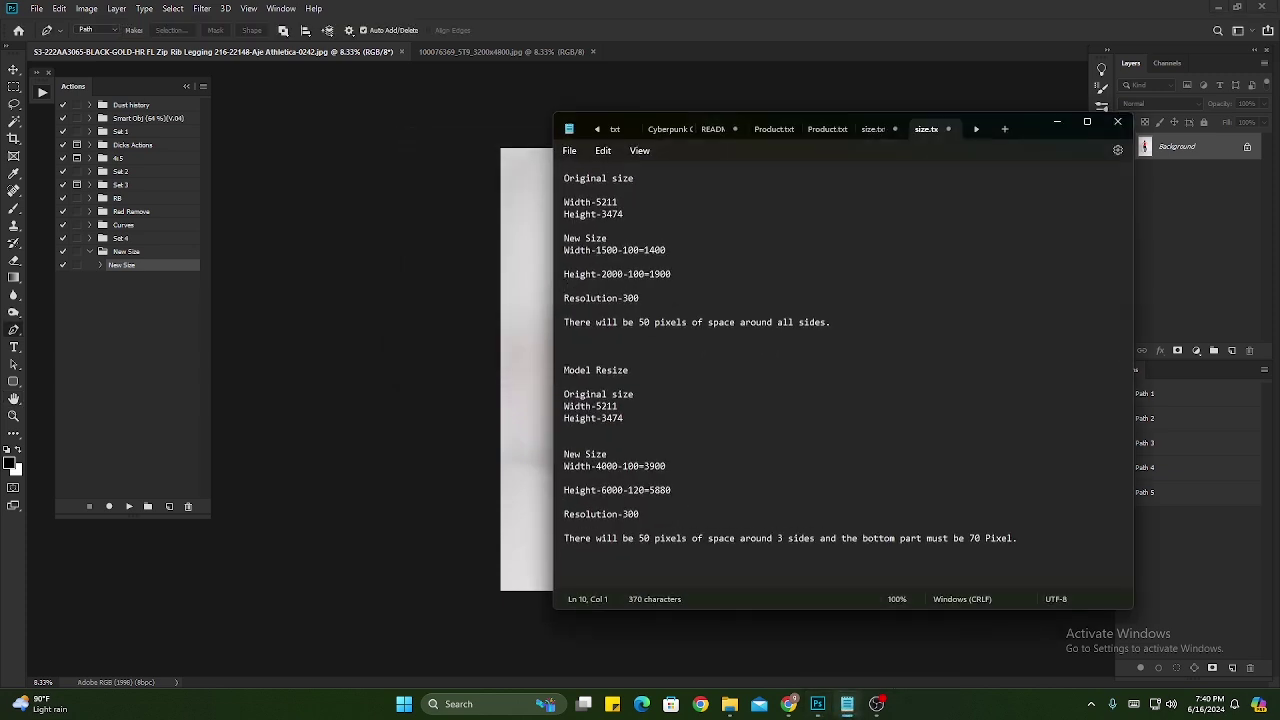
{"action": "left_click_drag", "start_coordinate": [564, 370], "coordinate": [630, 370]}
{"action": "left_click", "coordinate": [600, 395]}
{"action": "left_click_drag", "start_coordinate": [564, 406], "coordinate": [640, 406]}
{"action": "left_click", "coordinate": [566, 440]}
{"action": "left_click", "coordinate": [588, 435]}
{"action": "left_click_drag", "start_coordinate": [565, 454], "coordinate": [625, 491]}
{"action": "left_click", "coordinate": [585, 443]}
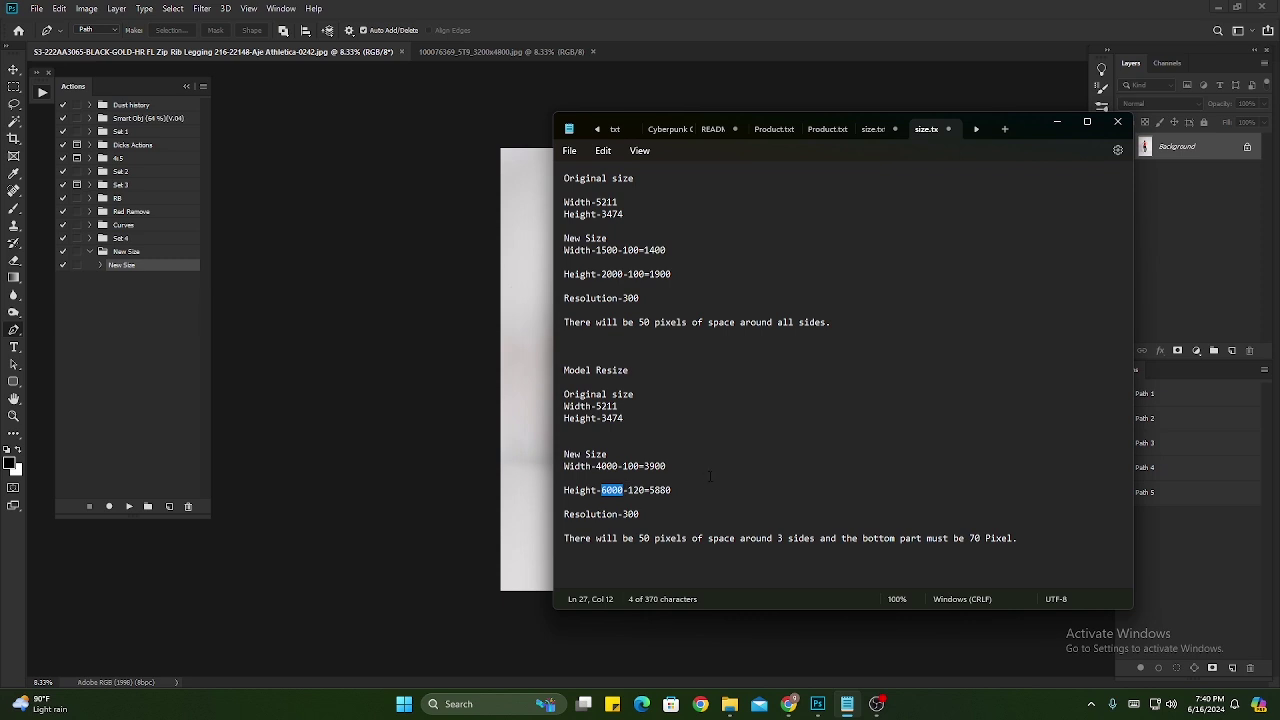
{"action": "key", "text": "Up"}
- Examine the Model Resize note about spacing around the sides and bottom, and minimise the notes
{"action": "left_click_drag", "start_coordinate": [564, 538], "coordinate": [1012, 542]}
{"action": "left_click", "coordinate": [841, 540]}
{"action": "key", "text": "Up"}
{"action": "key", "text": "Up"}
{"action": "key", "text": "Up"}
{"action": "key", "text": "Up"}
{"action": "key", "text": "Up"}
{"action": "key", "text": "Up"}
{"action": "left_click", "coordinate": [1057, 121]}
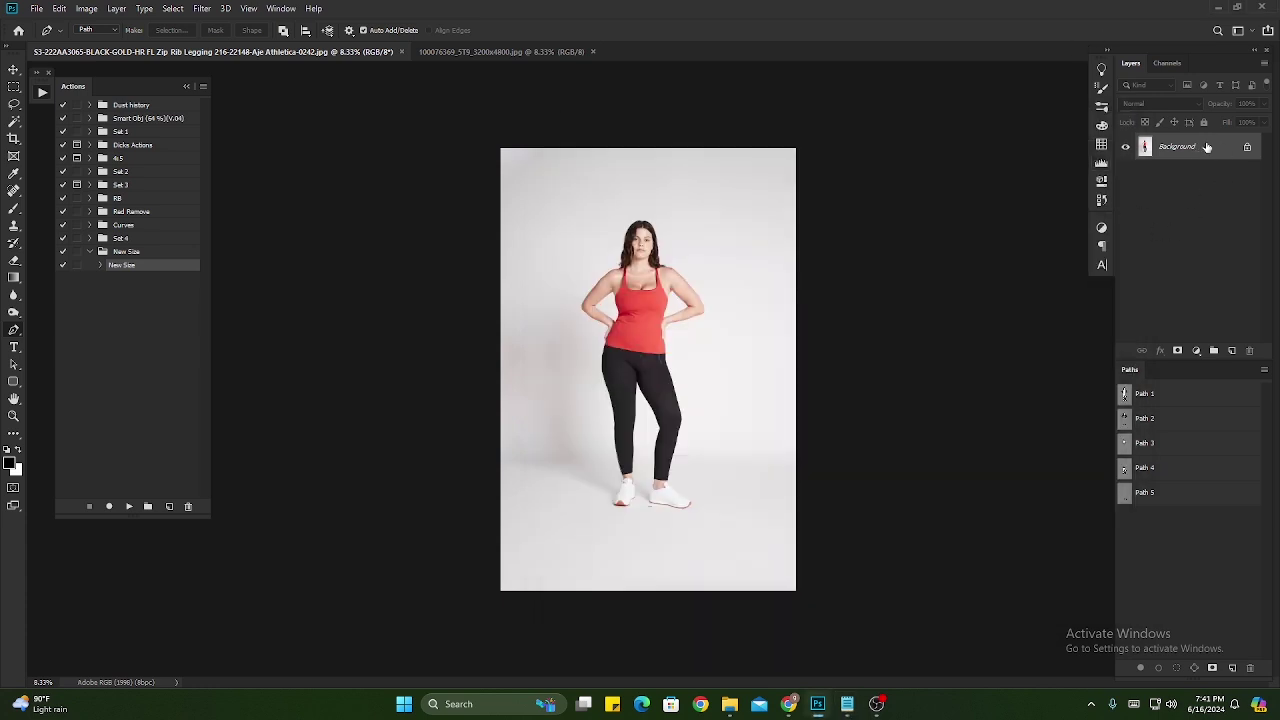
- Duplicate the Background layer and convert the copy to a smart object
{"action": "key", "text": "ctrl+j"}
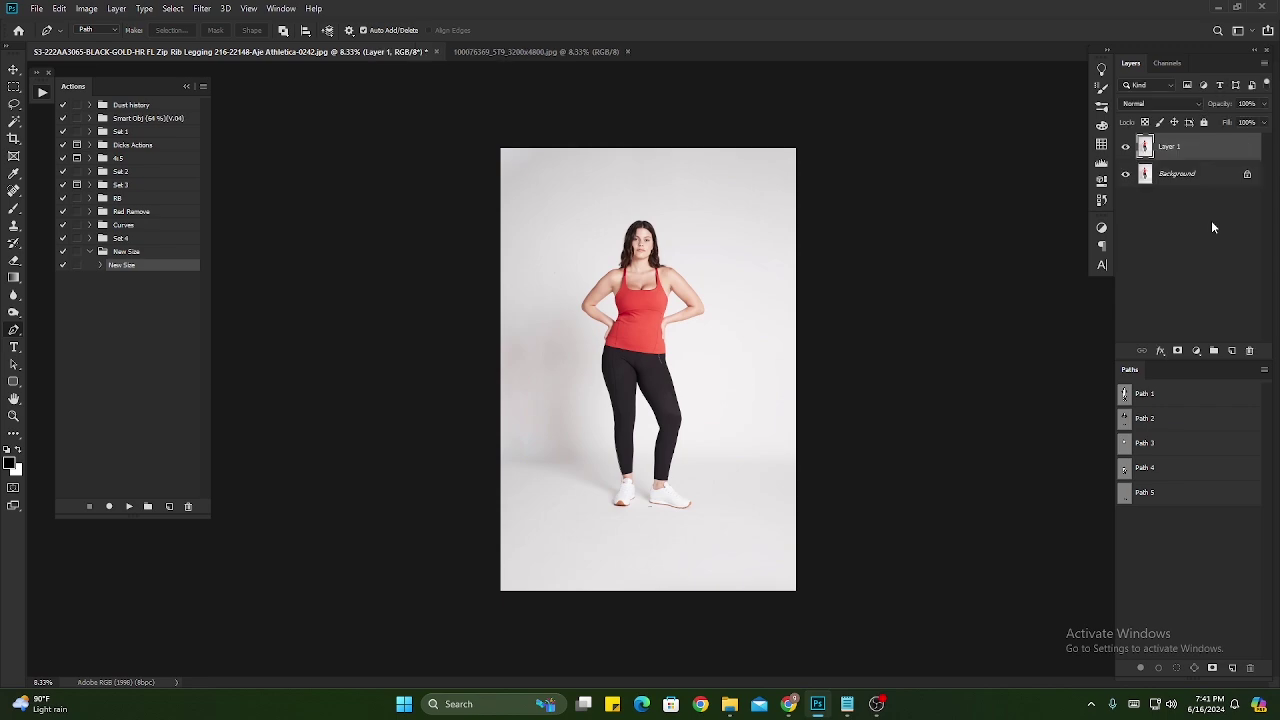
{"action": "scroll", "coordinate": [651, 228], "scroll_direction": "up", "scroll_amount": 5}
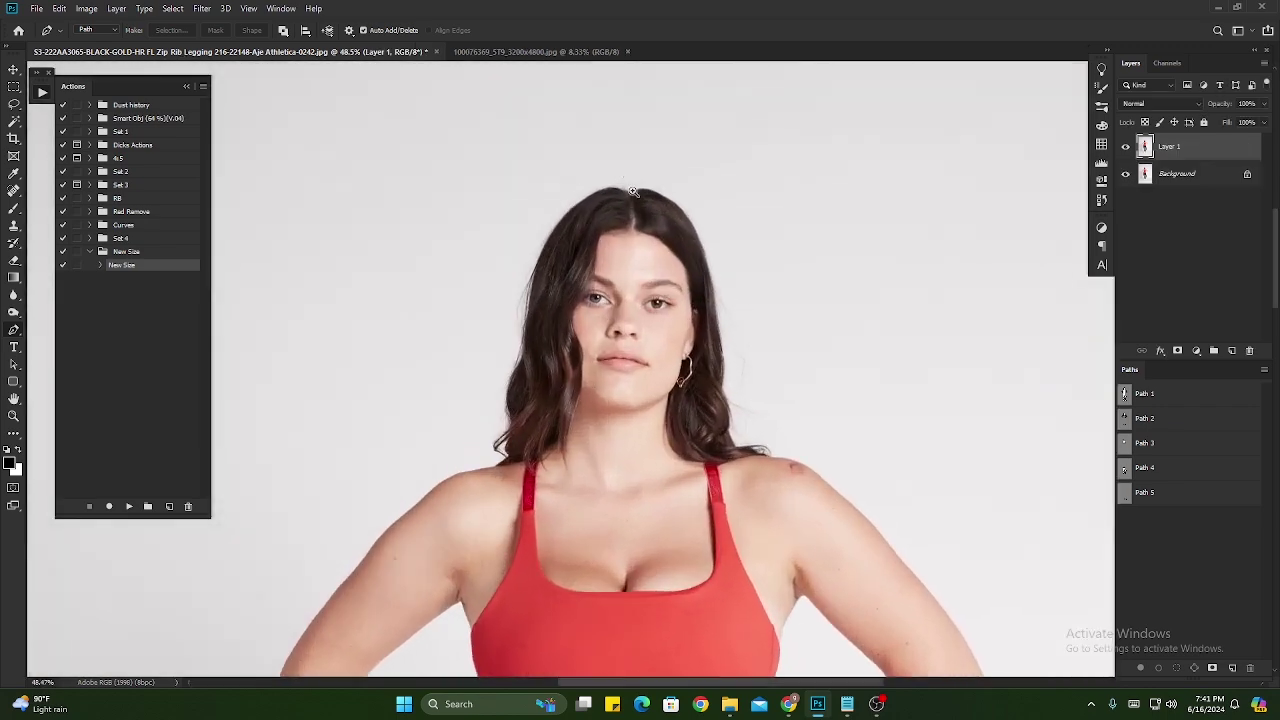
{"action": "key", "text": "ctrl+0"}
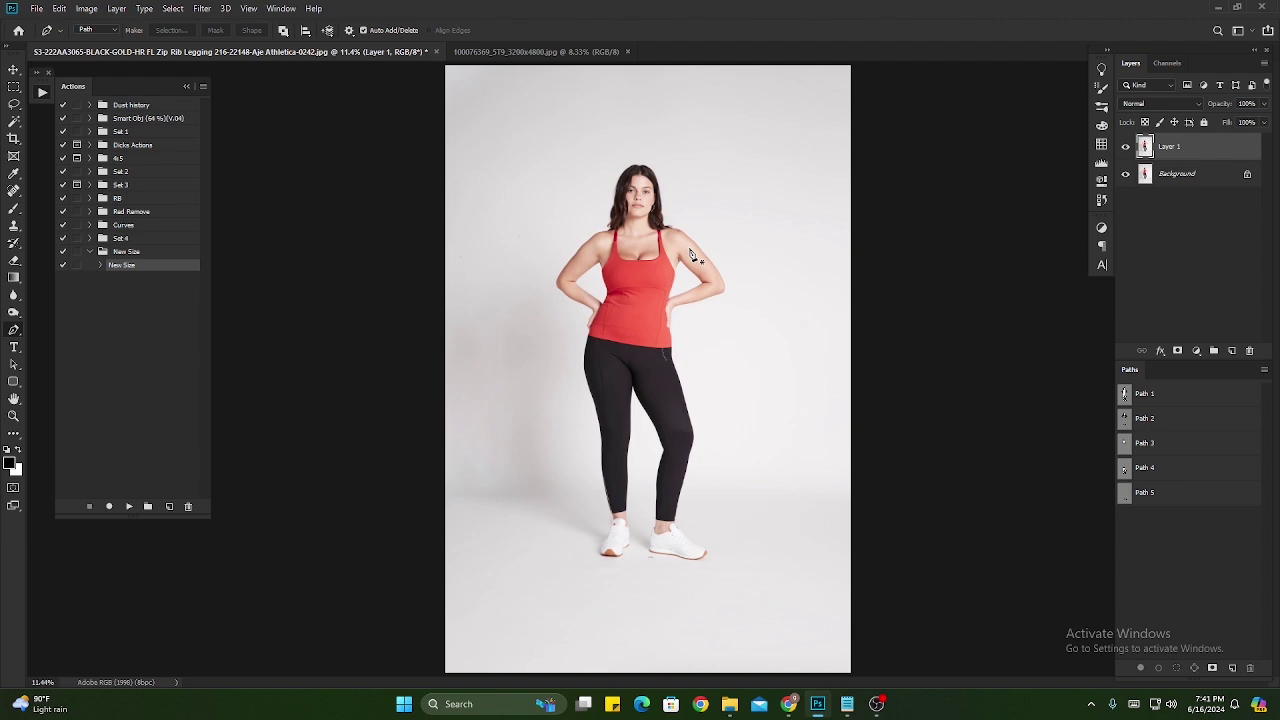
{"action": "right_click", "coordinate": [1178, 148]}
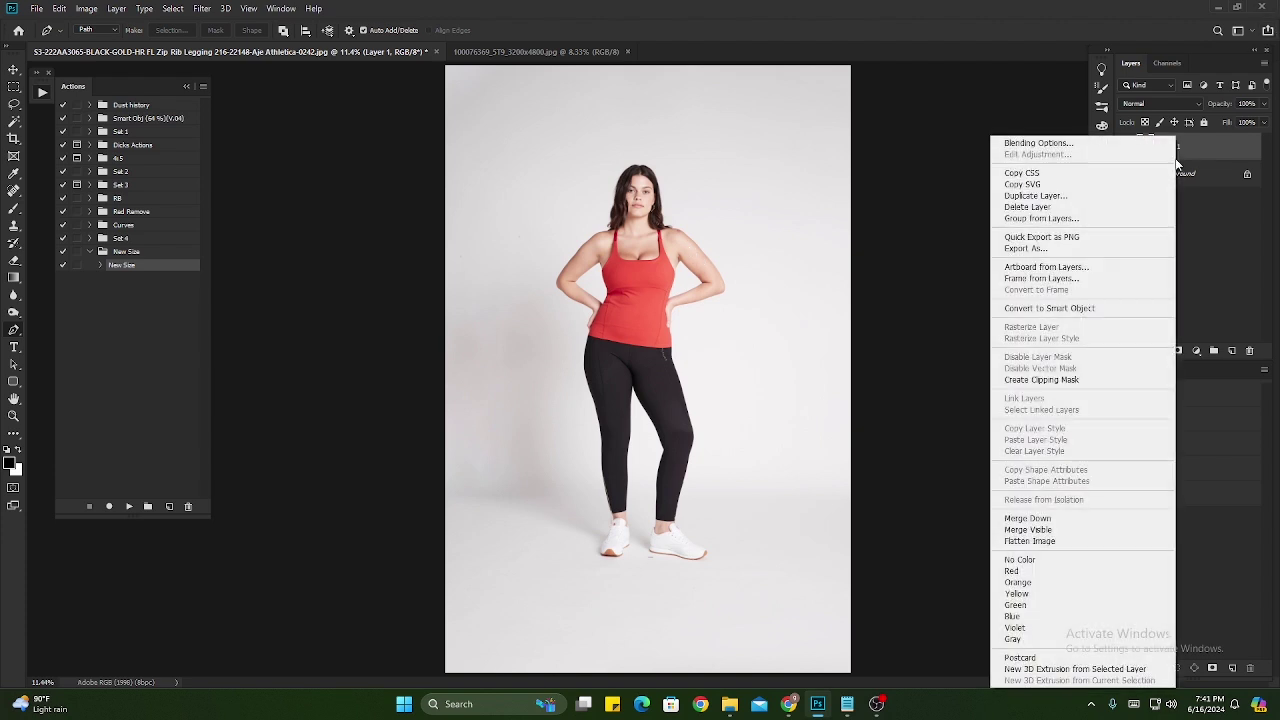
{"action": "left_click", "coordinate": [1048, 308]}
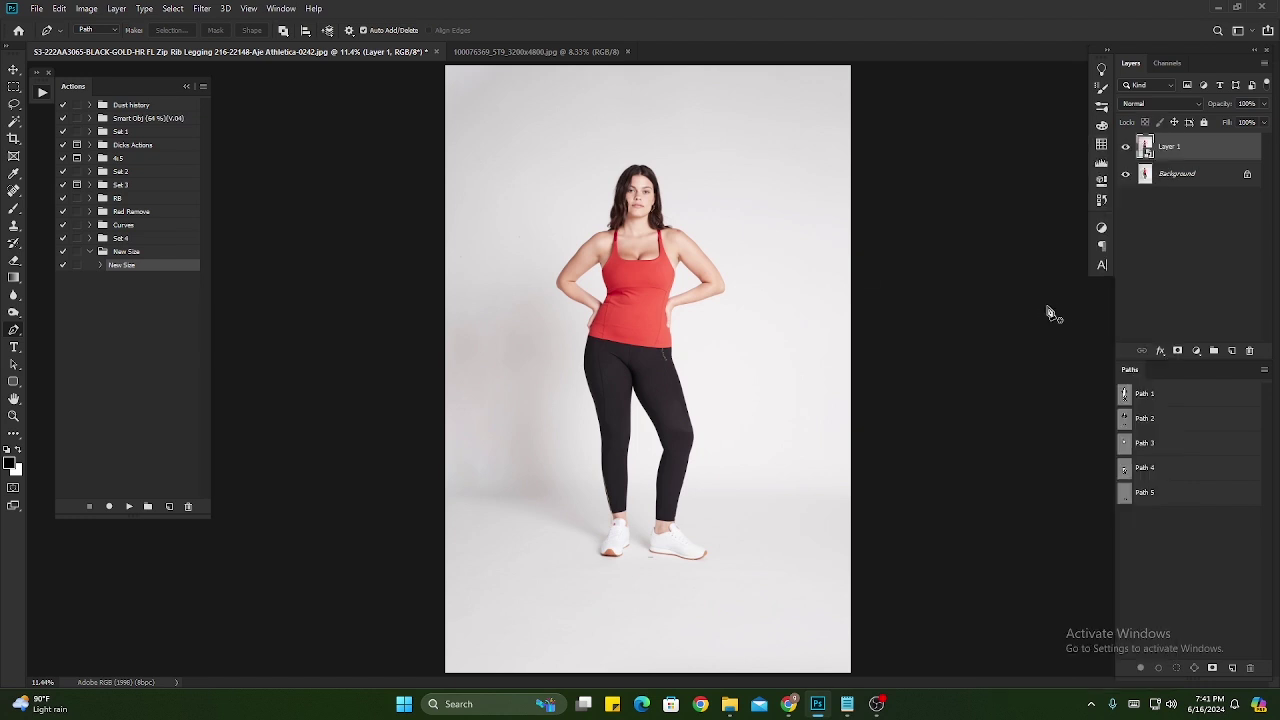
- Draw a rectangular marquee selection loosely around the whole model, from above the head to below the shoes
{"action": "left_click", "coordinate": [14, 87]}
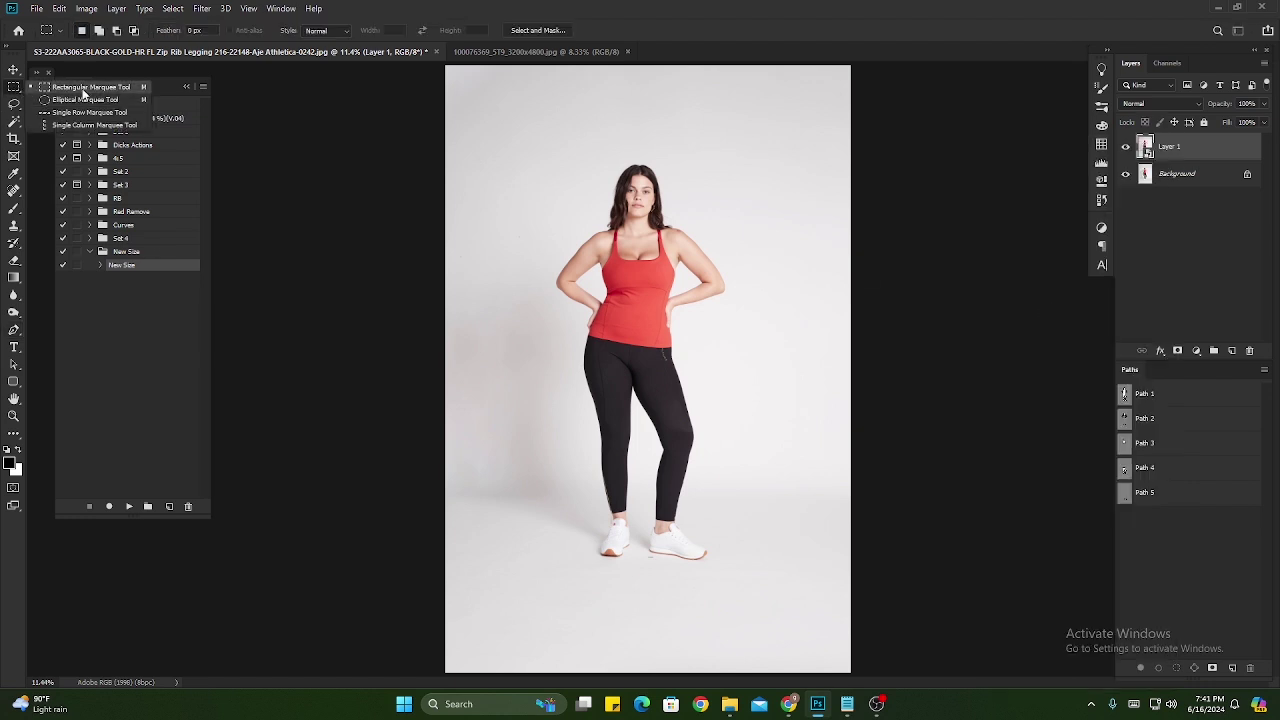
{"action": "left_click", "coordinate": [107, 91]}
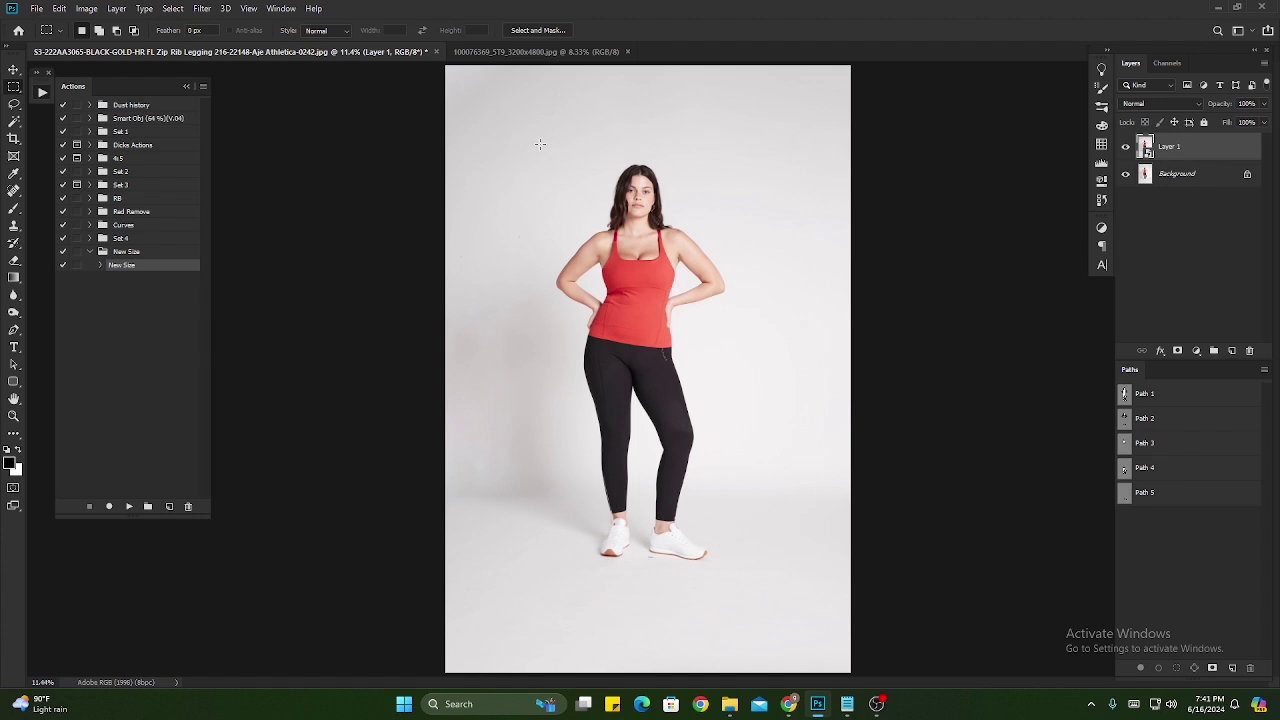
{"action": "left_click_drag", "start_coordinate": [540, 144], "coordinate": [756, 607]}
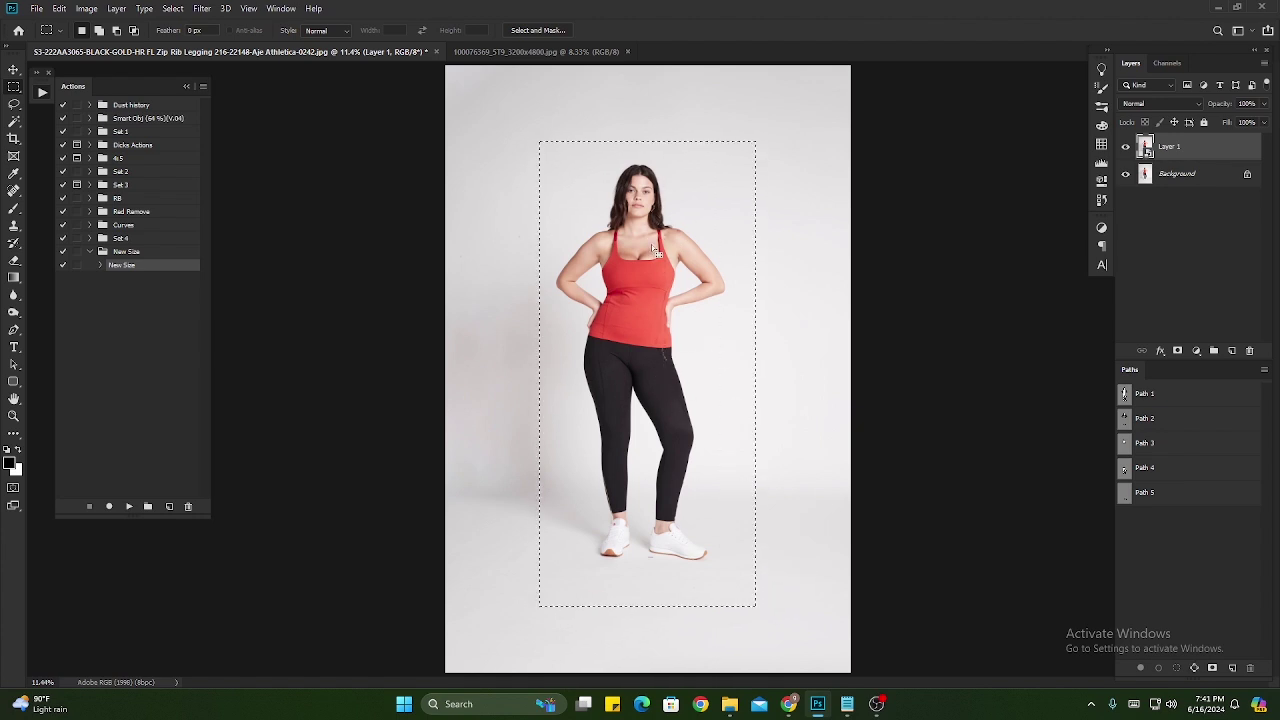
- Transform the selection so its upper edge meets the hair and its side edges come in close to the elbows
{"action": "right_click", "coordinate": [655, 250]}
{"action": "left_click", "coordinate": [757, 389]}
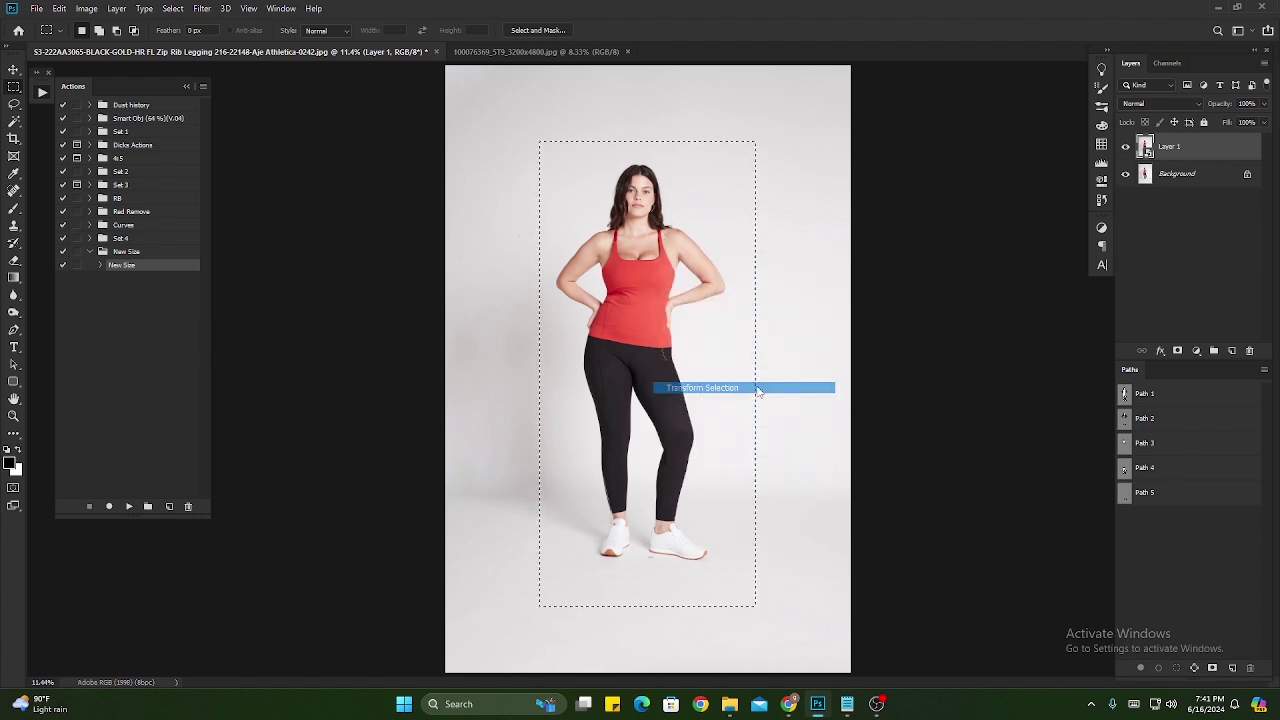
{"action": "scroll", "coordinate": [619, 203], "scroll_direction": "up", "scroll_amount": 5}
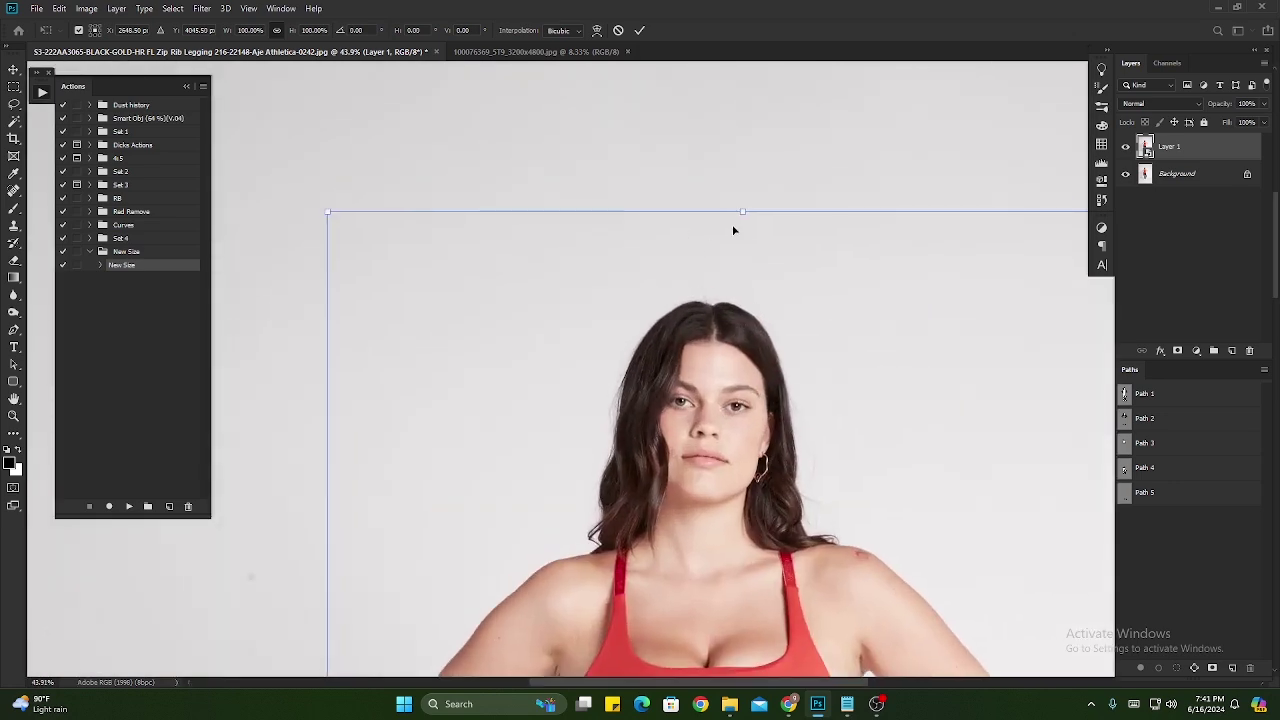
{"action": "left_click_drag", "start_coordinate": [743, 210], "coordinate": [745, 297]}
{"action": "scroll", "coordinate": [760, 290], "scroll_direction": "down", "scroll_amount": 3}
{"action": "left_click_drag", "start_coordinate": [604, 278], "coordinate": [629, 281]}
{"action": "scroll", "coordinate": [834, 234], "scroll_direction": "up", "scroll_amount": 2}
{"action": "scroll", "coordinate": [834, 234], "scroll_direction": "right", "scroll_amount": 3}
{"action": "left_click_drag", "start_coordinate": [803, 360], "coordinate": [756, 356]}
- Raise the selection's lower edge to the soles of the model's shoes
{"action": "left_click_drag", "start_coordinate": [831, 337], "coordinate": [848, 213]}
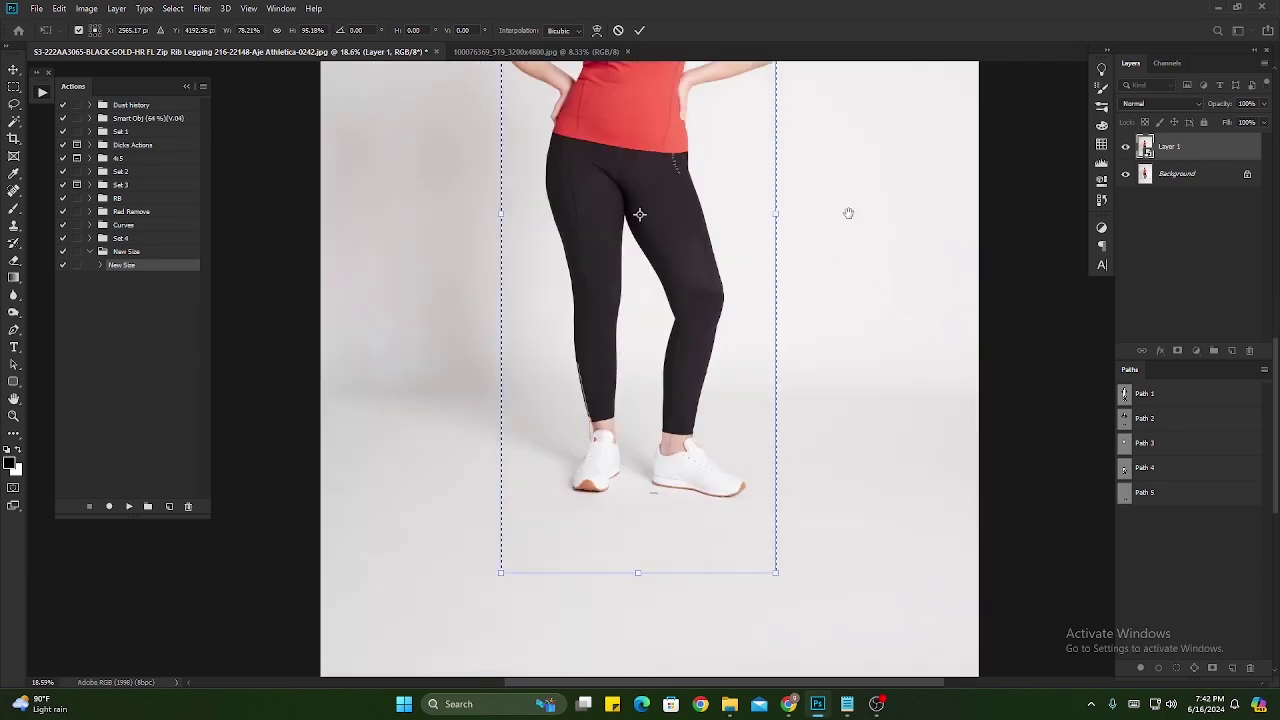
{"action": "scroll", "coordinate": [574, 457], "scroll_direction": "down", "scroll_amount": 2}
{"action": "scroll", "coordinate": [574, 457], "scroll_direction": "up", "scroll_amount": 3}
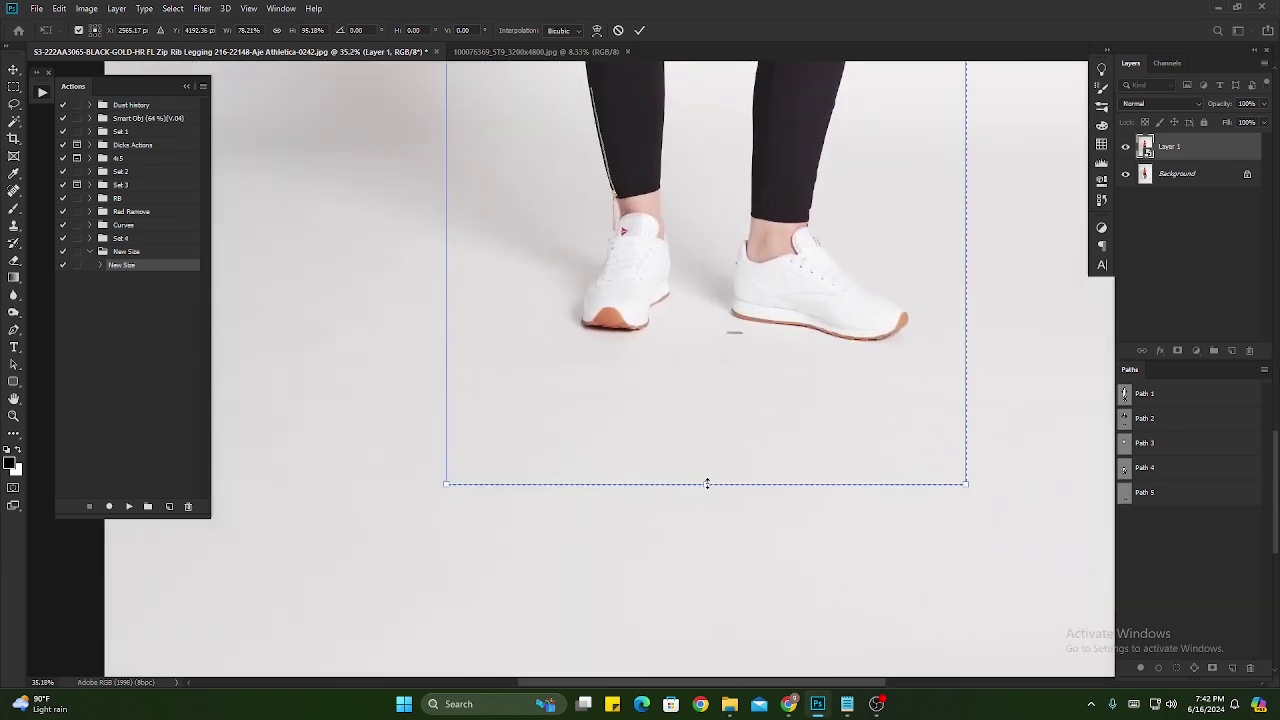
{"action": "left_click_drag", "start_coordinate": [707, 484], "coordinate": [705, 340]}
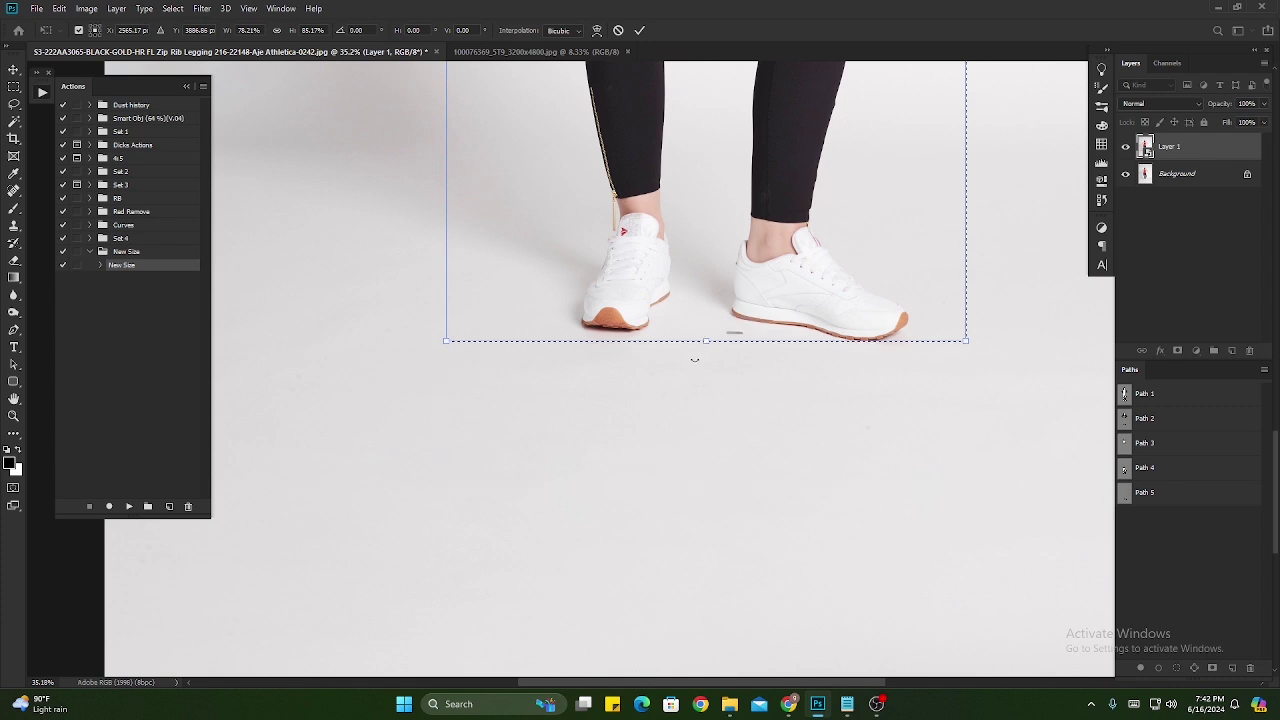
{"action": "key", "text": "ctrl+0"}
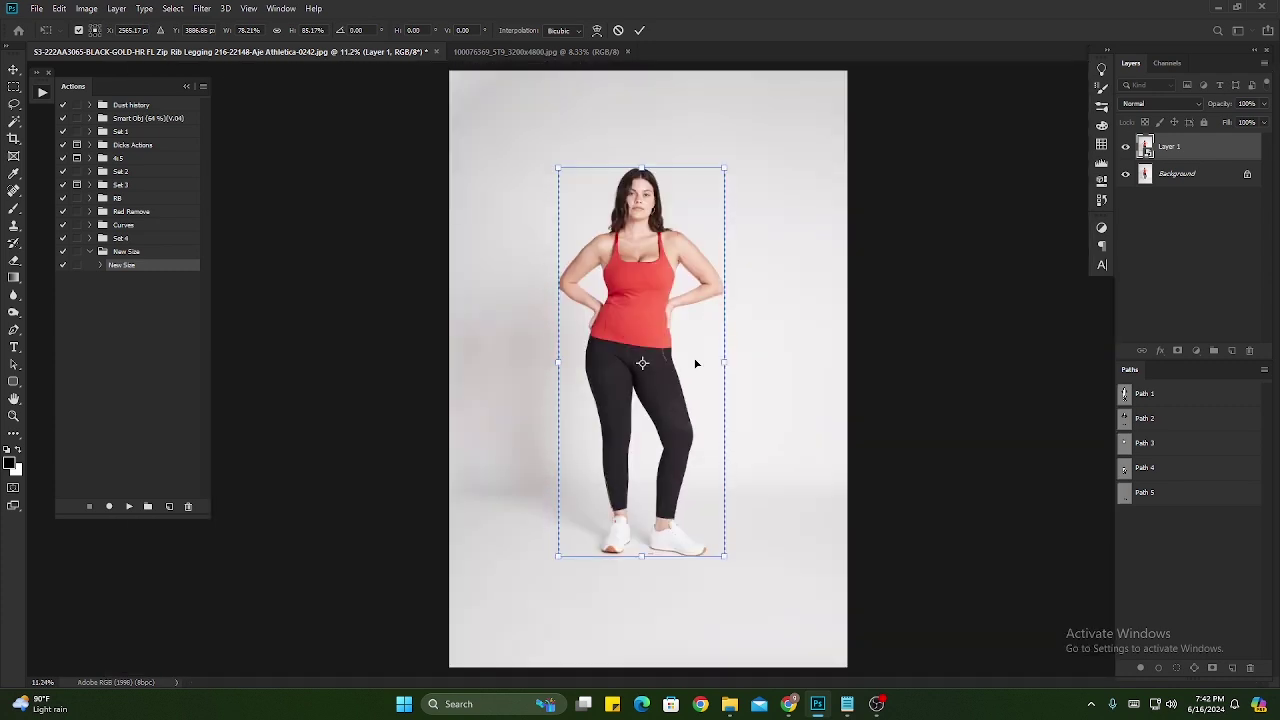
- Fine-tune the selection's right edge so it touches the outermost point of the elbow
{"action": "scroll", "coordinate": [706, 309], "scroll_direction": "up", "scroll_amount": 10}
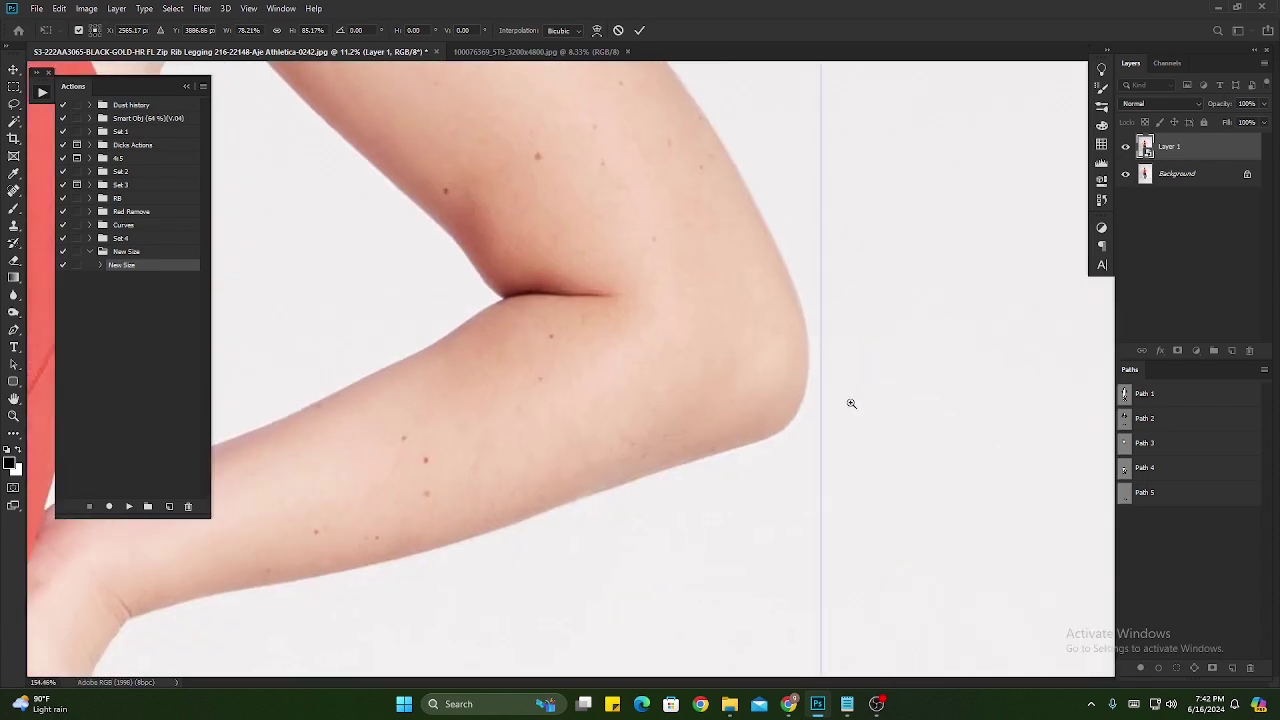
{"action": "scroll", "coordinate": [829, 391], "scroll_direction": "down", "scroll_amount": 8}
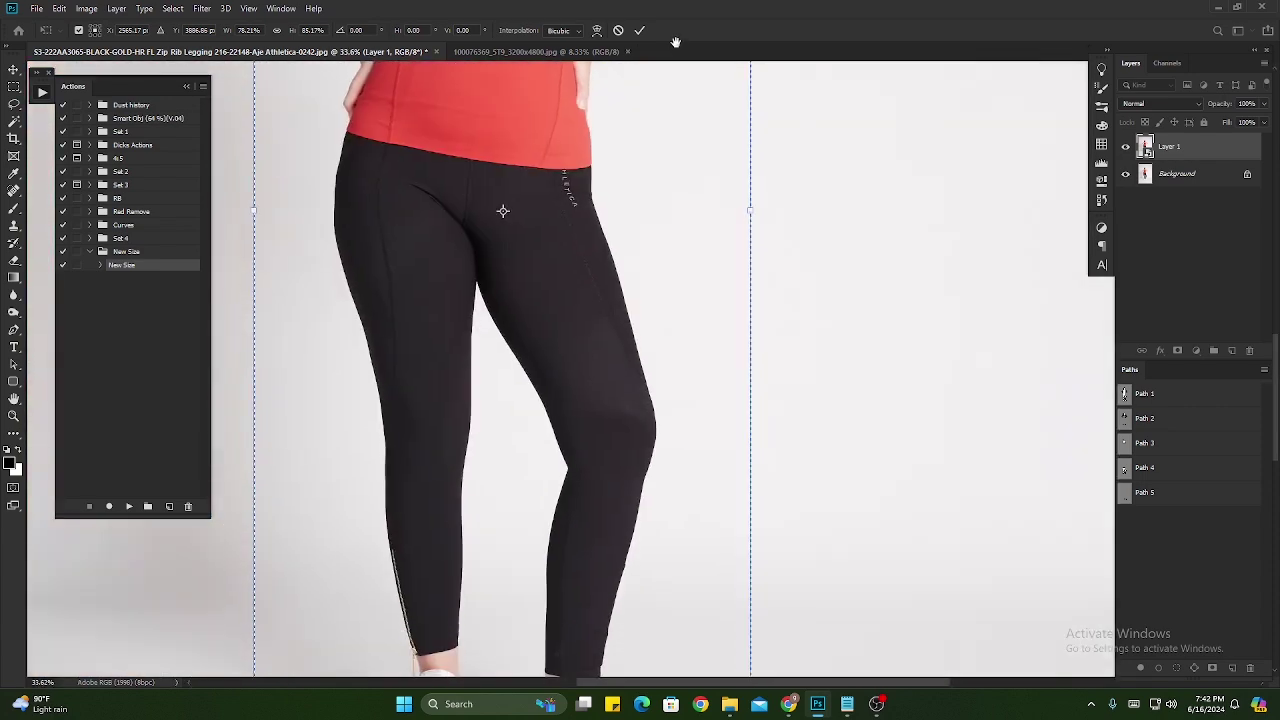
{"action": "left_click_drag", "start_coordinate": [671, 385], "coordinate": [684, 135]}
{"action": "scroll", "coordinate": [684, 135], "scroll_direction": "up", "scroll_amount": 5}
{"action": "scroll", "coordinate": [803, 500], "scroll_direction": "up", "scroll_amount": 5}
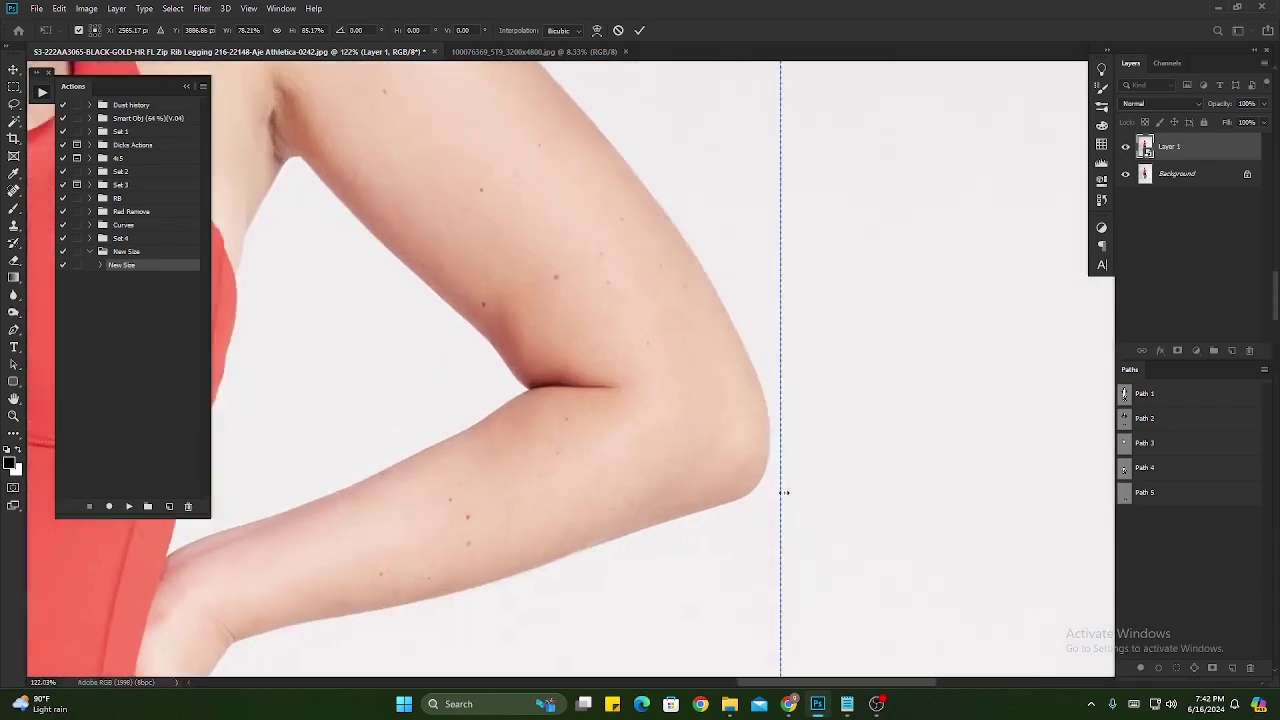
{"action": "left_click_drag", "start_coordinate": [773, 492], "coordinate": [771, 492]}
- Fine-tune the selection's left edge so it just encloses the outermost point of the other elbow
{"action": "scroll", "coordinate": [720, 503], "scroll_direction": "down", "scroll_amount": 5}
{"action": "scroll", "coordinate": [576, 465], "scroll_direction": "up", "scroll_amount": 5}
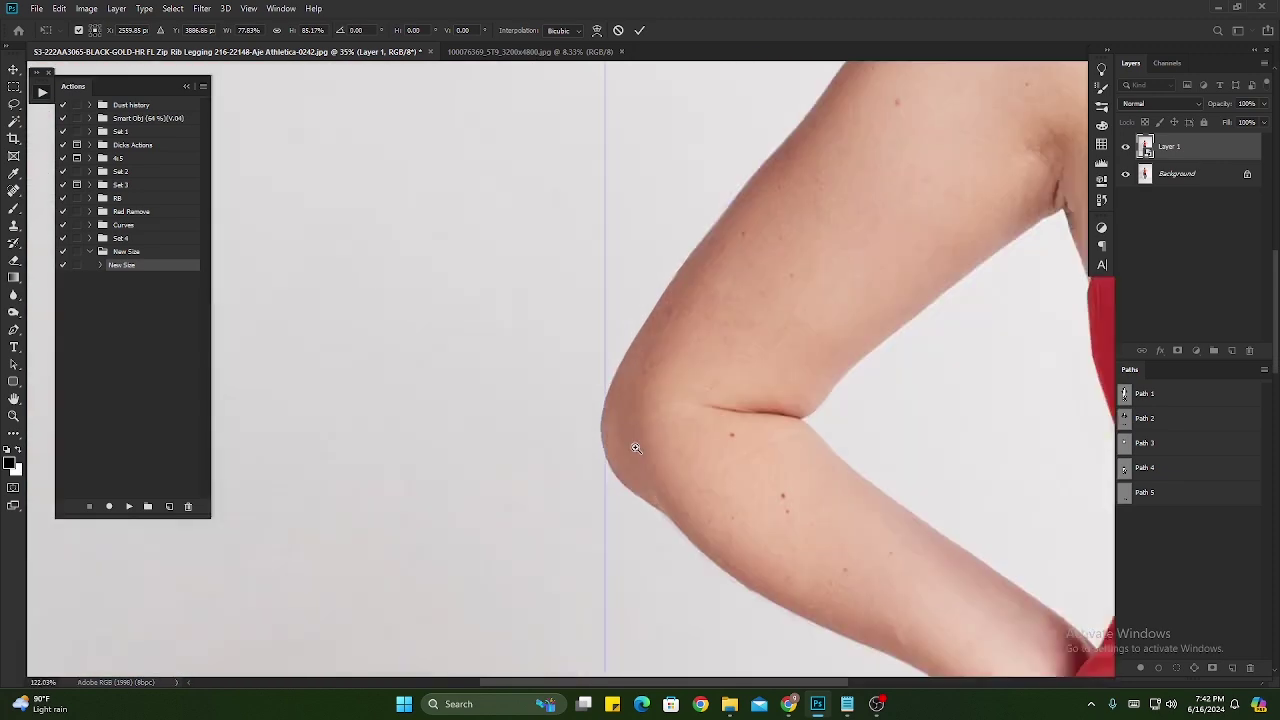
{"action": "left_click_drag", "start_coordinate": [607, 497], "coordinate": [597, 491]}
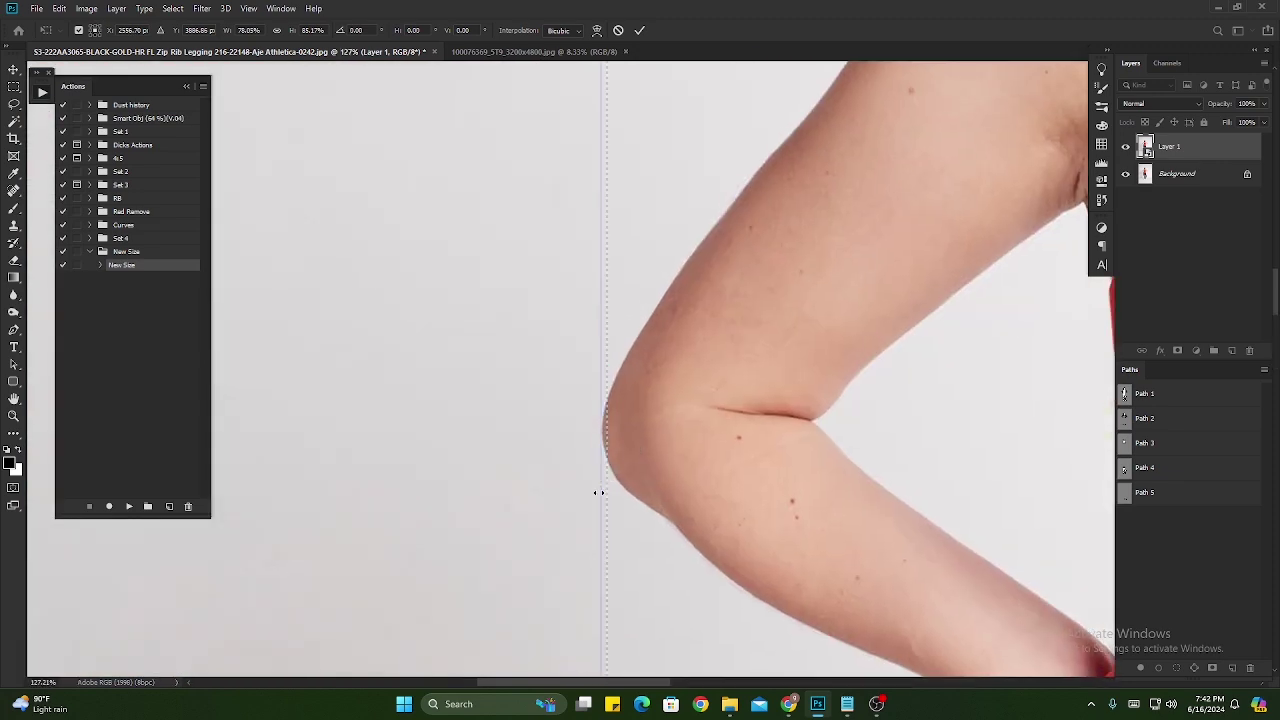
- Fine-tune the selection's lower edge against the shoe sole and apply the selection transform
{"action": "scroll", "coordinate": [790, 420], "scroll_direction": "down", "scroll_amount": 5}
{"action": "scroll", "coordinate": [691, 400], "scroll_direction": "down", "scroll_amount": 5}
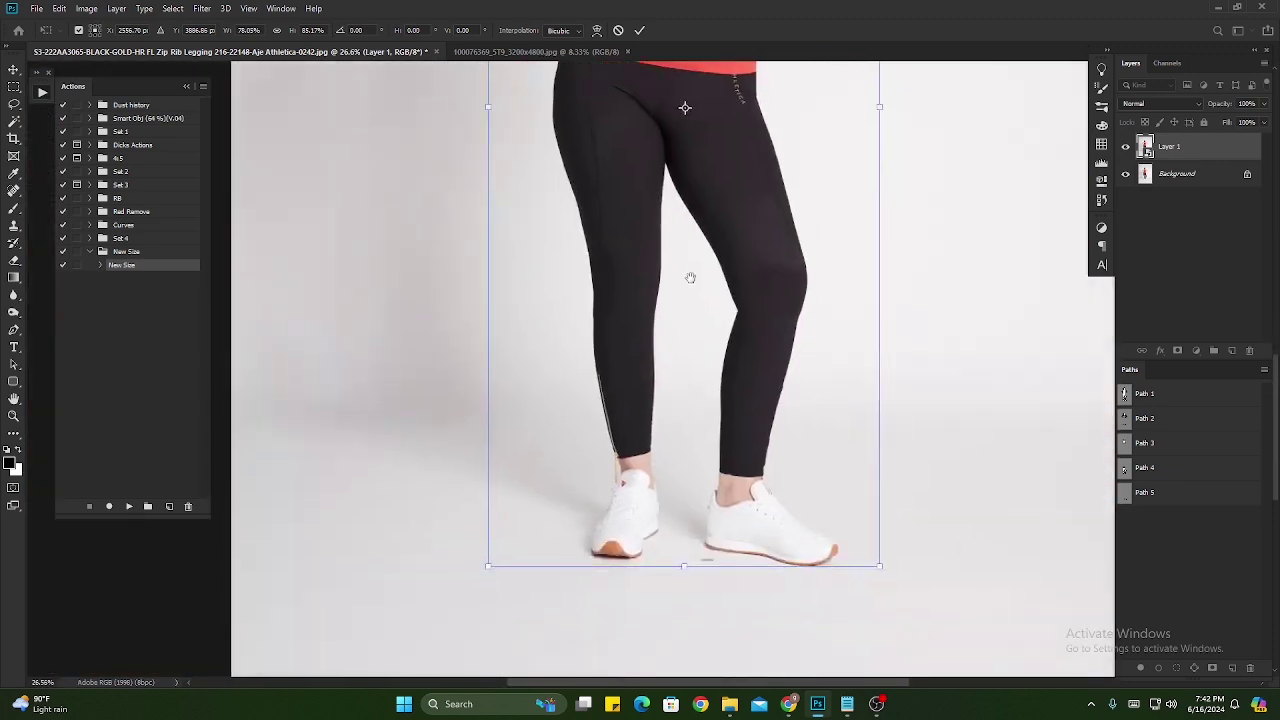
{"action": "scroll", "coordinate": [803, 539], "scroll_direction": "up", "scroll_amount": 5}
{"action": "left_click_drag", "start_coordinate": [803, 539], "coordinate": [751, 128]}
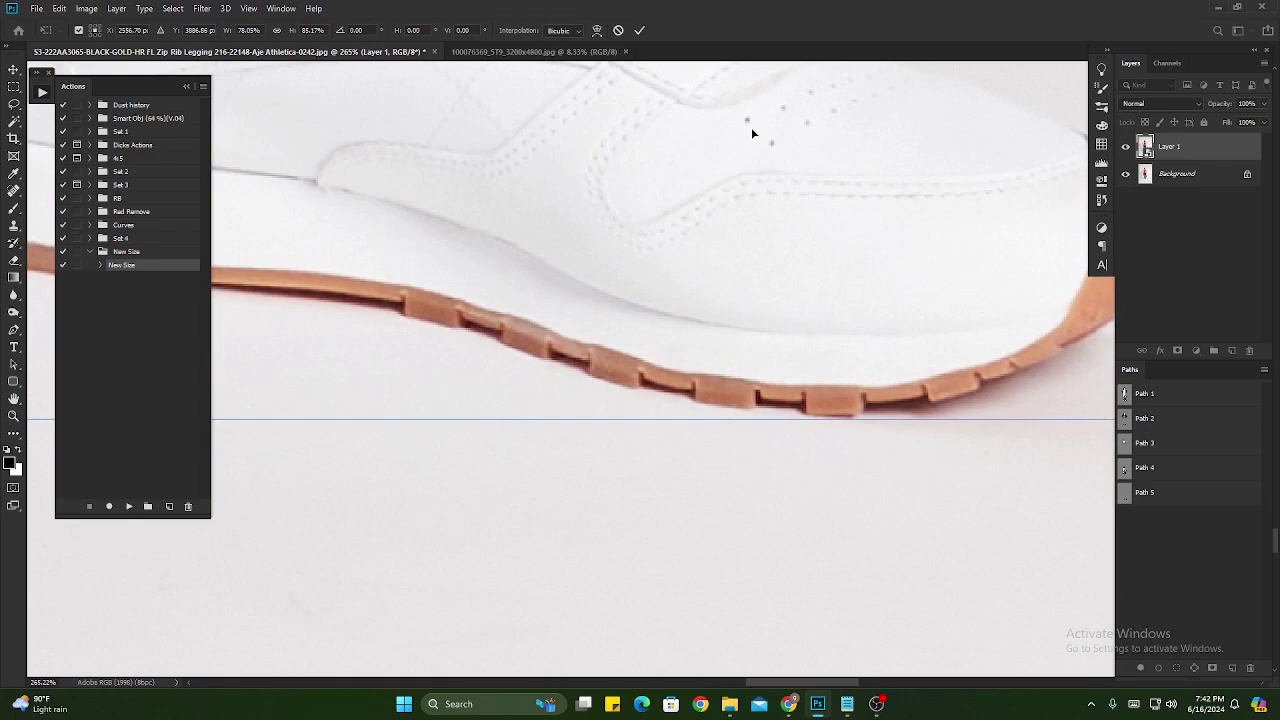
{"action": "left_click_drag", "start_coordinate": [797, 422], "coordinate": [803, 413]}
{"action": "scroll", "coordinate": [747, 539], "scroll_direction": "down", "scroll_amount": 5}
{"action": "scroll", "coordinate": [747, 539], "scroll_direction": "up", "scroll_amount": 2}
{"action": "scroll", "coordinate": [747, 539], "scroll_direction": "down", "scroll_amount": 3}
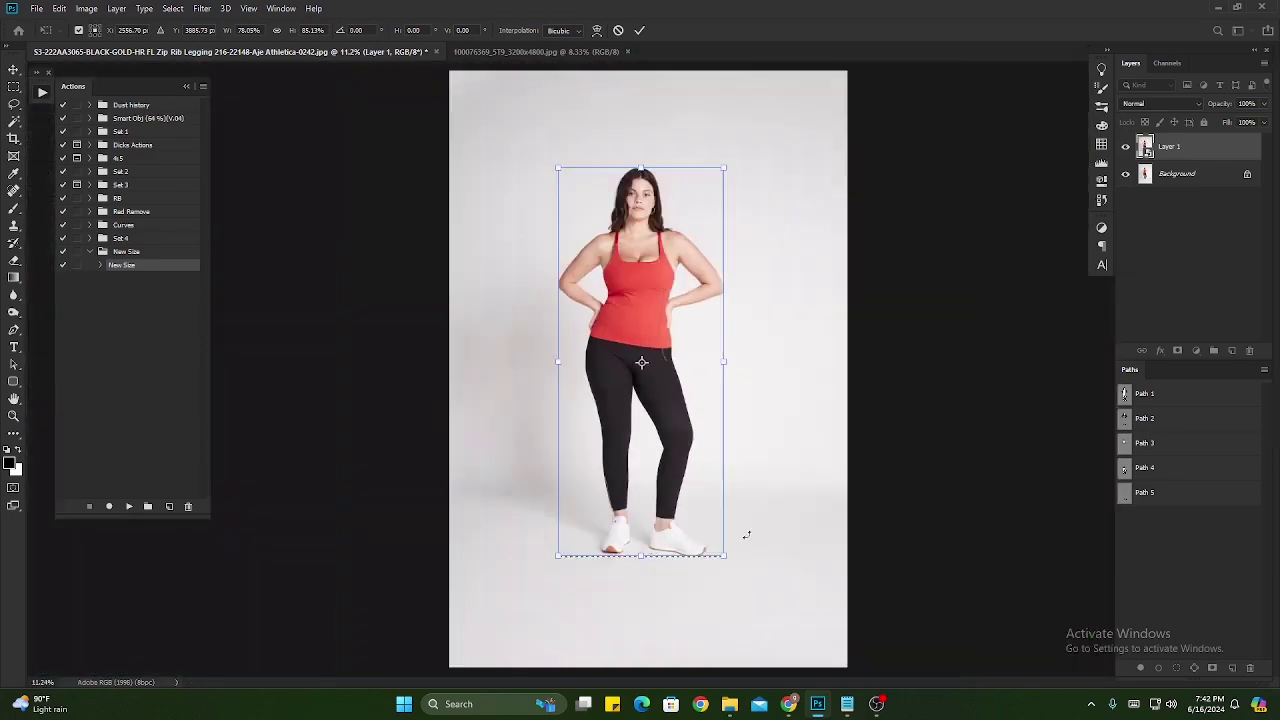
{"action": "key", "text": "Return"}
- Crop the image to the selection around the model and deselect
{"action": "left_click", "coordinate": [85, 12]}
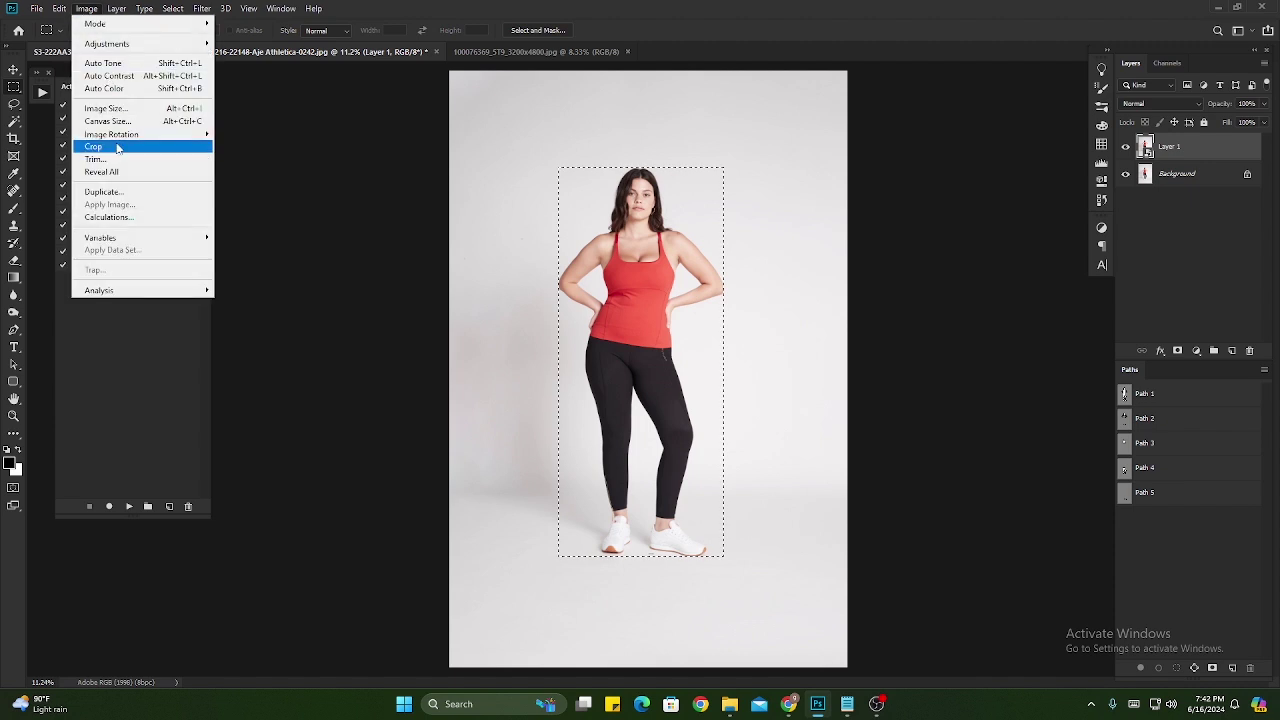
{"action": "left_click", "coordinate": [118, 149]}
{"action": "key", "text": "ctrl+d"}
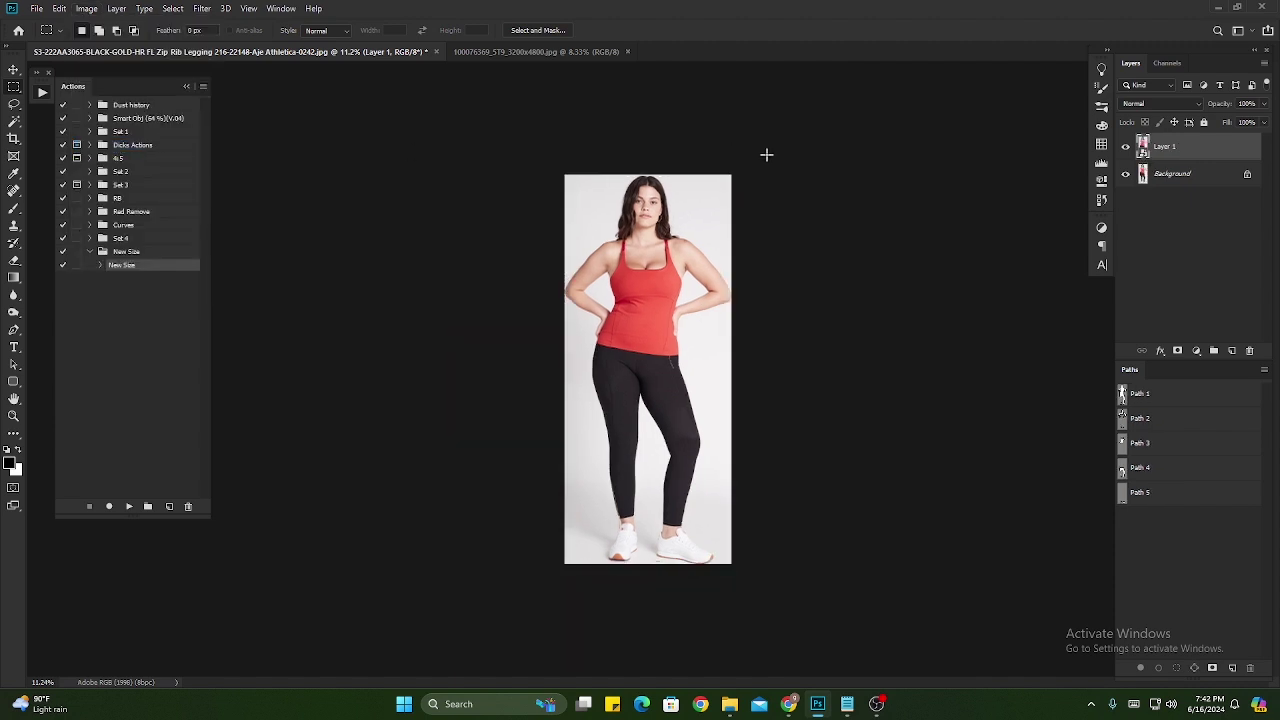
- Recheck the bottom spacing and height deduction in the Model Resize notes, and return to Photoshop
{"action": "left_click", "coordinate": [846, 706]}
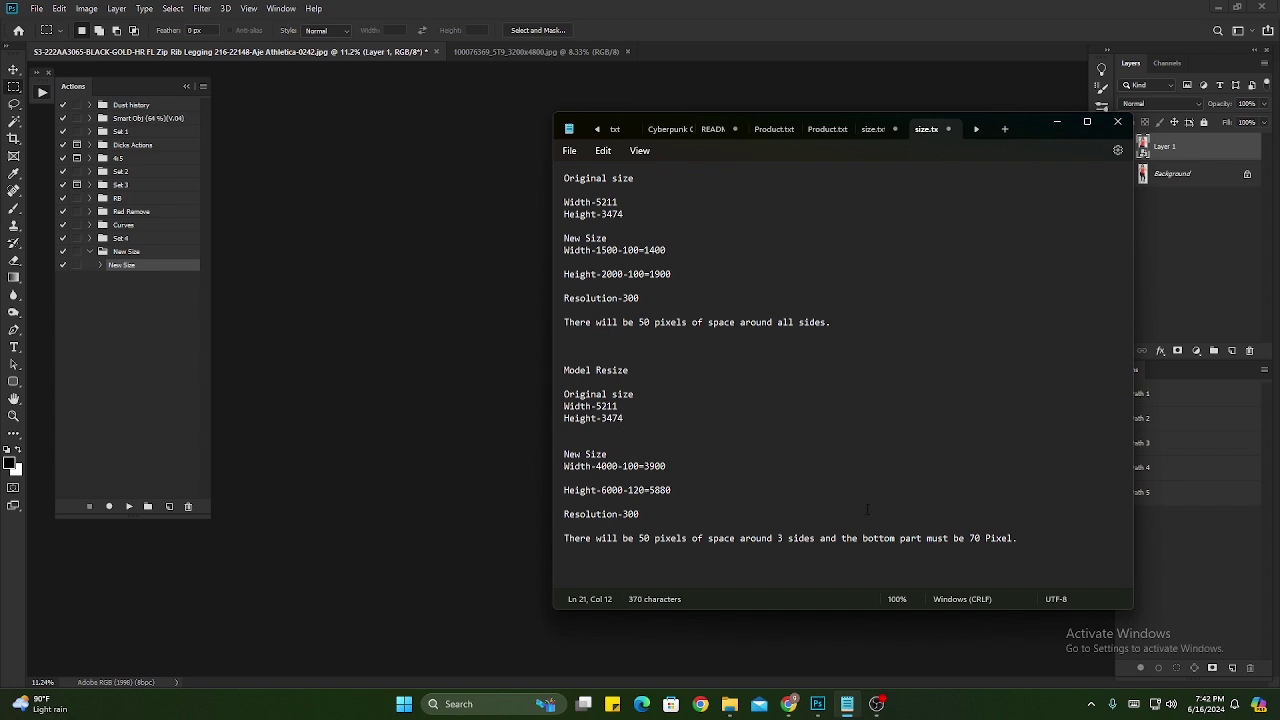
{"action": "mouse_move", "coordinate": [969, 538]}
{"action": "left_mouse_down"}
{"action": "mouse_move", "coordinate": [1010, 539]}
{"action": "mouse_move", "coordinate": [984, 540]}
{"action": "left_mouse_up"}
{"action": "left_click", "coordinate": [770, 442]}
{"action": "mouse_move", "coordinate": [628, 490]}
{"action": "left_mouse_down"}
{"action": "mouse_move", "coordinate": [642, 490]}
{"action": "mouse_move", "coordinate": [611, 491]}
{"action": "mouse_move", "coordinate": [636, 491]}
{"action": "left_mouse_up"}
{"action": "left_click", "coordinate": [681, 487]}
{"action": "left_click", "coordinate": [818, 704]}
- Open Fit Image and set its constraining width to 3900 pixels, copied from the Model Resize notes
{"action": "left_click", "coordinate": [36, 8]}
{"action": "mouse_move", "coordinate": [60, 306]}
{"action": "left_click", "coordinate": [280, 404]}
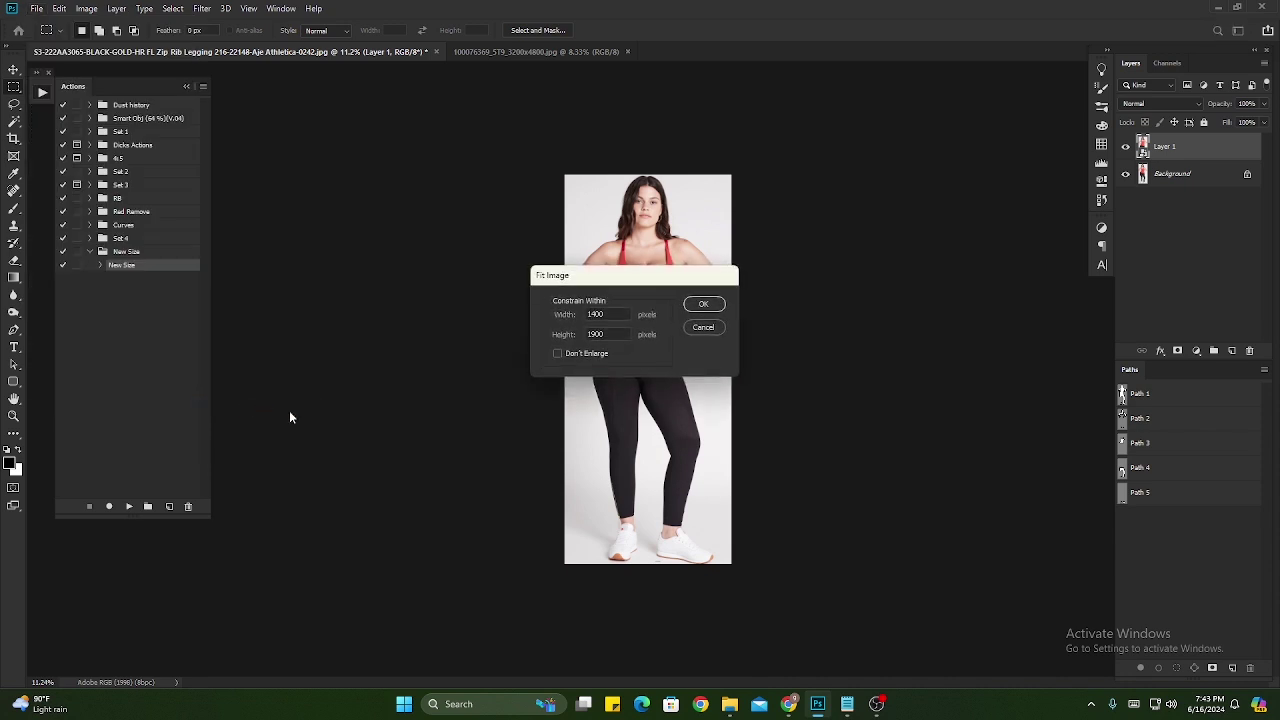
{"action": "left_click", "coordinate": [558, 353]}
{"action": "left_click", "coordinate": [557, 353]}
{"action": "left_click", "coordinate": [847, 705]}
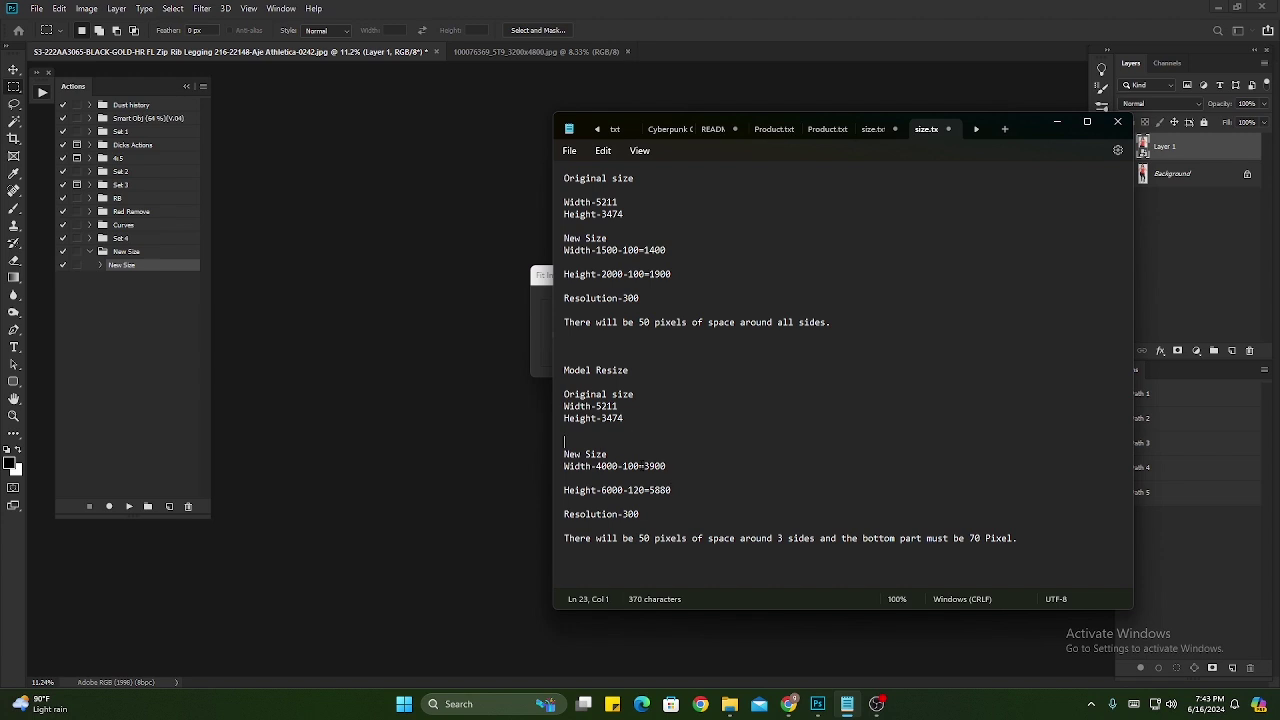
{"action": "double_click", "coordinate": [670, 467]}
{"action": "left_click", "coordinate": [818, 704]}
{"action": "left_click_drag", "start_coordinate": [608, 314], "coordinate": [537, 328]}
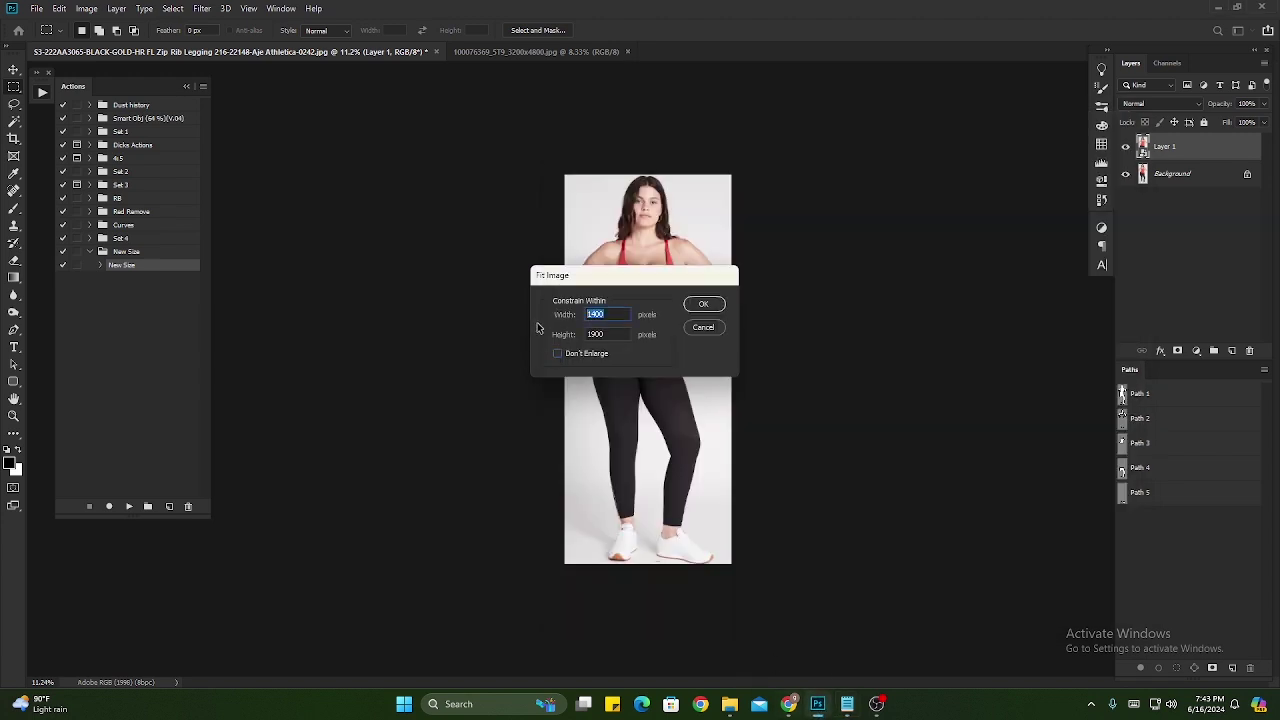
- Set Fit Image's constraining height to 5880 pixels, copied from the Model Resize notes, and apply the resize
{"action": "left_click", "coordinate": [847, 704]}
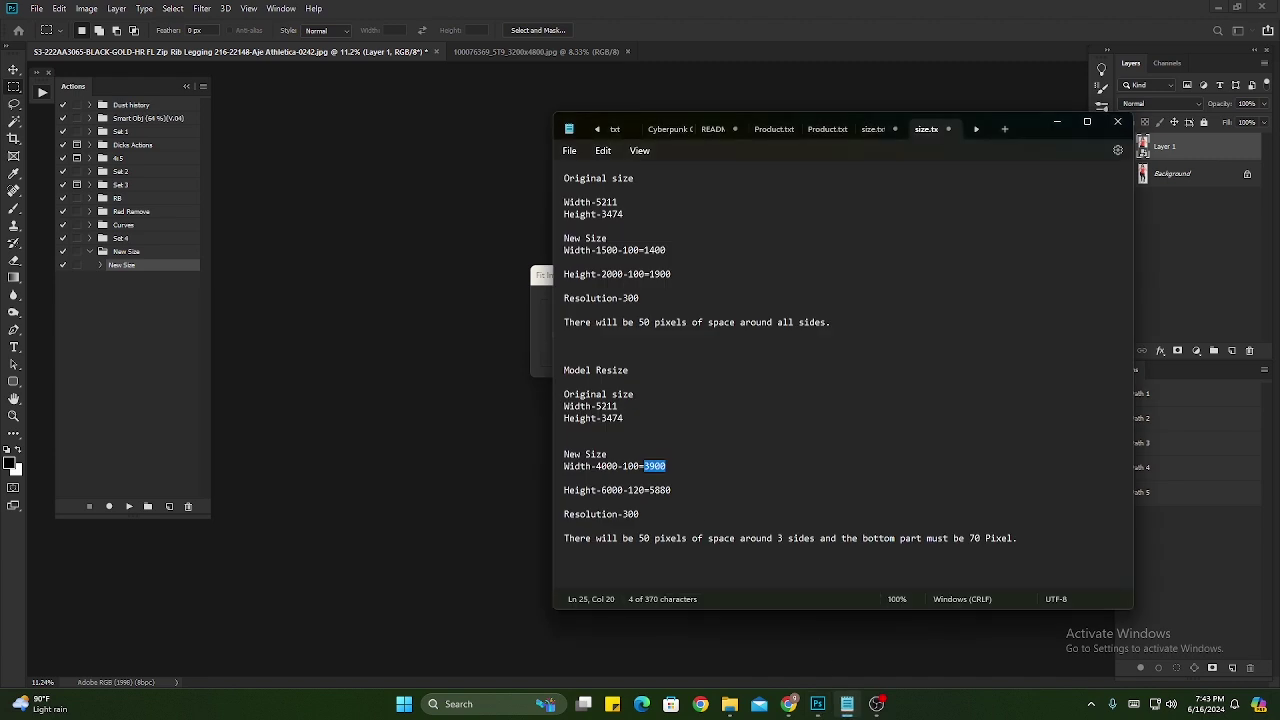
{"action": "left_click", "coordinate": [674, 490]}
{"action": "left_click_drag", "start_coordinate": [676, 490], "coordinate": [650, 492]}
{"action": "key", "text": "ctrl+c"}
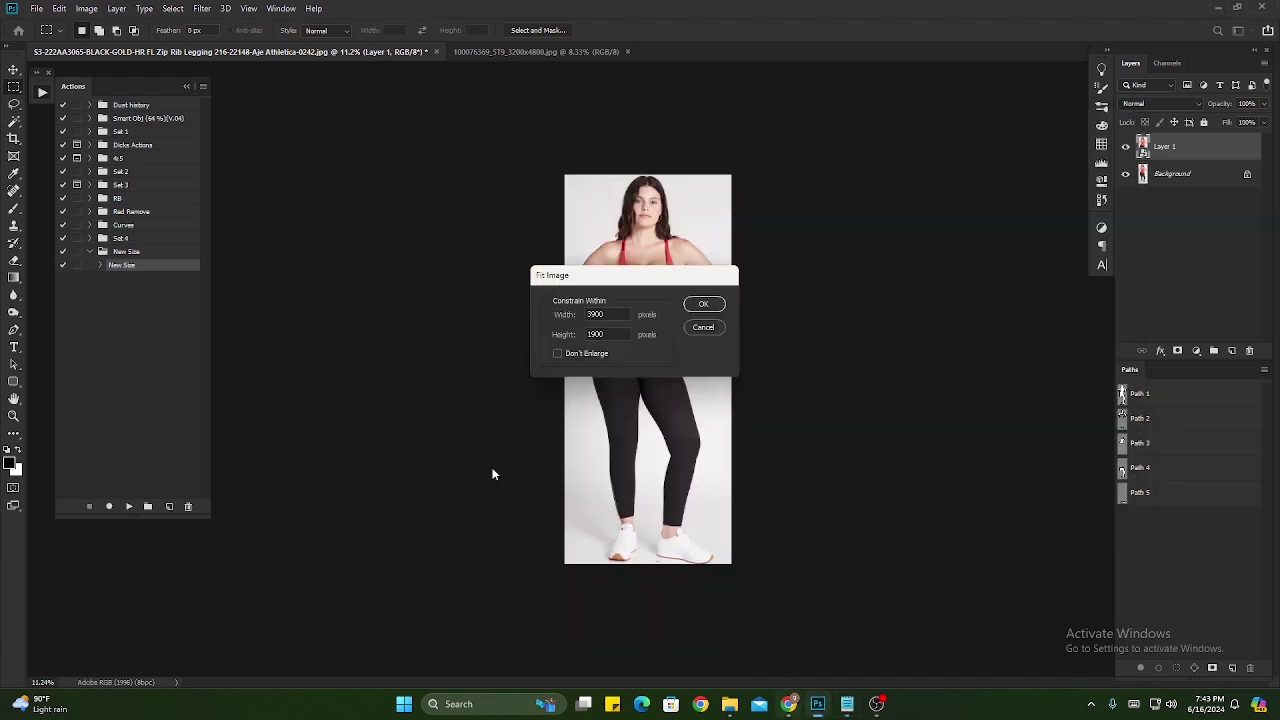
{"action": "left_click", "coordinate": [818, 702]}
{"action": "double_click", "coordinate": [608, 334]}
{"action": "key", "text": "ctrl+v"}
{"action": "left_click", "coordinate": [705, 304]}
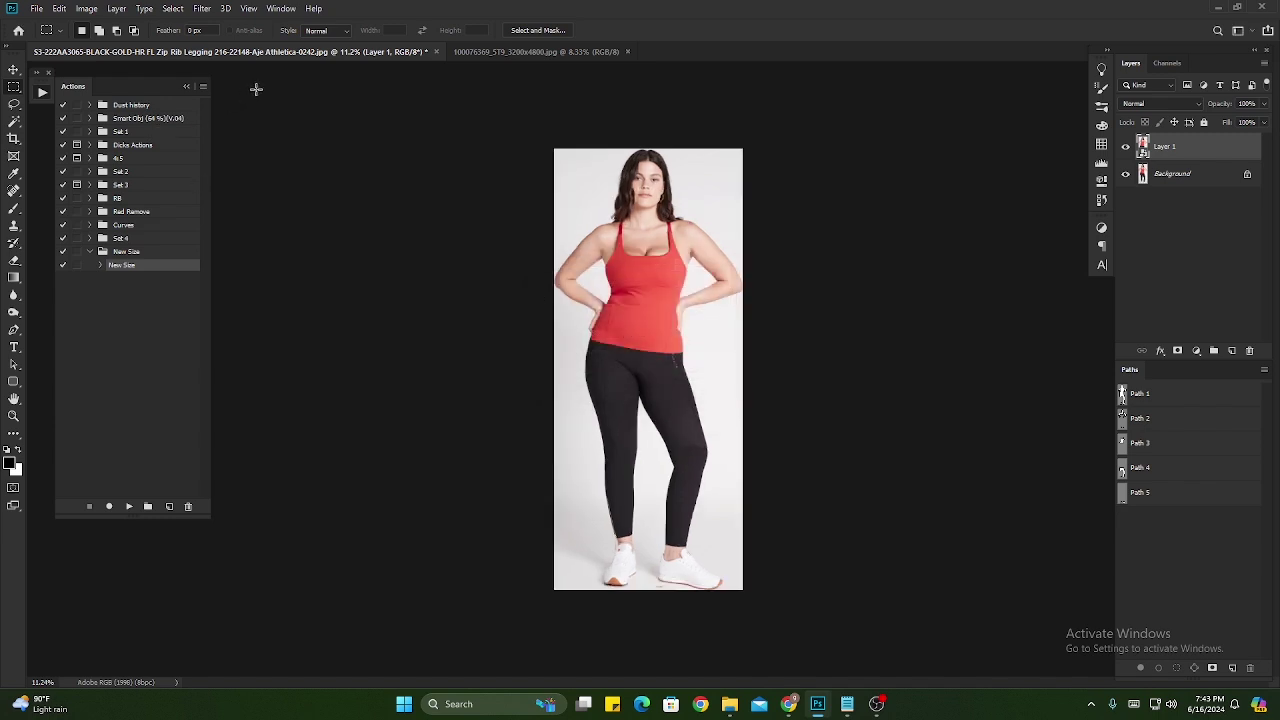
- Add guides along the image edges with a one-column, one-row guide layout that has margins turned off
{"action": "left_click", "coordinate": [249, 8]}
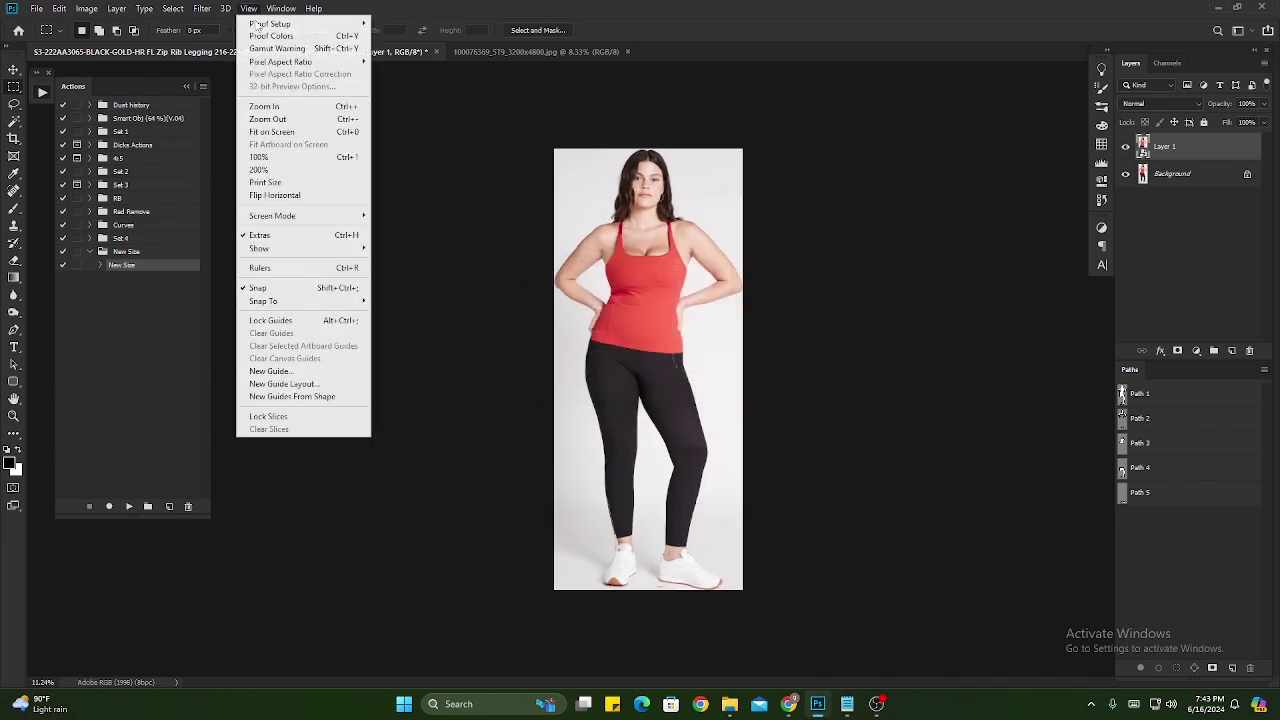
{"action": "left_click", "coordinate": [326, 384]}
{"action": "left_click", "coordinate": [811, 362]}
{"action": "left_click", "coordinate": [811, 362]}
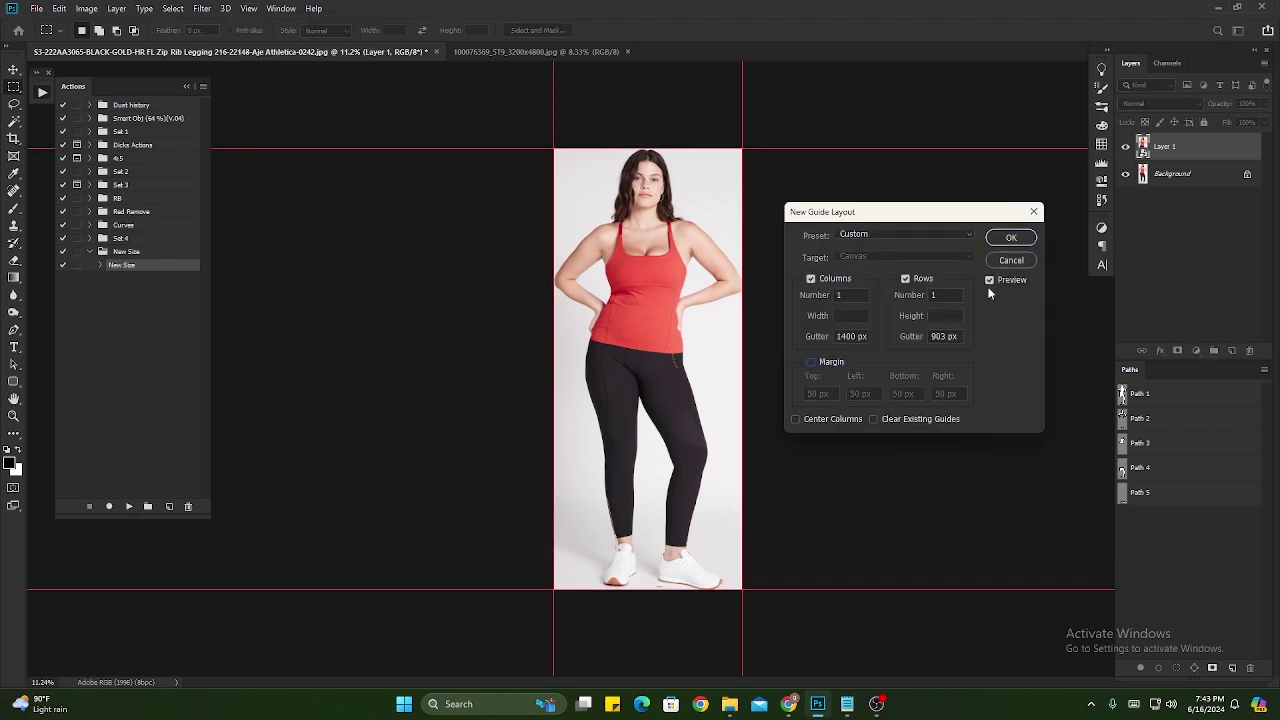
{"action": "left_click", "coordinate": [1011, 237]}
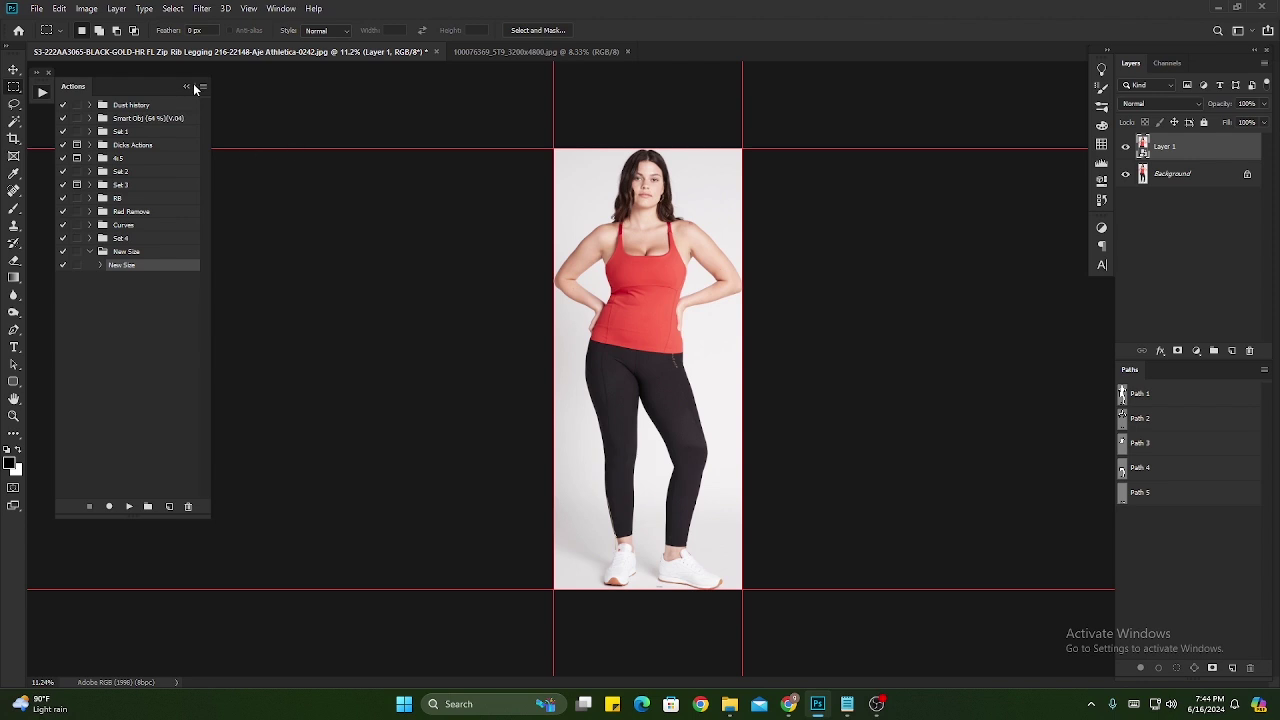
- Extend the canvas by 70 pixels at the bottom, using relative sizing with the anchor at top centre
{"action": "left_click", "coordinate": [86, 8]}
{"action": "left_click", "coordinate": [112, 119]}
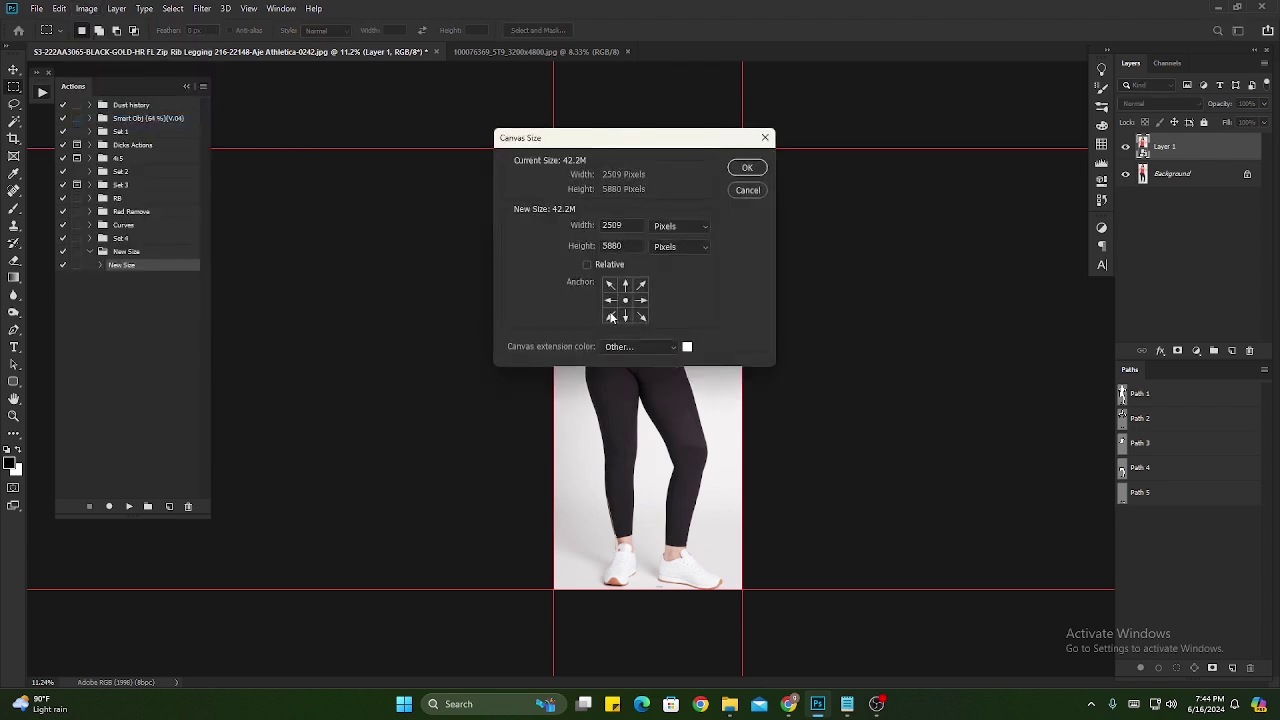
{"action": "left_click", "coordinate": [587, 265]}
{"action": "left_click_drag", "start_coordinate": [641, 146], "coordinate": [257, 183]}
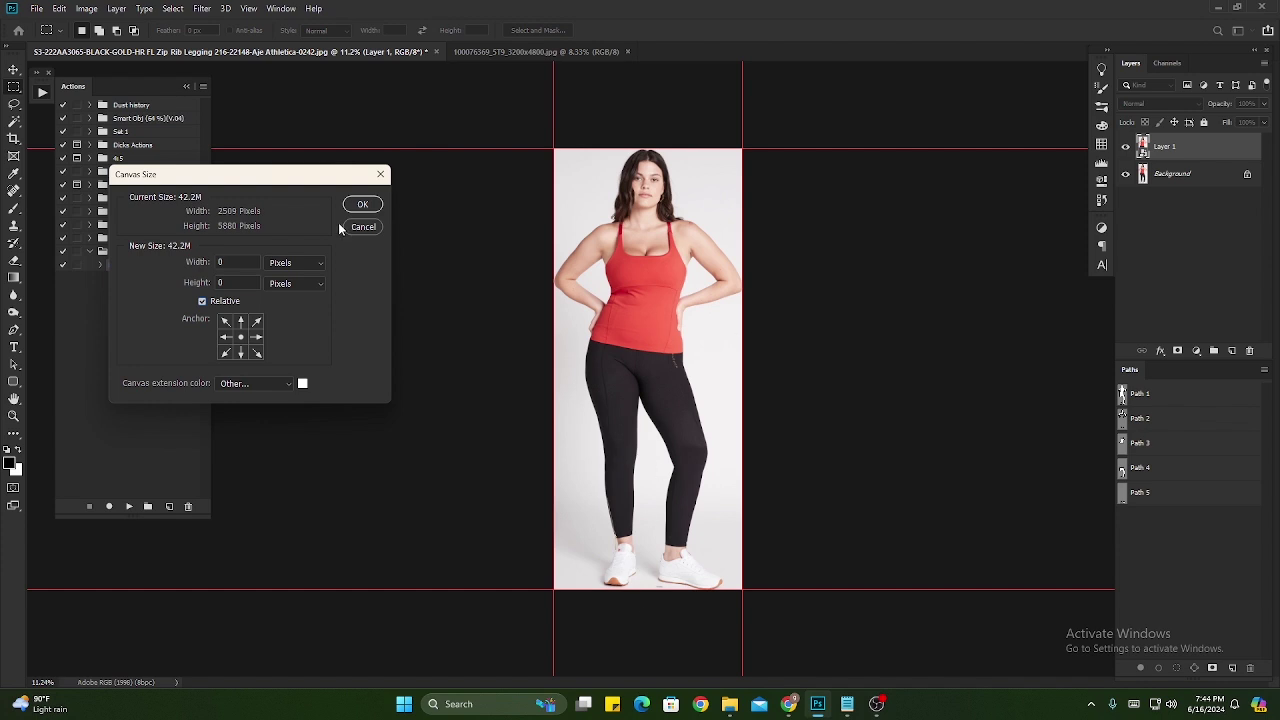
{"action": "left_click_drag", "start_coordinate": [294, 175], "coordinate": [874, 175]}
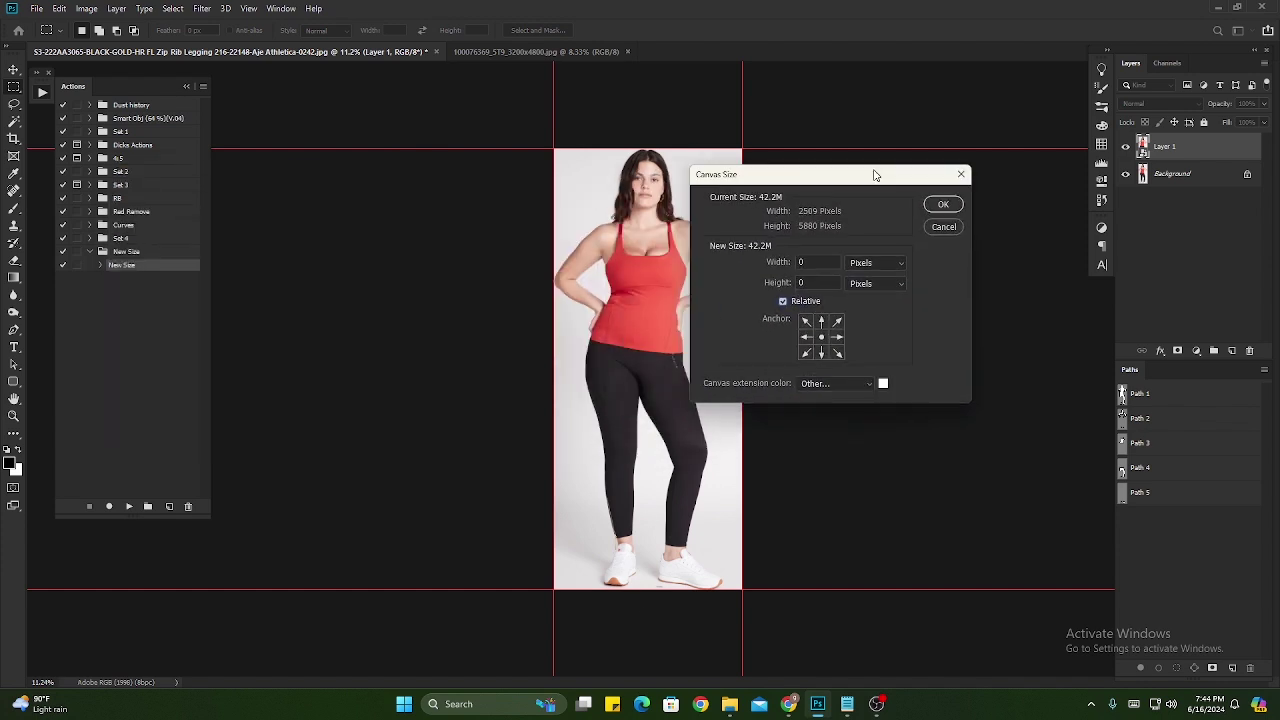
{"action": "double_click", "coordinate": [800, 283]}
{"action": "type", "text": "70"}
{"action": "left_click", "coordinate": [822, 322]}
{"action": "left_click", "coordinate": [945, 208]}
- Examine the added space below the shoes with a temporary selection, deselect, and fit the whole image in view
{"action": "scroll", "coordinate": [610, 605], "scroll_direction": "up", "scroll_amount": 5}
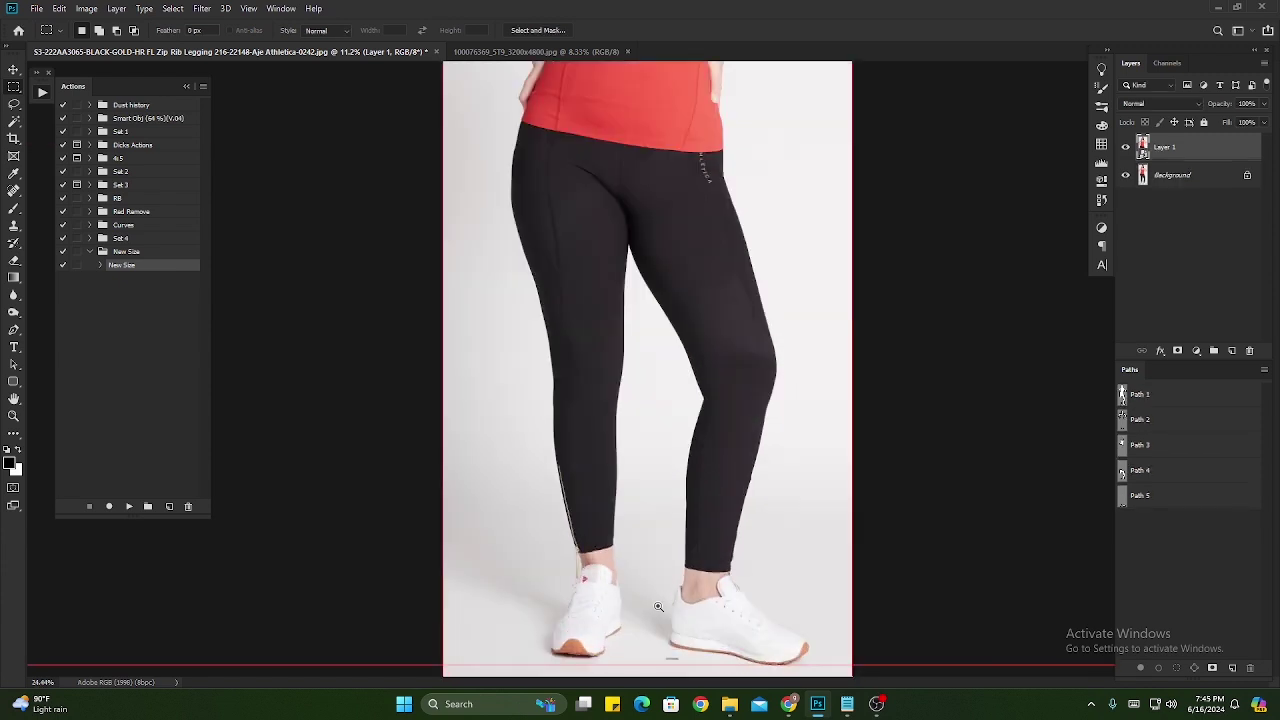
{"action": "scroll", "coordinate": [603, 594], "scroll_direction": "down", "scroll_amount": 5}
{"action": "scroll", "coordinate": [860, 434], "scroll_direction": "right", "scroll_amount": 6}
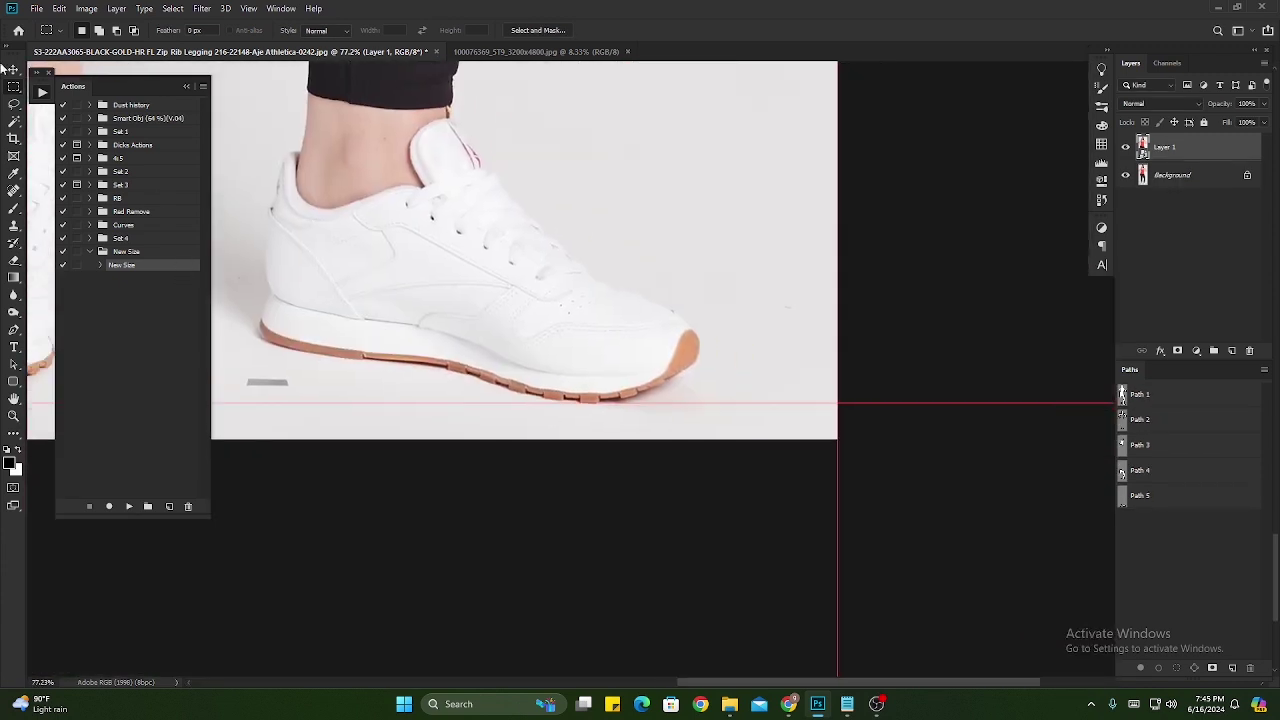
{"action": "left_click_drag", "start_coordinate": [483, 404], "coordinate": [547, 460]}
{"action": "key", "text": "ctrl+d"}
{"action": "scroll", "coordinate": [547, 460], "scroll_direction": "up", "scroll_amount": 3}
{"action": "key", "text": "ctrl+0"}
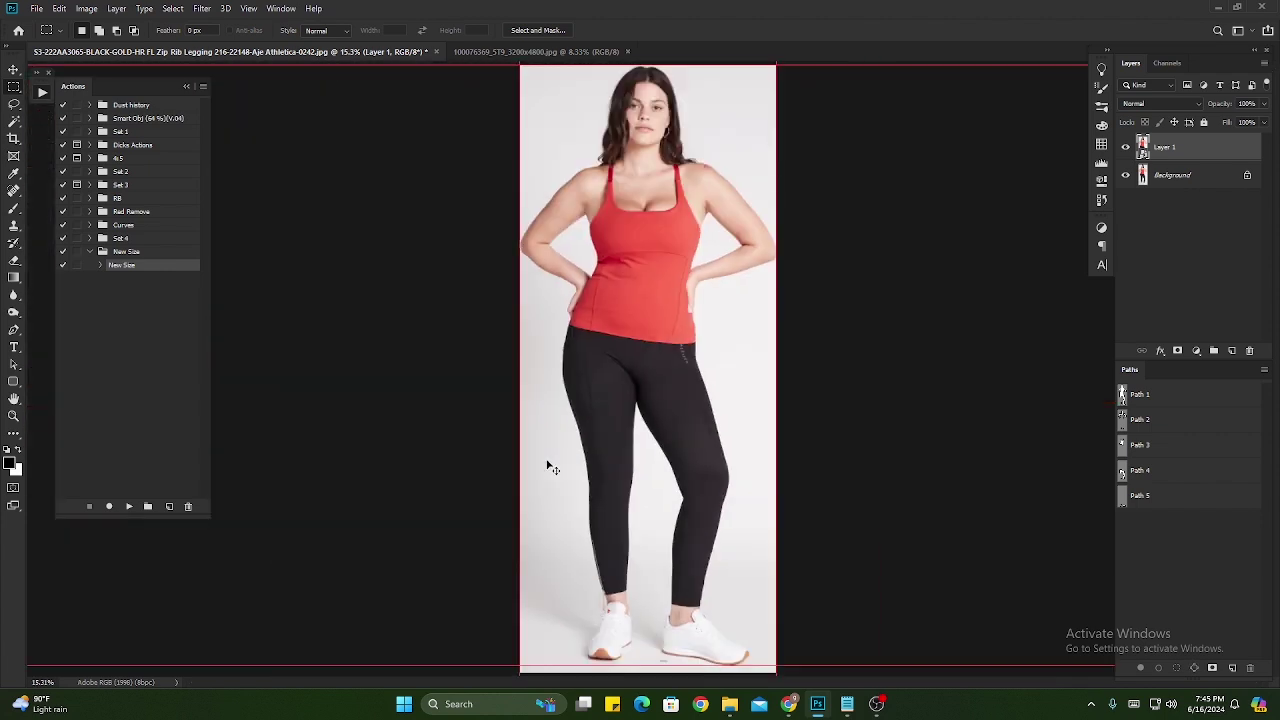
- Extend the canvas by 50 pixels at the top, using relative sizing with the anchor at bottom centre
{"action": "left_click", "coordinate": [608, 80]}
{"action": "scroll", "coordinate": [783, 143], "scroll_direction": "up", "scroll_amount": 2}
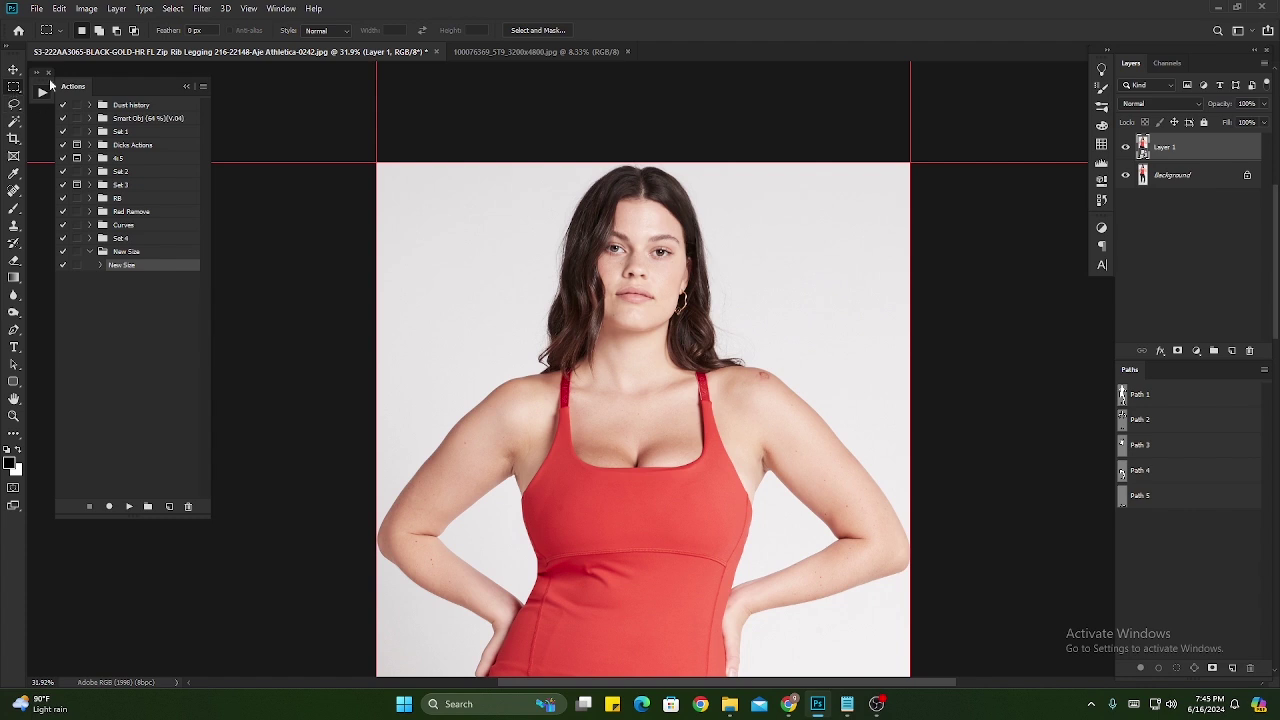
{"action": "left_click", "coordinate": [86, 9]}
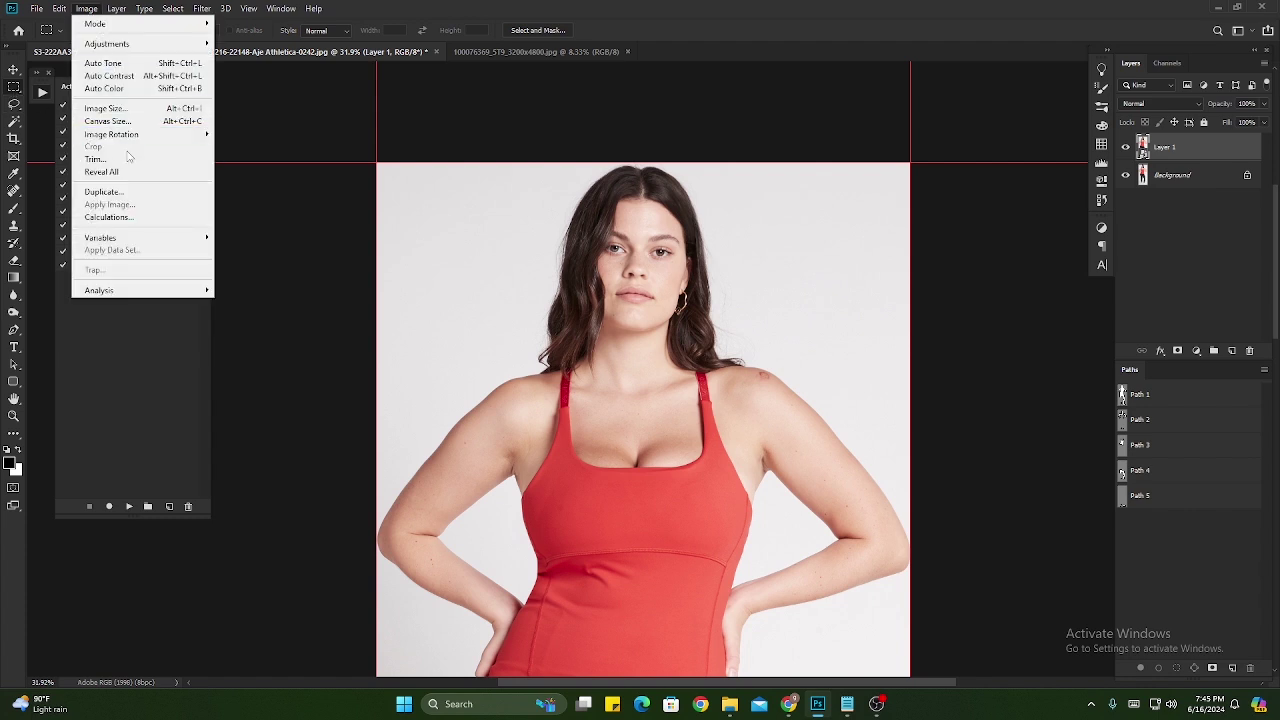
{"action": "left_click", "coordinate": [129, 121]}
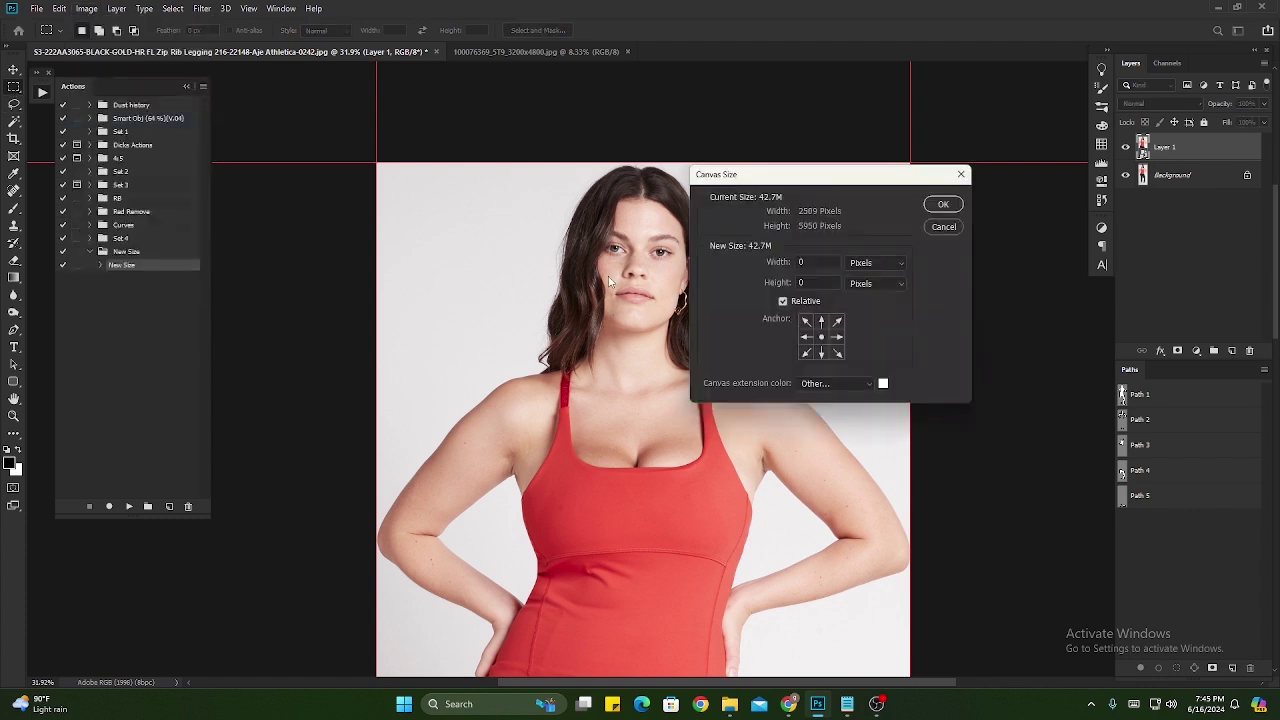
{"action": "left_click", "coordinate": [771, 284]}
{"action": "type", "text": "50"}
{"action": "left_click", "coordinate": [821, 353]}
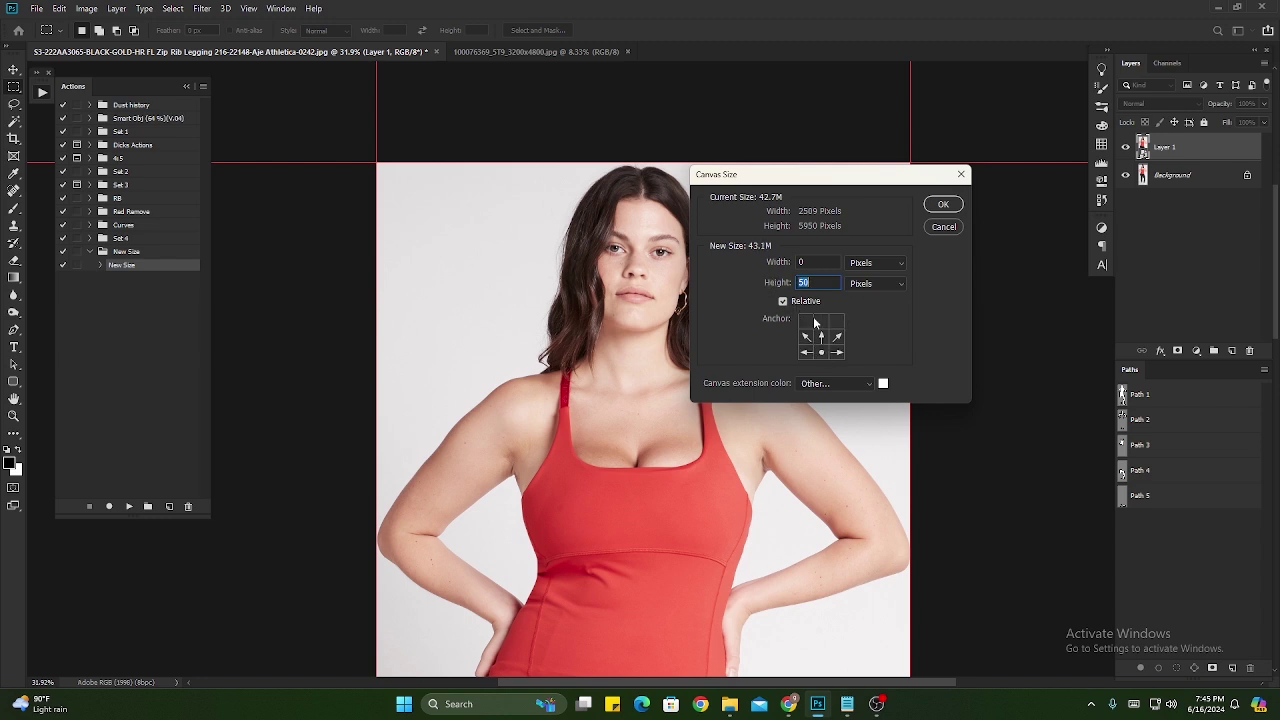
{"action": "left_click", "coordinate": [943, 205]}
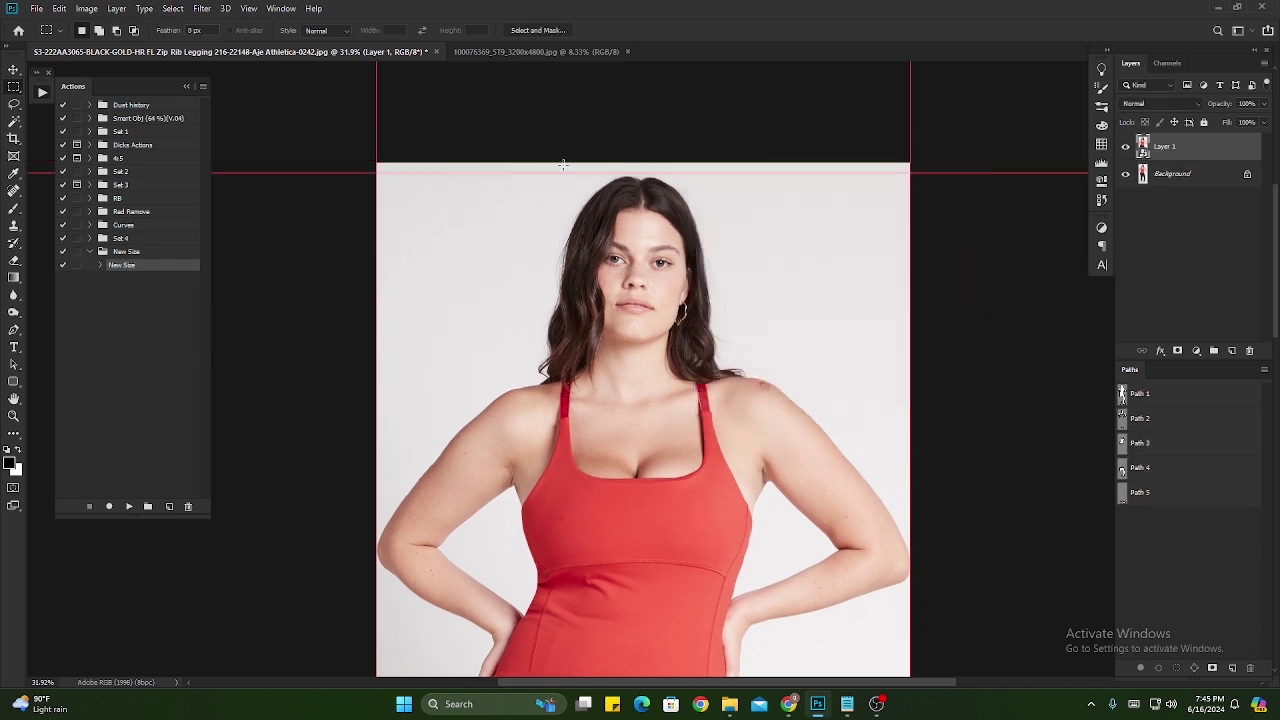
- Widen the canvas by a relative 100 pixels from the centre, adding equal space on both sides
{"action": "key", "text": "ctrl+0"}
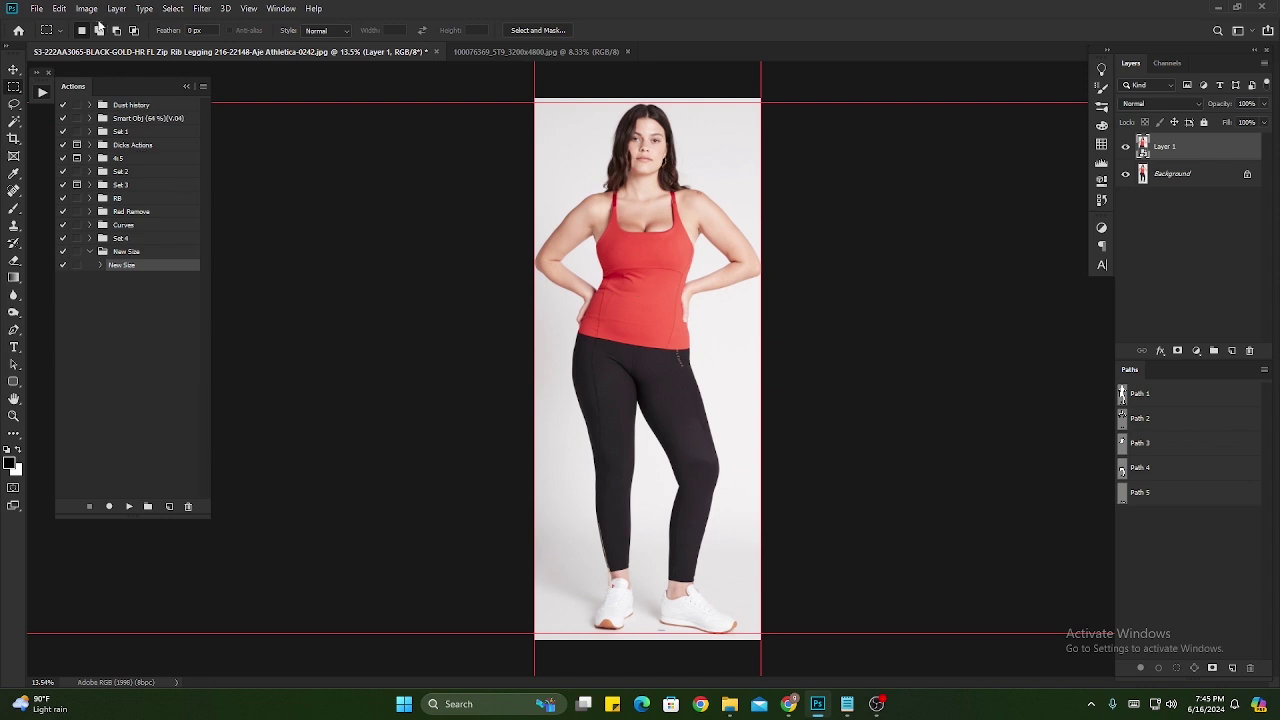
{"action": "left_click", "coordinate": [86, 8]}
{"action": "left_click", "coordinate": [110, 121]}
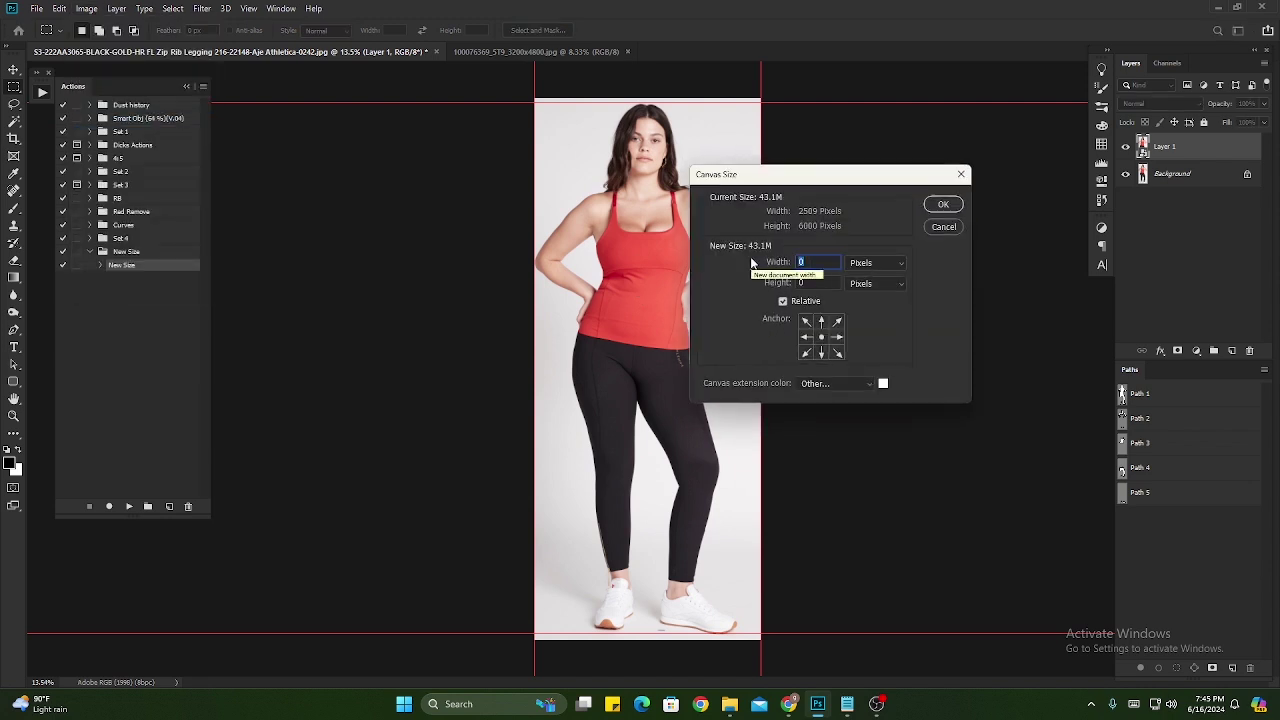
{"action": "type", "text": "100"}
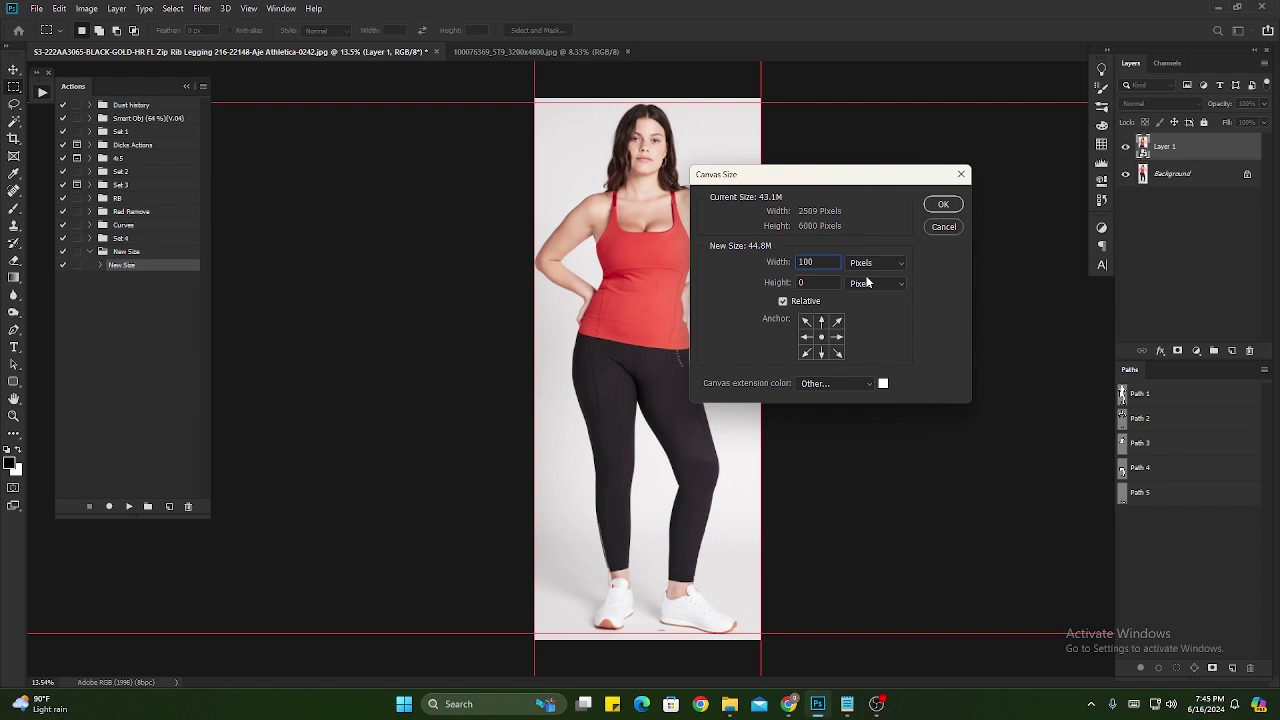
{"action": "left_click", "coordinate": [943, 204]}
{"action": "scroll", "coordinate": [762, 346], "scroll_direction": "up", "scroll_amount": 2}
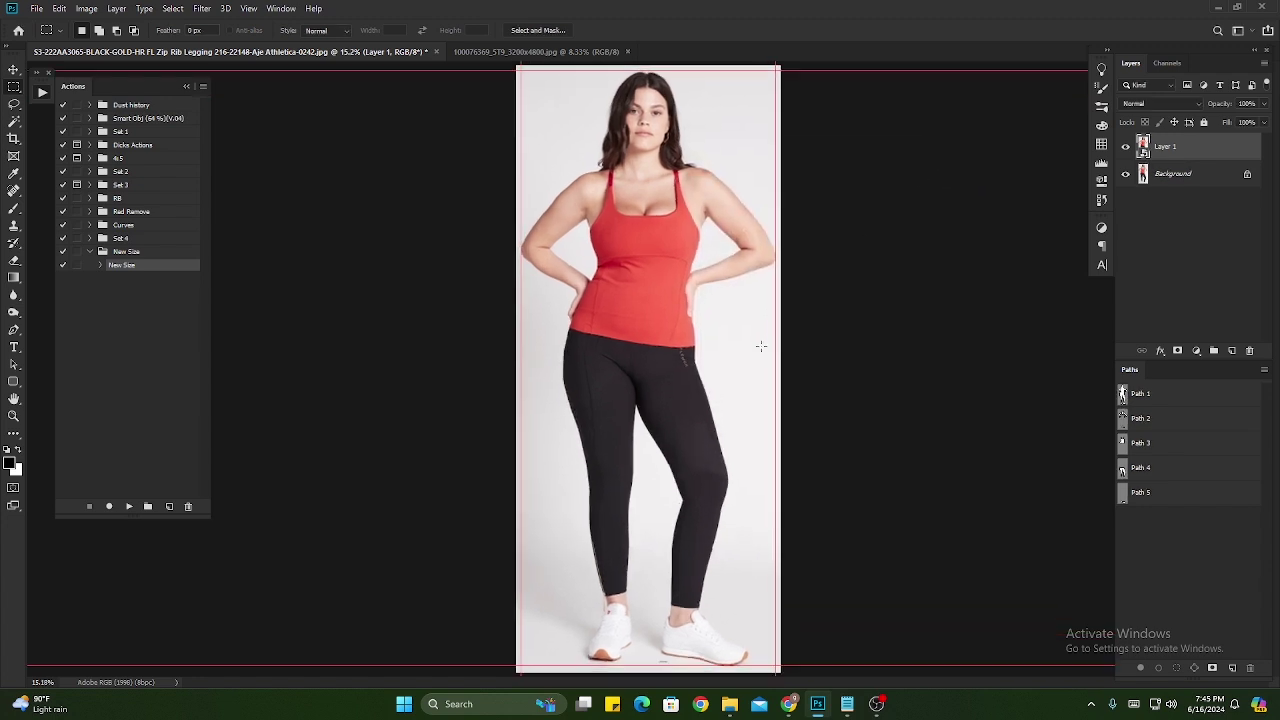
{"action": "scroll", "coordinate": [762, 346], "scroll_direction": "down", "scroll_amount": 3}
{"action": "scroll", "coordinate": [762, 346], "scroll_direction": "up", "scroll_amount": 1}
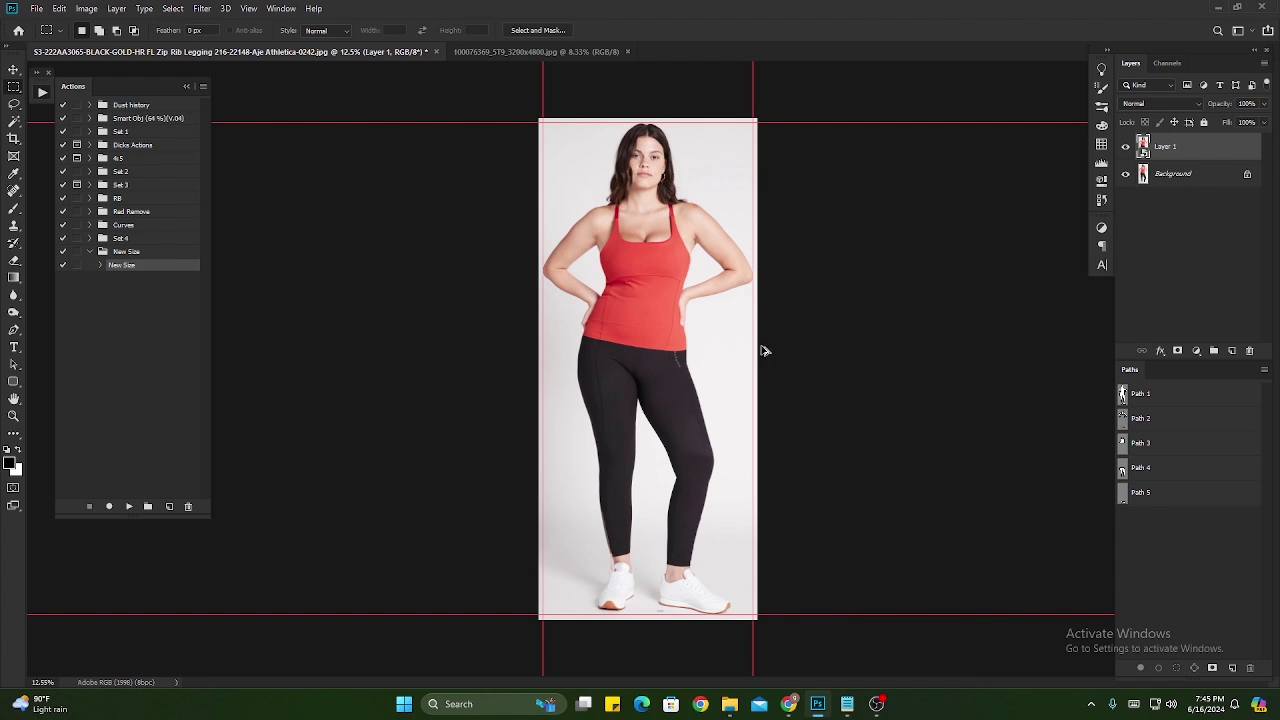
- Compare the image dimensions with the new size in the Model Resize notes, leaving the image size unchanged
{"action": "key", "text": "ctrl+alt+i"}
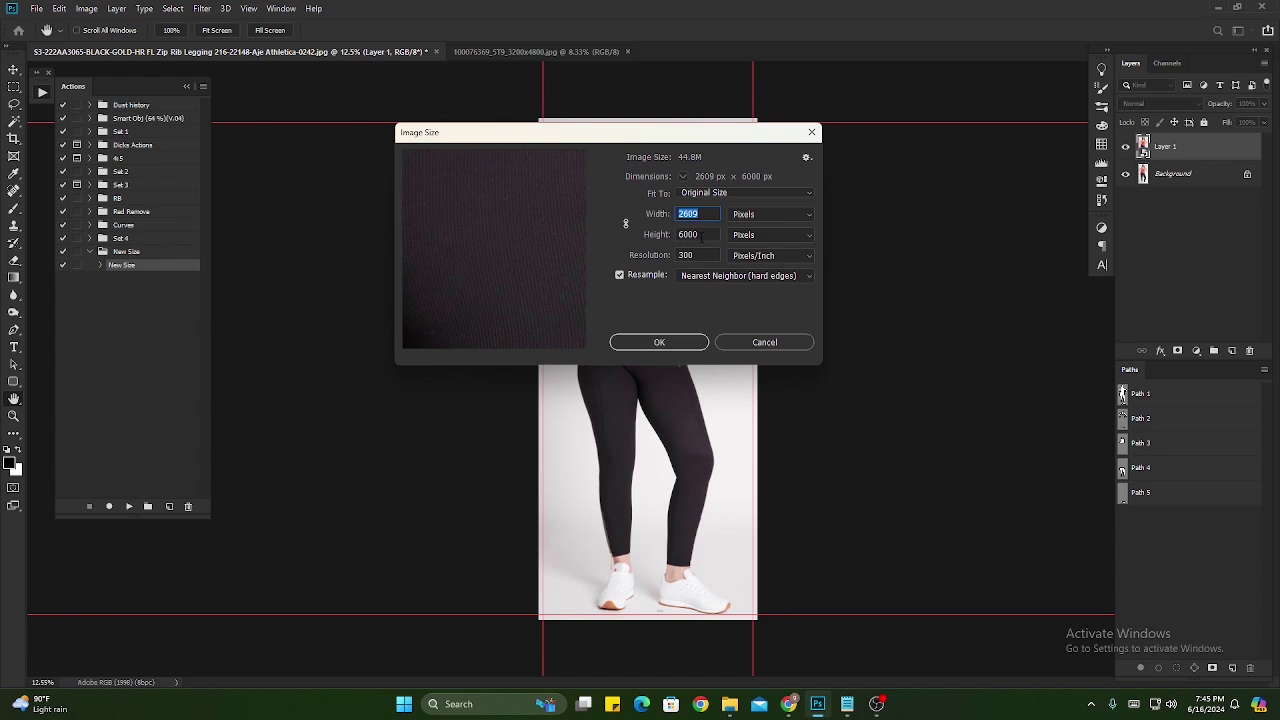
{"action": "left_click", "coordinate": [847, 703]}
{"action": "left_click", "coordinate": [613, 466]}
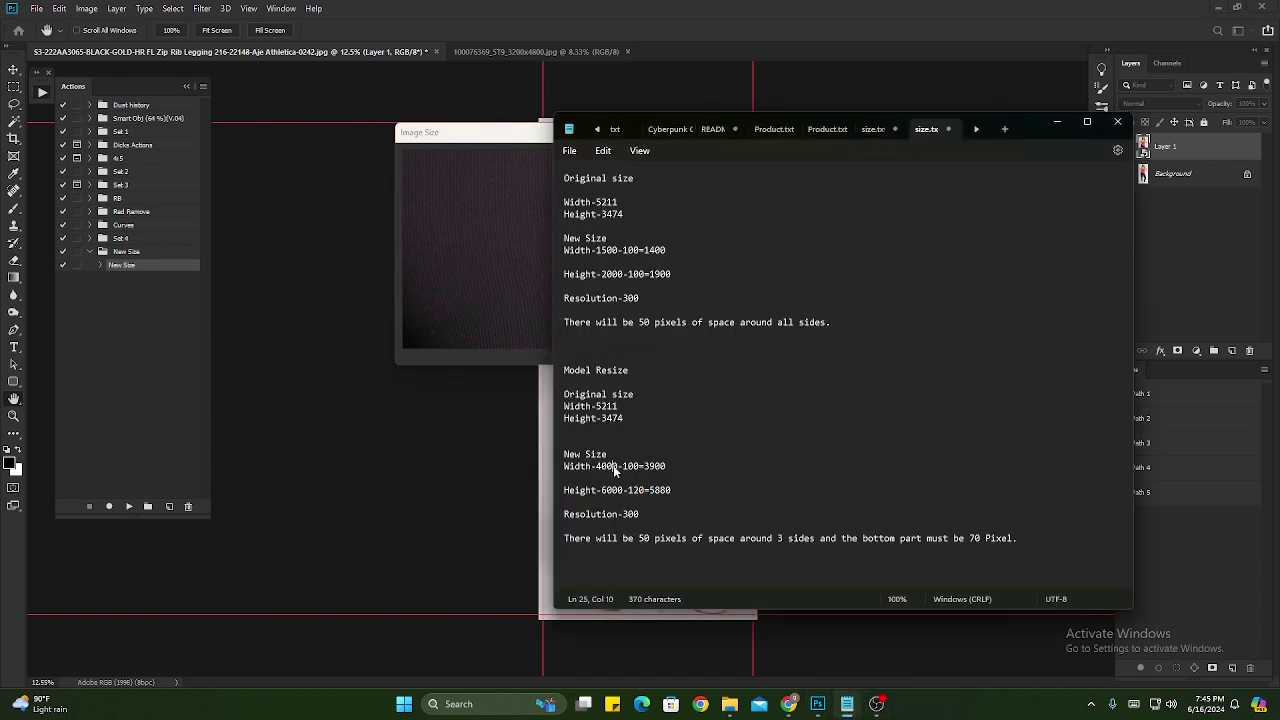
{"action": "left_click", "coordinate": [783, 7]}
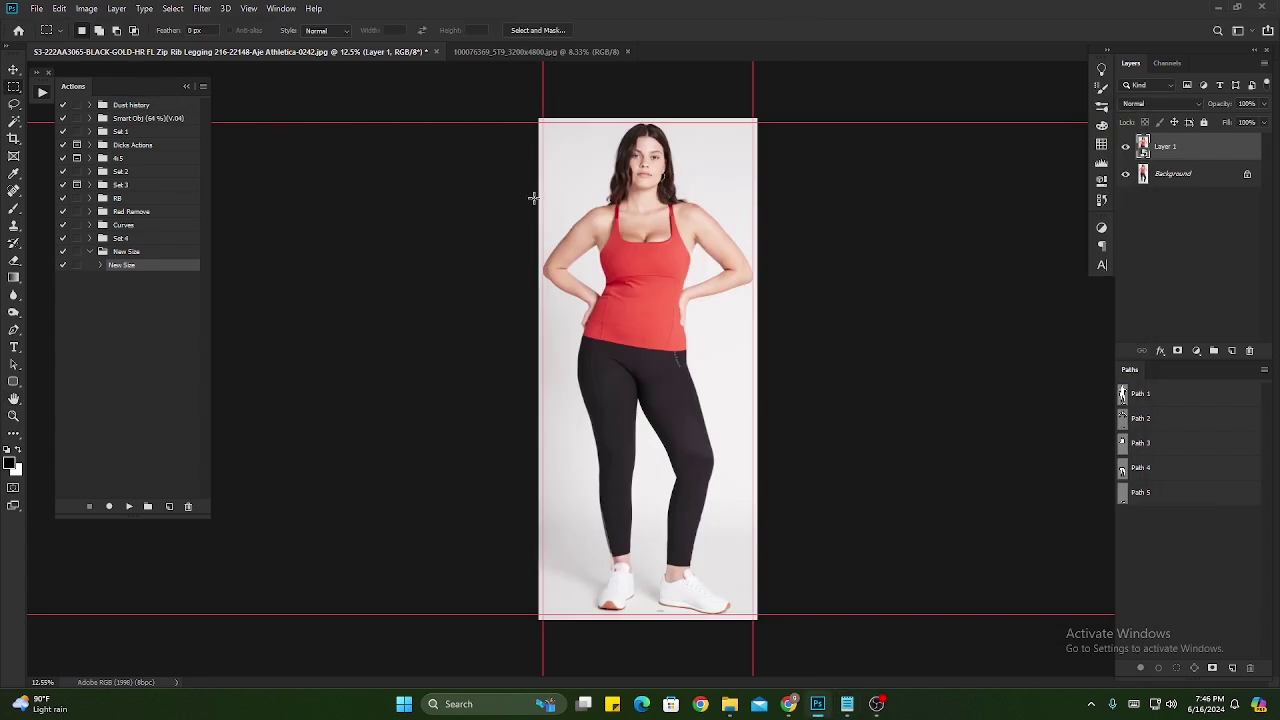
{"action": "key", "text": "ctrl+alt+i"}
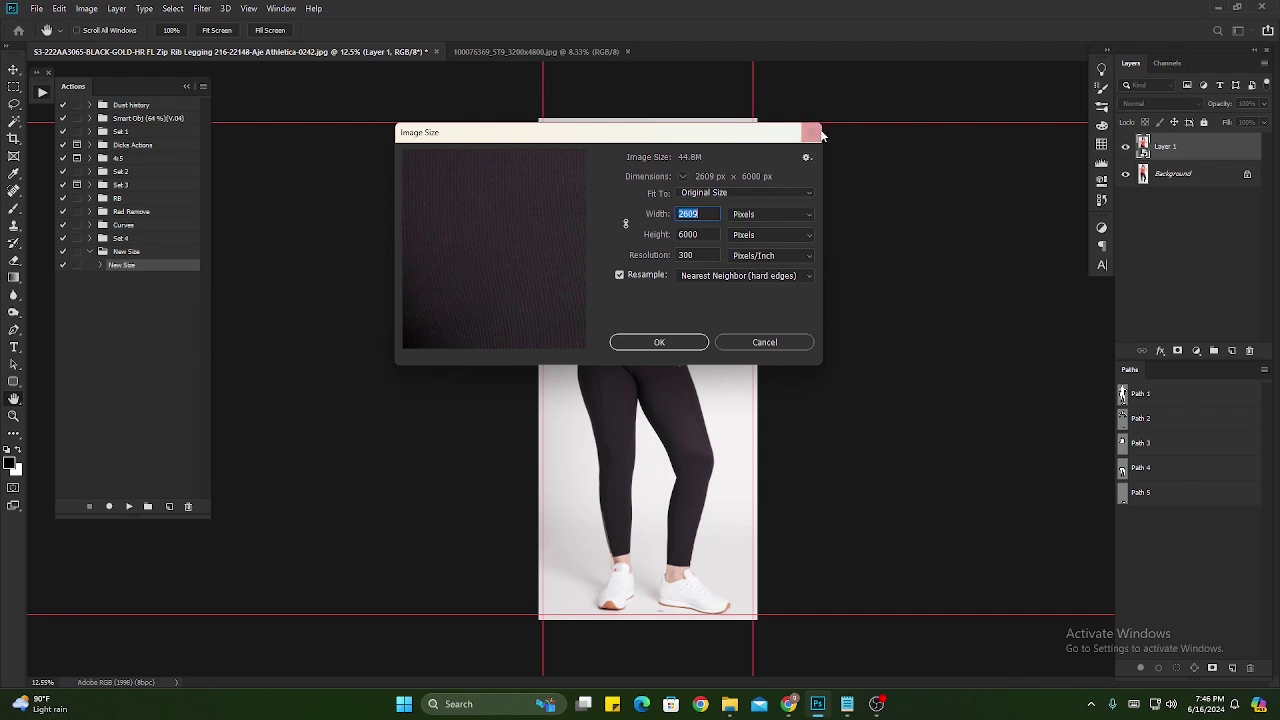
{"action": "left_click", "coordinate": [812, 132]}
- Turn off relative canvas sizing and set the canvas width to 4000 pixels from the centre
{"action": "left_click", "coordinate": [86, 8]}
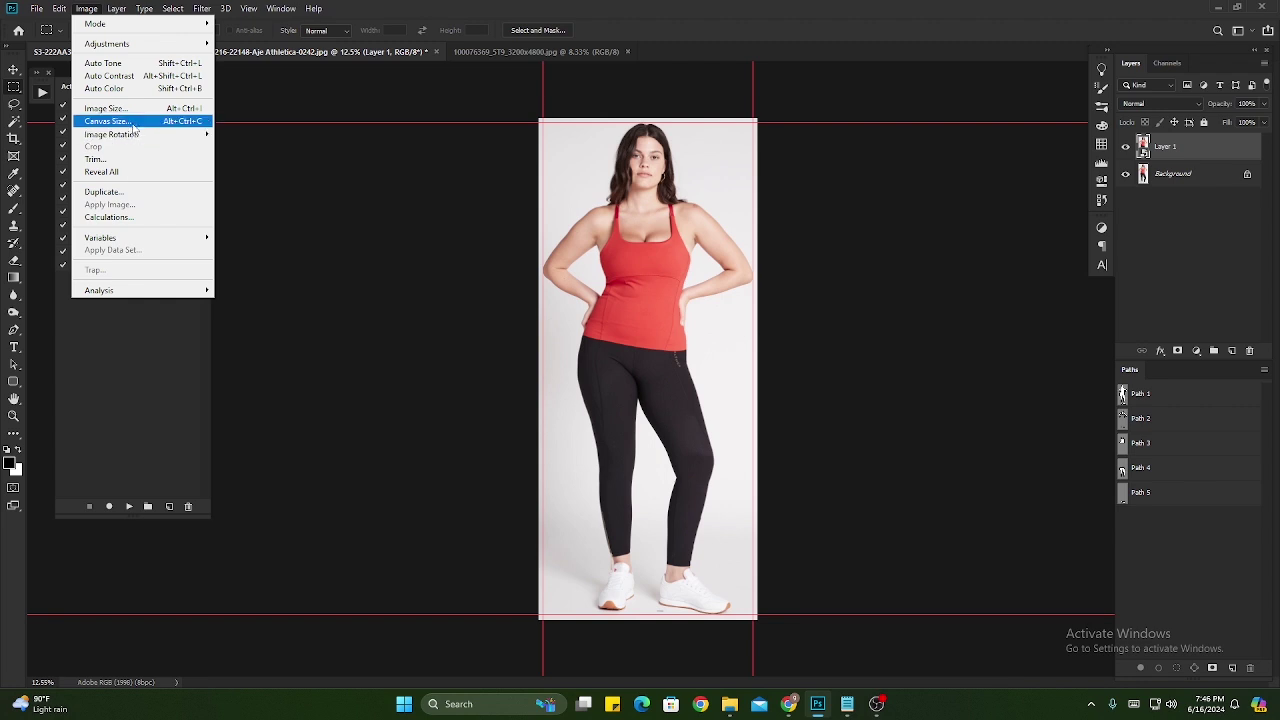
{"action": "left_click", "coordinate": [134, 122]}
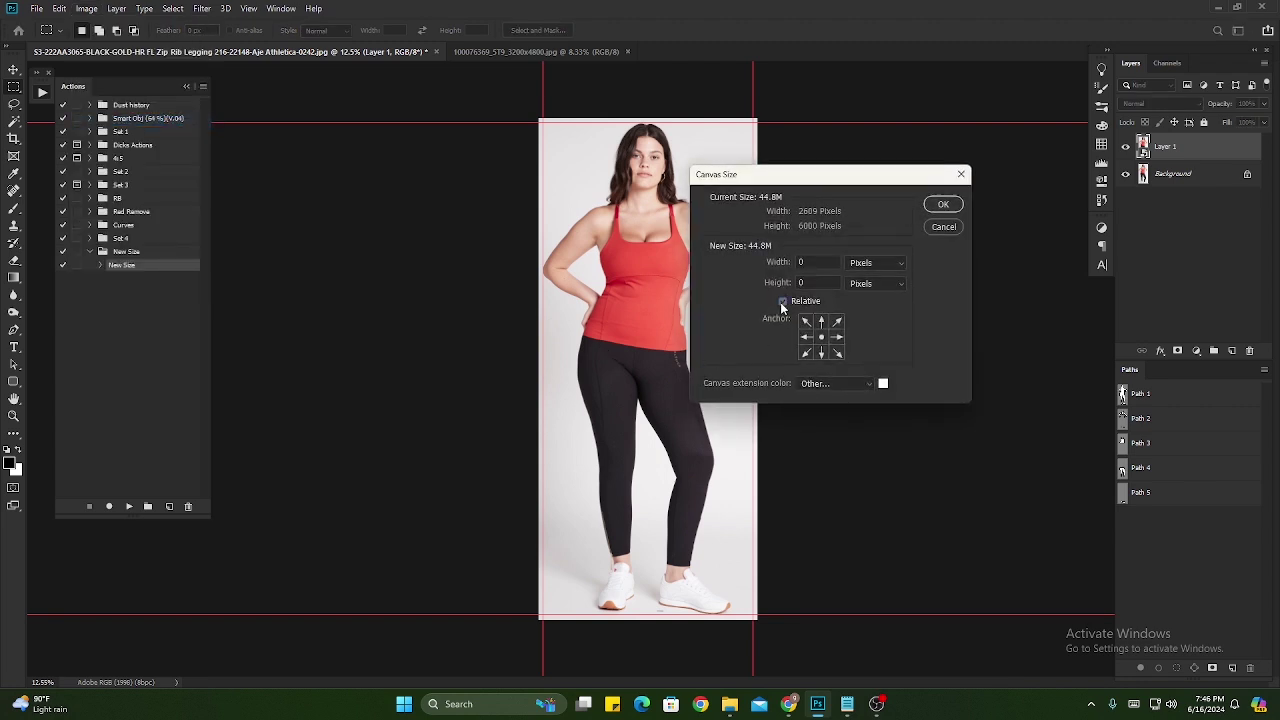
{"action": "left_click", "coordinate": [783, 301]}
{"action": "double_click", "coordinate": [819, 262]}
{"action": "type", "text": "4000"}
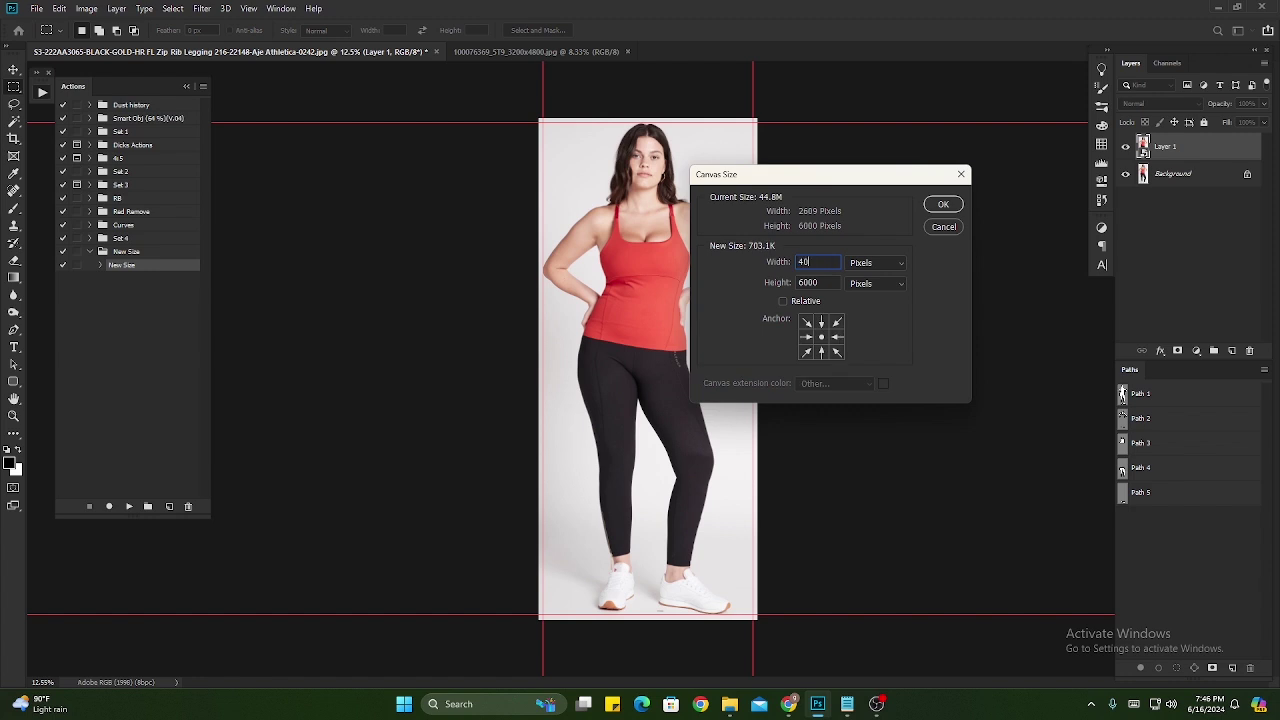
{"action": "left_click", "coordinate": [942, 203]}
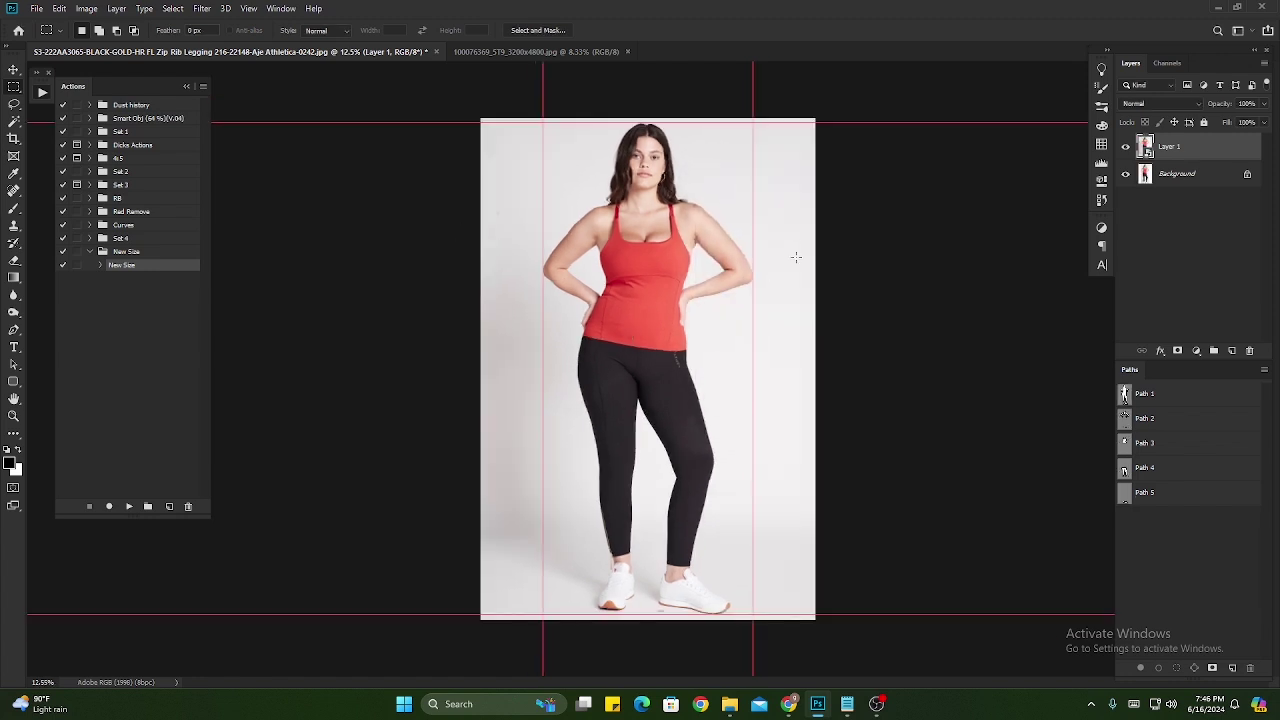
- Clear the existing guides and start a new guide layout with 50 px top and left margins
{"action": "left_click", "coordinate": [248, 8]}
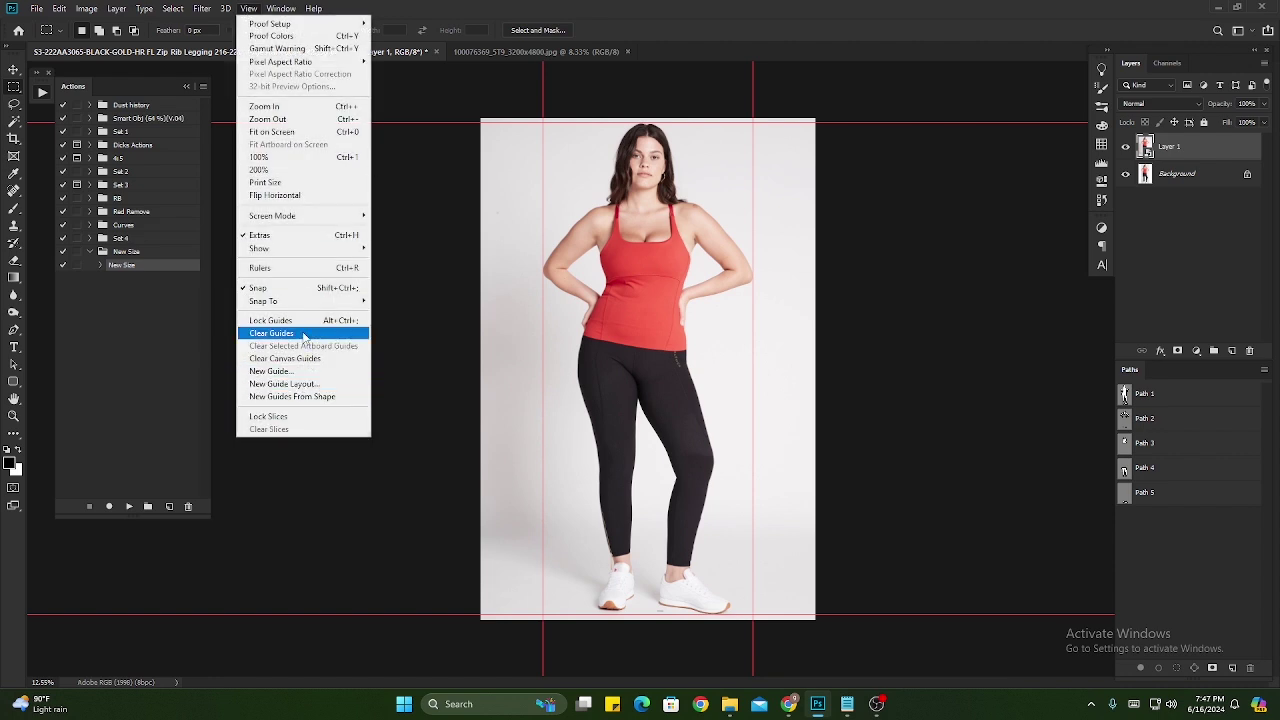
{"action": "left_click", "coordinate": [303, 333]}
{"action": "left_click", "coordinate": [255, 8]}
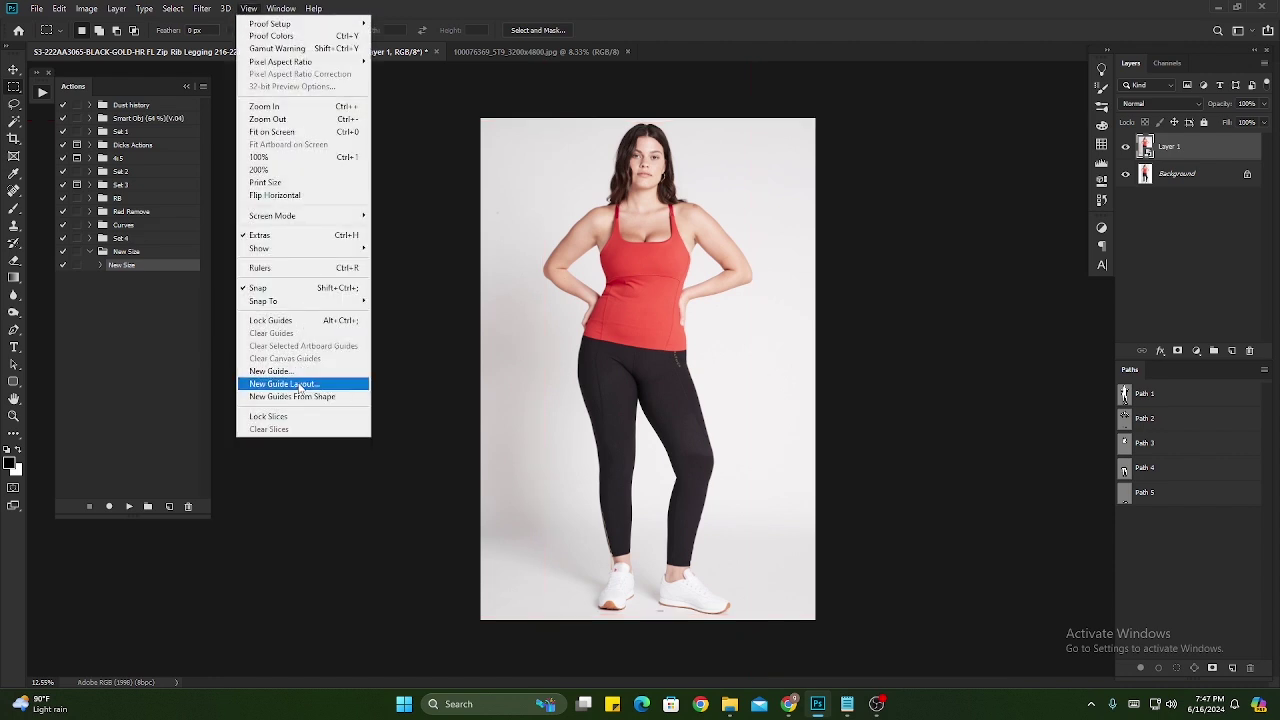
{"action": "left_click", "coordinate": [299, 385]}
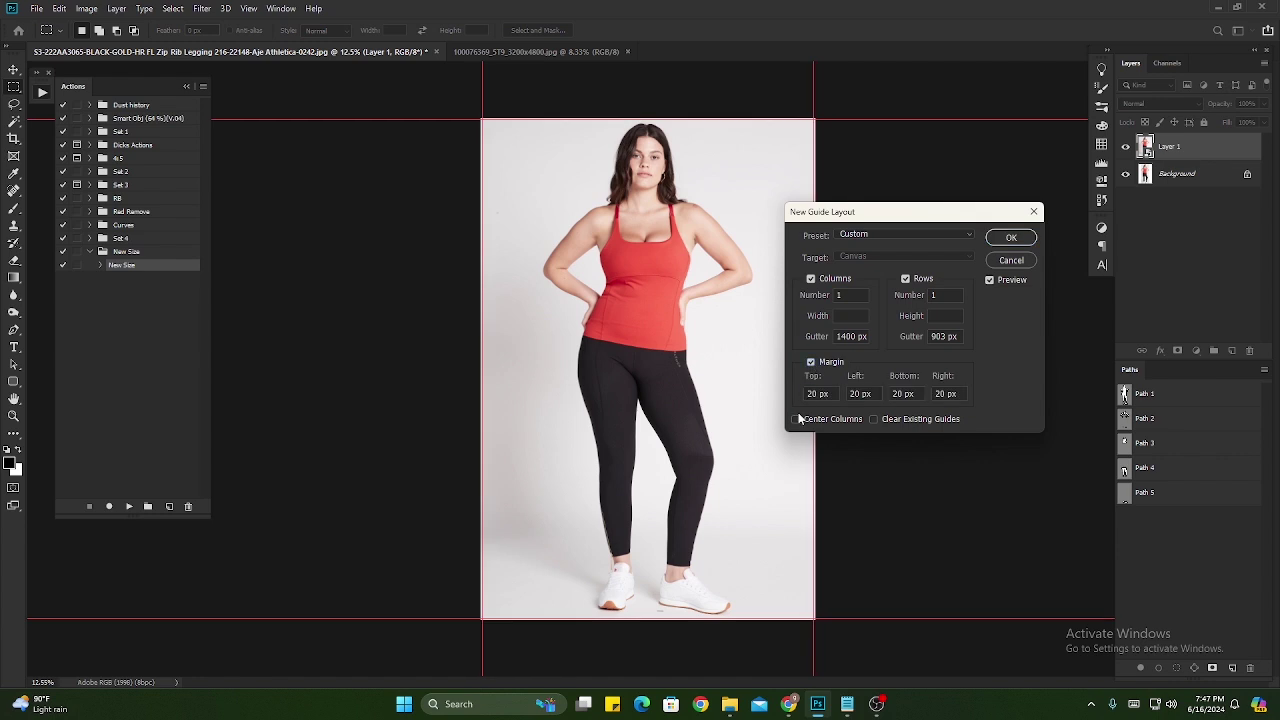
{"action": "double_click", "coordinate": [812, 393]}
{"action": "type", "text": "50"}
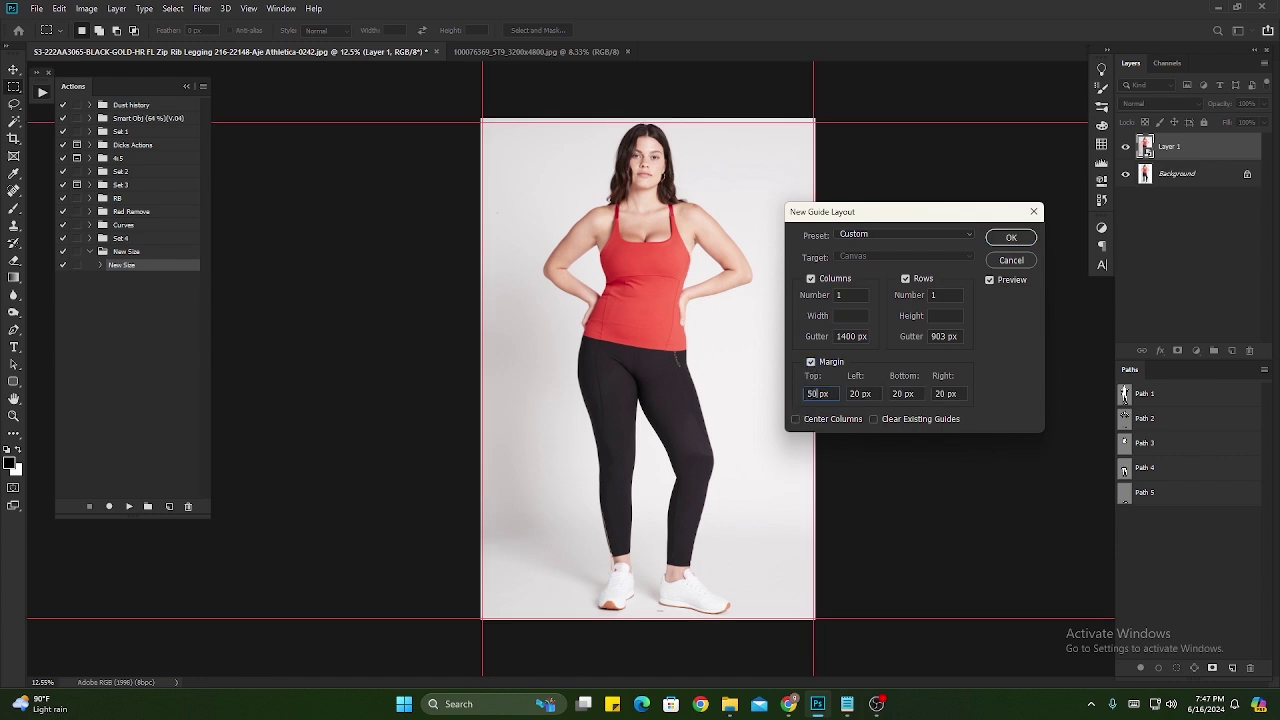
{"action": "key", "text": "Tab"}
{"action": "left_click", "coordinate": [863, 394]}
{"action": "type", "text": "50"}
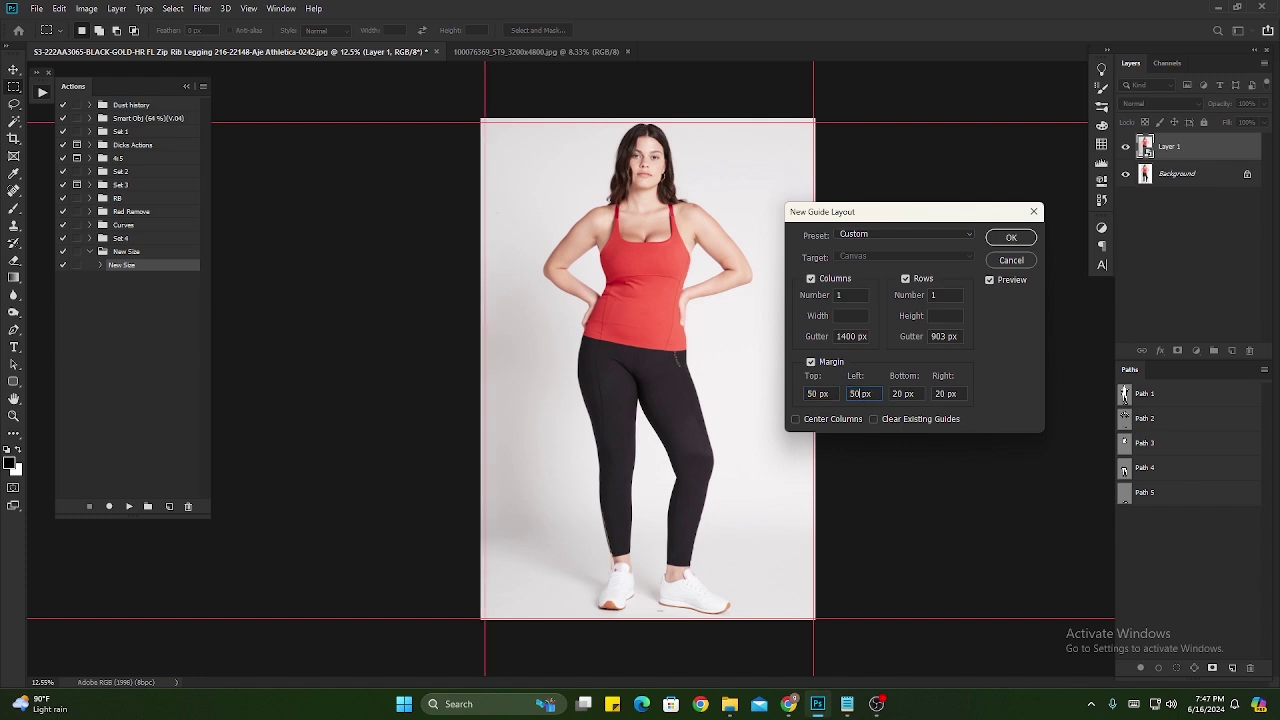
- Set the guide layout's bottom margin to 70 px and right margin to 50 px, and create the guides
{"action": "double_click", "coordinate": [900, 394]}
{"action": "left_click", "coordinate": [897, 394]}
{"action": "type", "text": "70"}
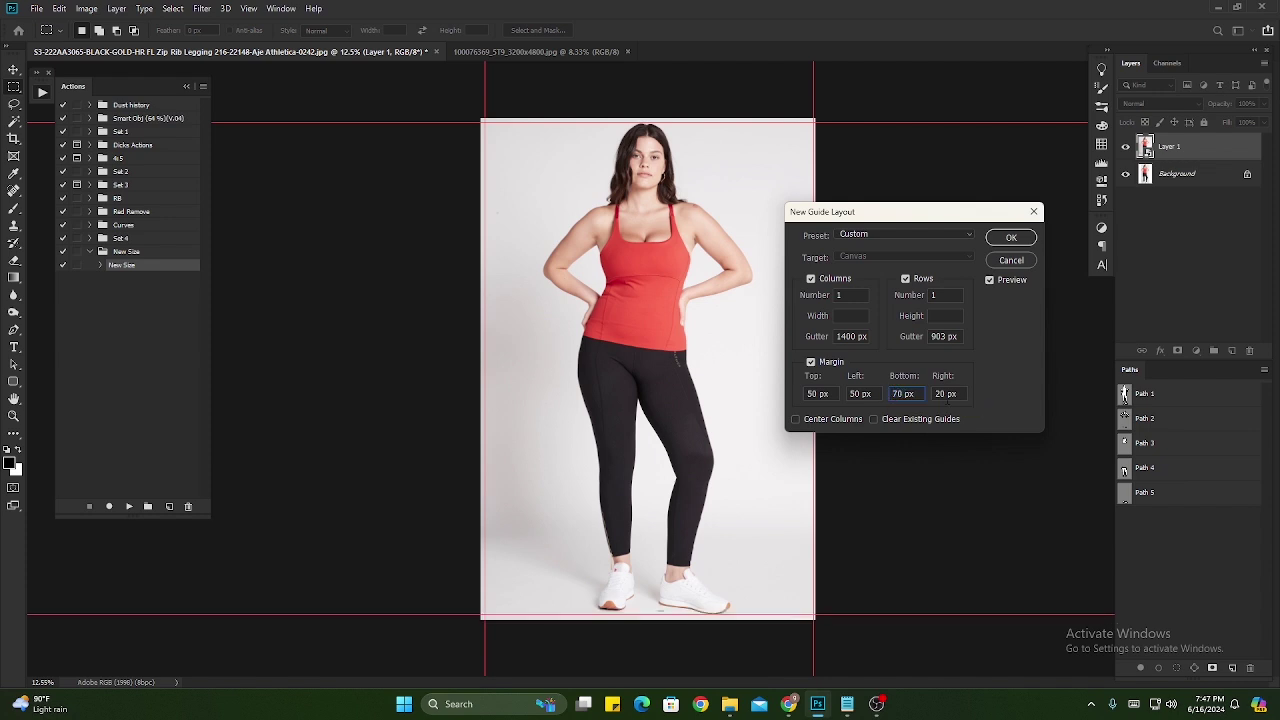
{"action": "key", "text": "Tab"}
{"action": "type", "text": "50"}
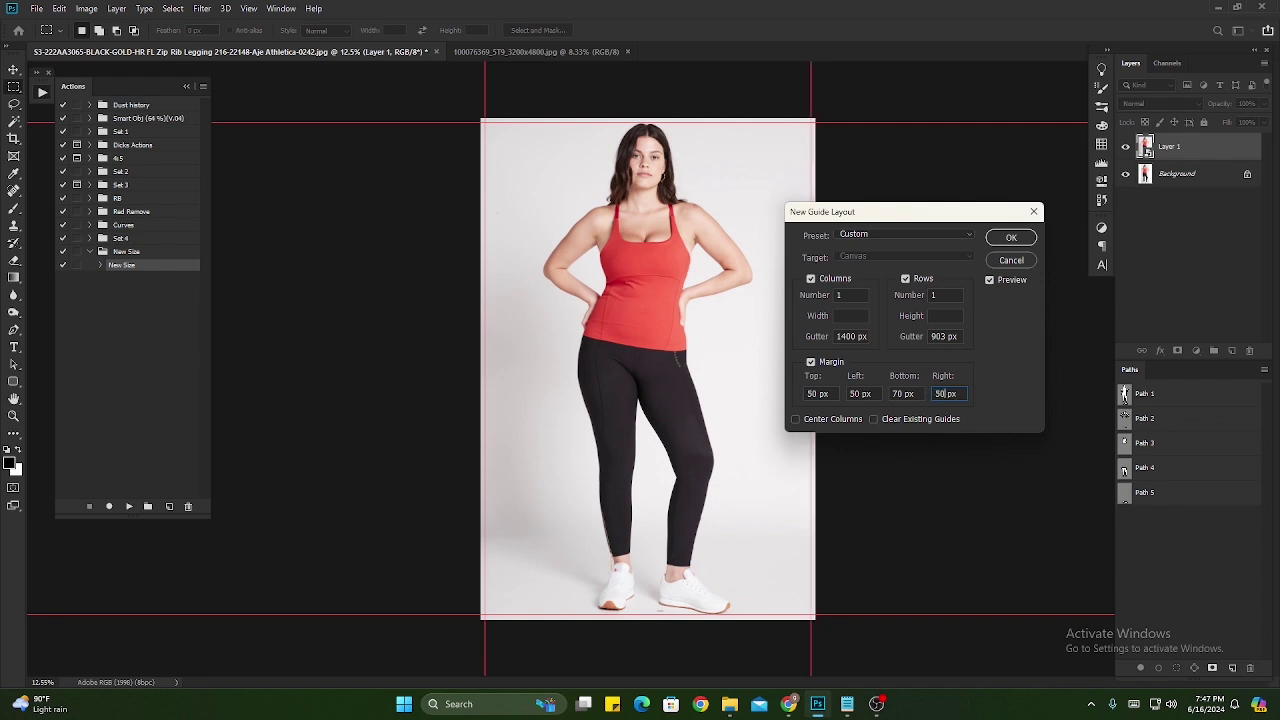
{"action": "left_click", "coordinate": [1026, 237]}
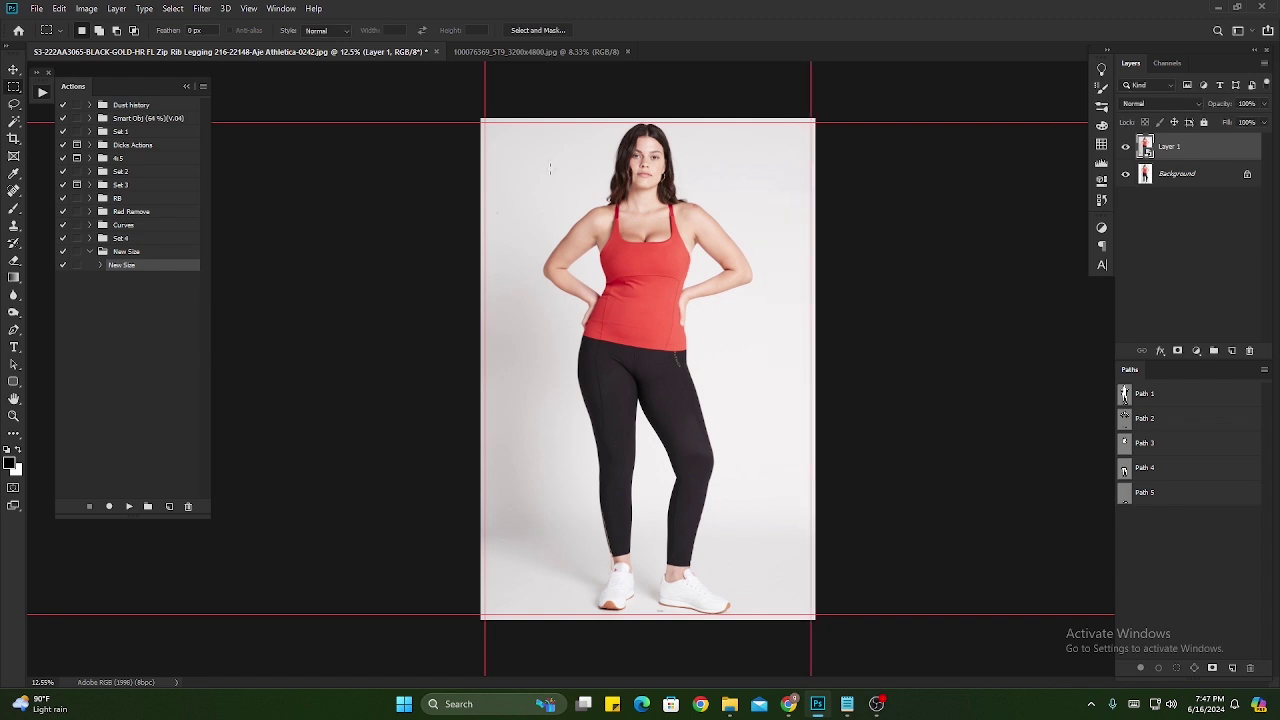
- Check the margins between the guides and the photo's top-left and bottom-left corners using rectangular marquee selections
{"action": "scroll", "coordinate": [514, 149], "scroll_direction": "up", "scroll_amount": 6}
{"action": "left_click_drag", "start_coordinate": [577, 240], "coordinate": [943, 451]}
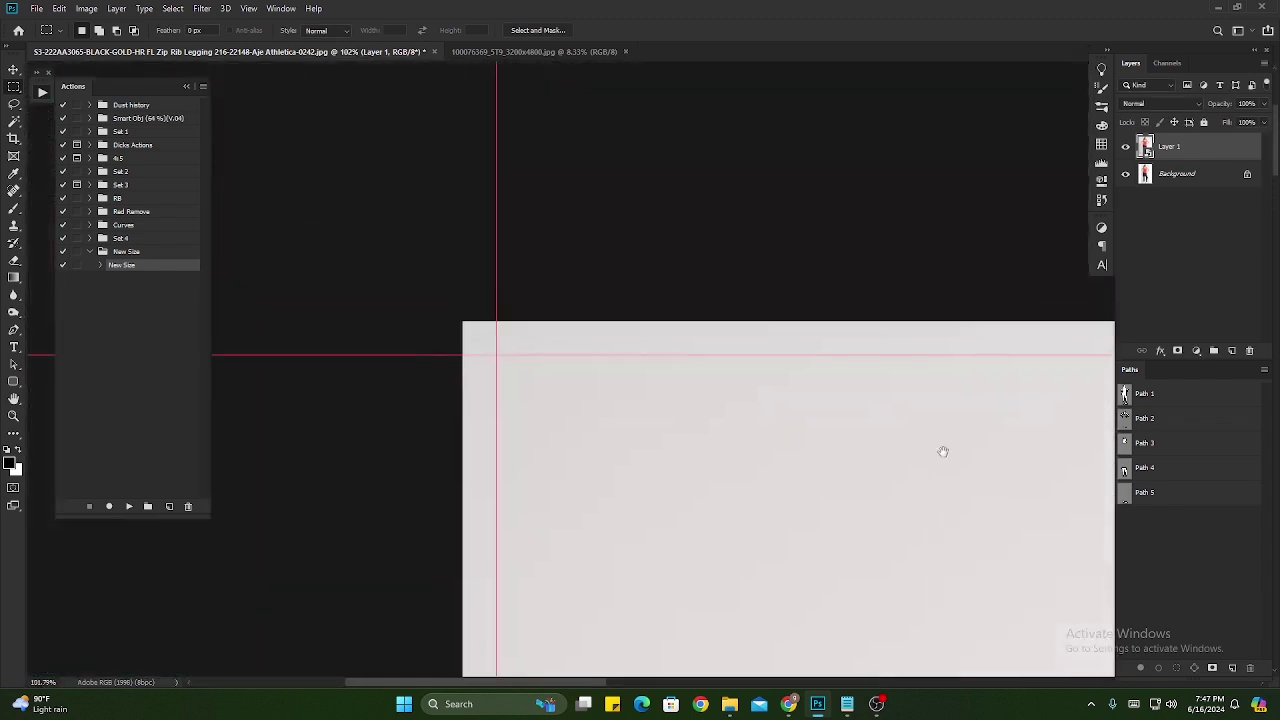
{"action": "left_click_drag", "start_coordinate": [516, 332], "coordinate": [543, 358]}
{"action": "scroll", "coordinate": [731, 397], "scroll_direction": "down", "scroll_amount": 5}
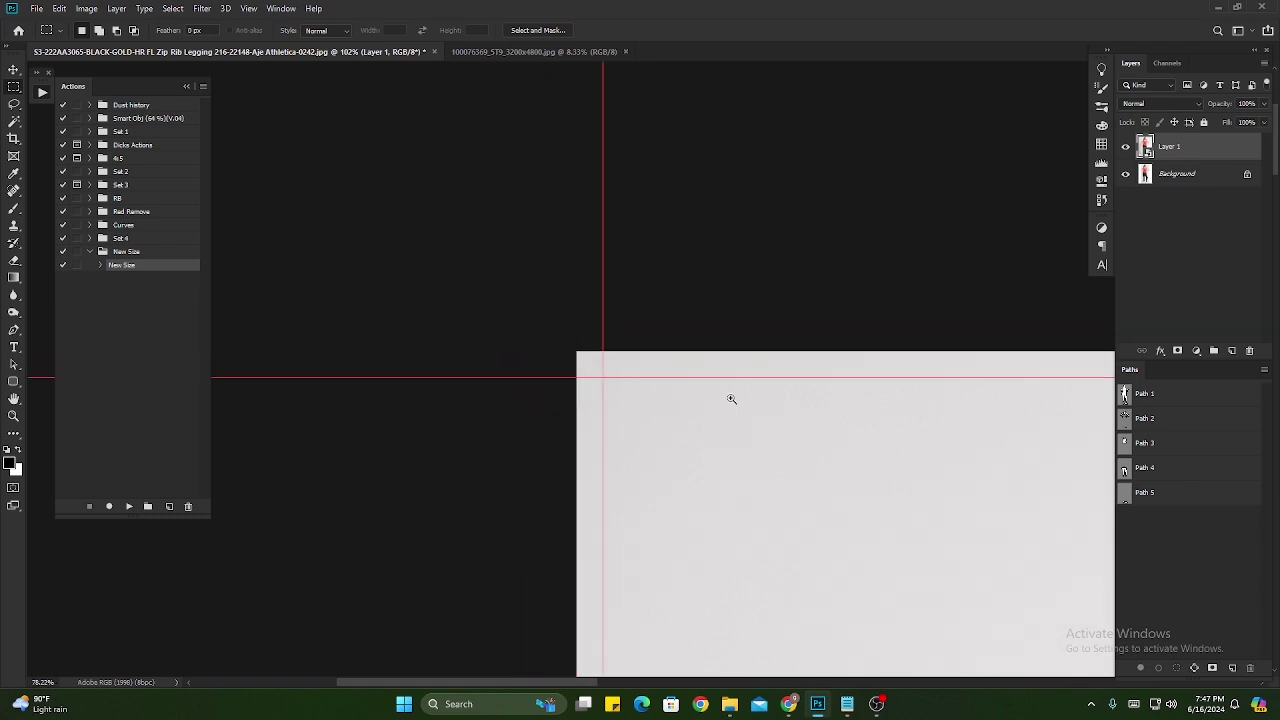
{"action": "scroll", "coordinate": [688, 367], "scroll_direction": "down", "scroll_amount": 4}
{"action": "scroll", "coordinate": [786, 371], "scroll_direction": "up", "scroll_amount": 9}
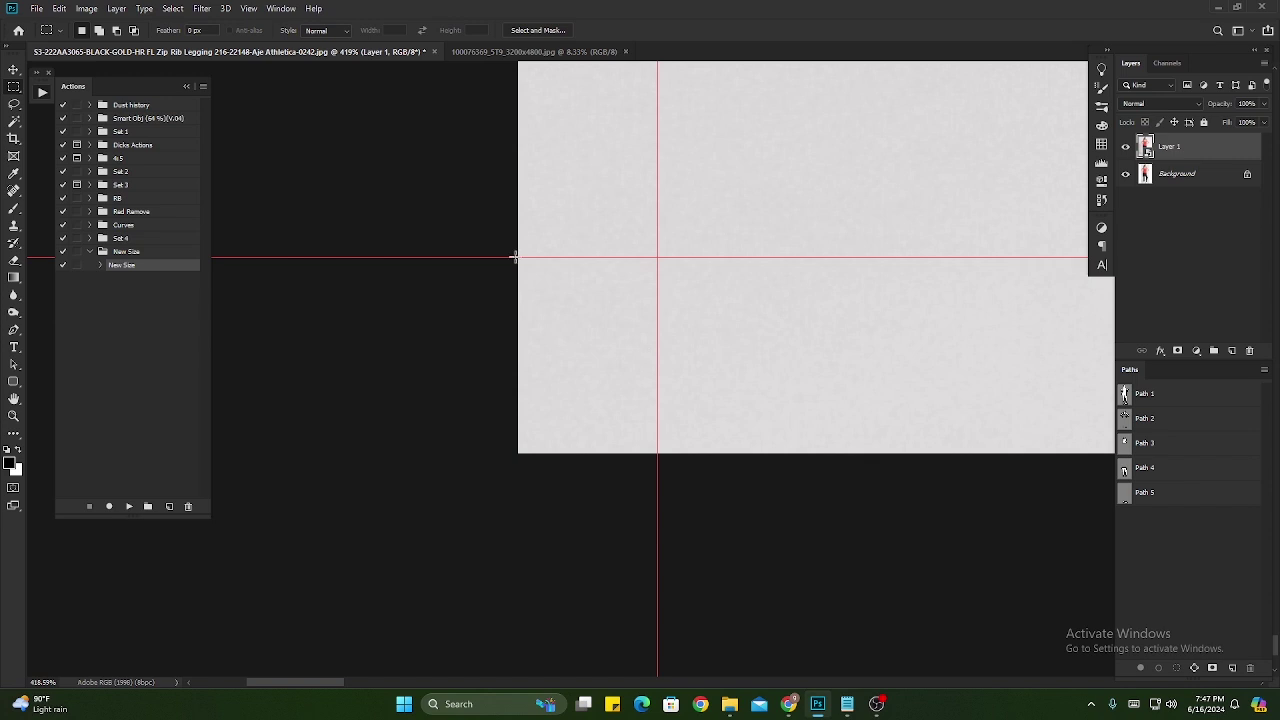
{"action": "left_click_drag", "start_coordinate": [517, 256], "coordinate": [659, 453]}
{"action": "left_click", "coordinate": [663, 460]}
{"action": "key", "text": "ctrl+0"}
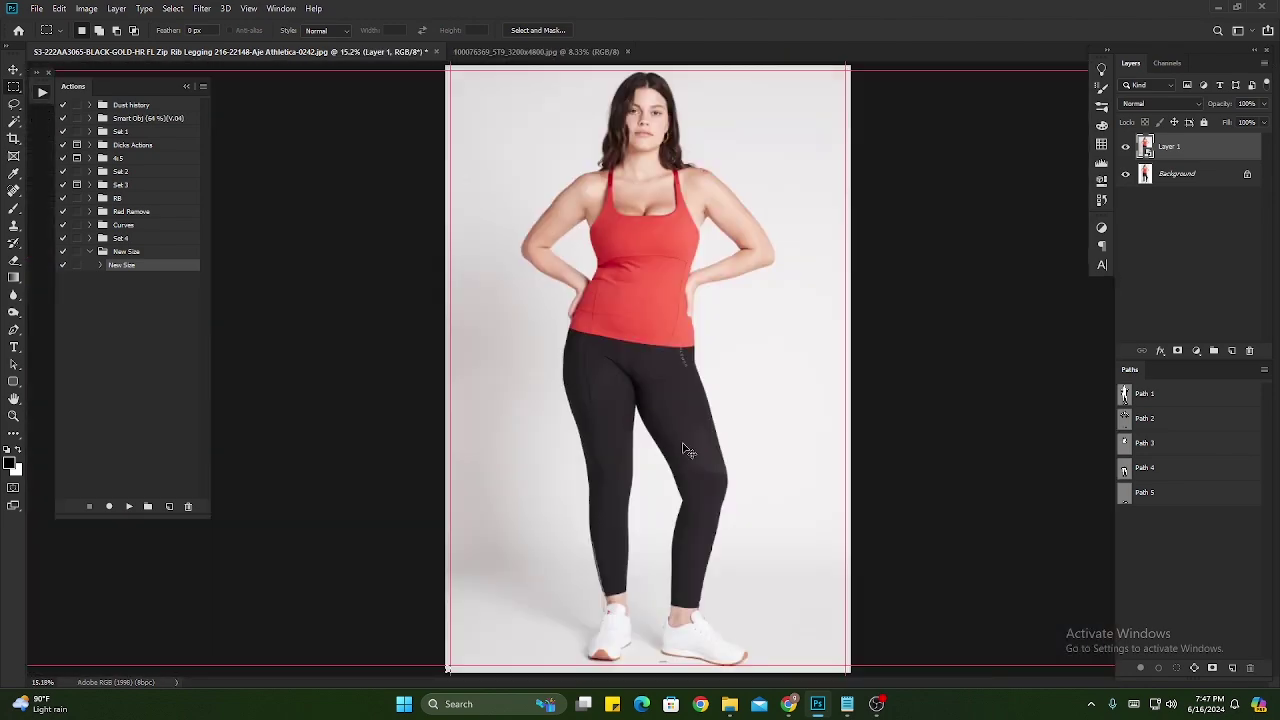
- Examine how the shoes sit against the bottom margin guide and how the whole figure fits inside the guides
{"action": "left_click_drag", "start_coordinate": [719, 662], "coordinate": [591, 391]}
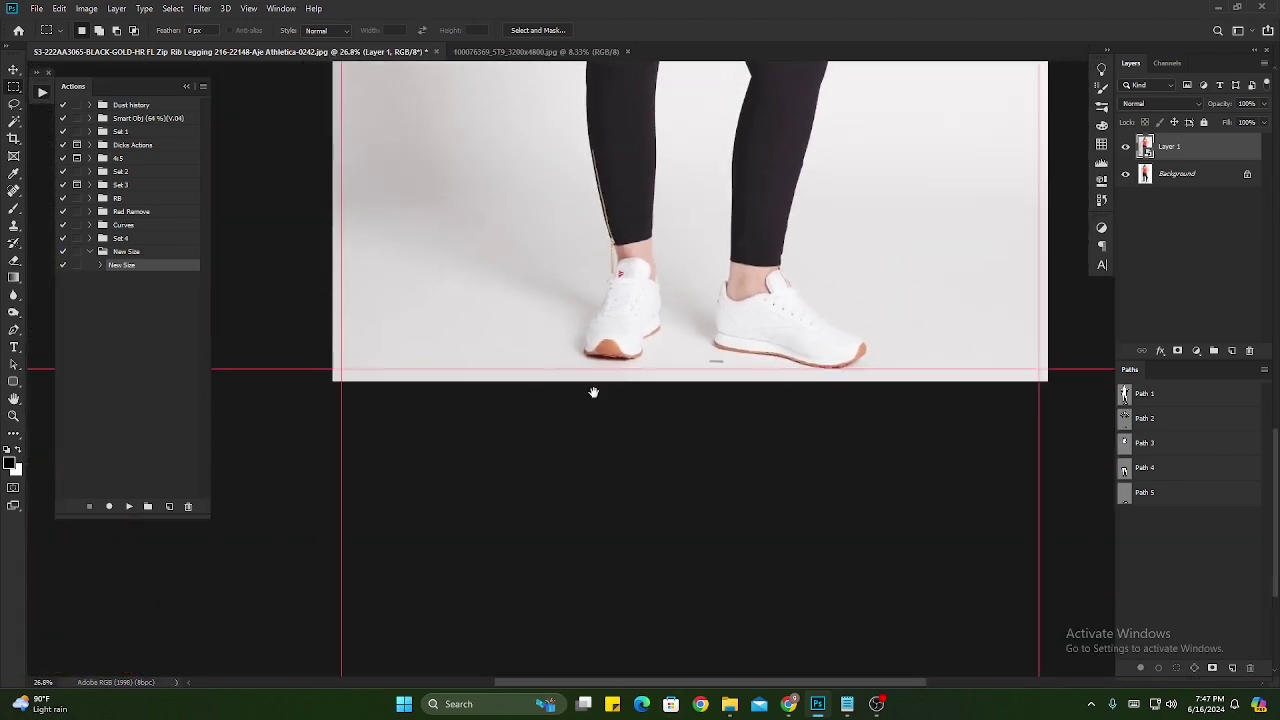
{"action": "key", "text": "ctrl+0"}
{"action": "scroll", "coordinate": [764, 508], "scroll_direction": "down", "scroll_amount": 1}
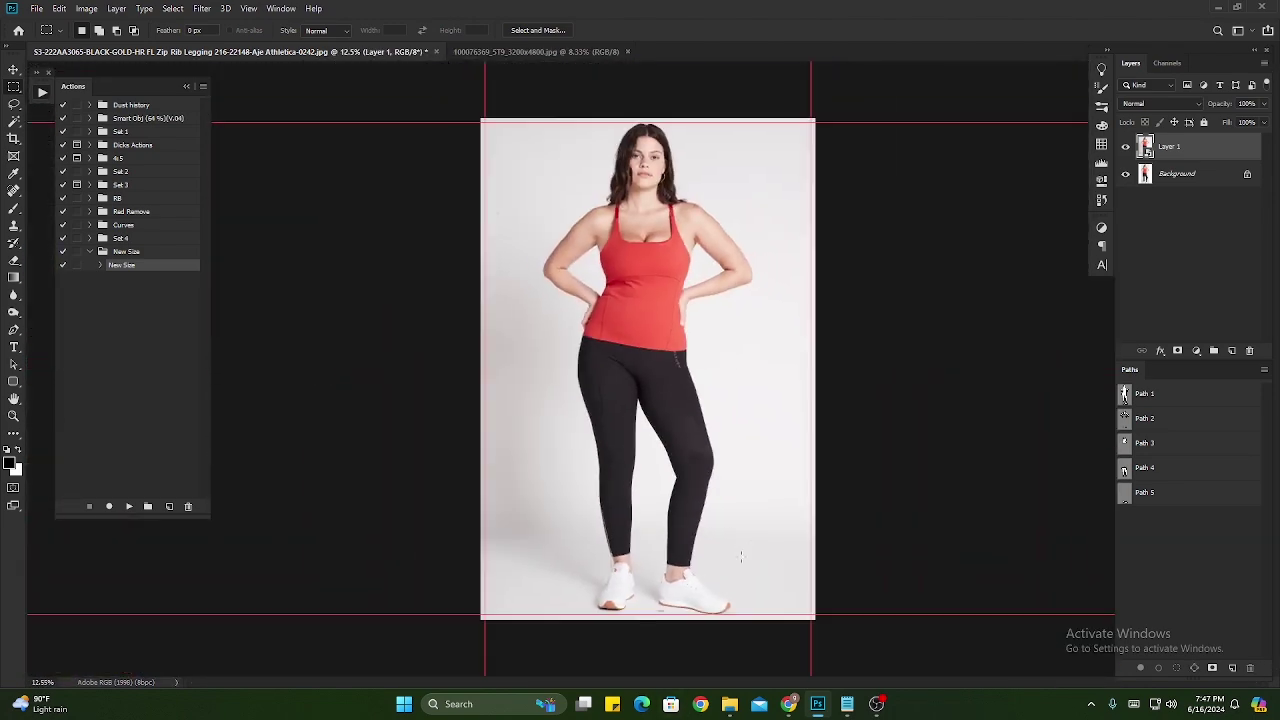
{"action": "scroll", "coordinate": [754, 413], "scroll_direction": "up", "scroll_amount": 6}
{"action": "scroll", "coordinate": [720, 395], "scroll_direction": "down", "scroll_amount": 3}
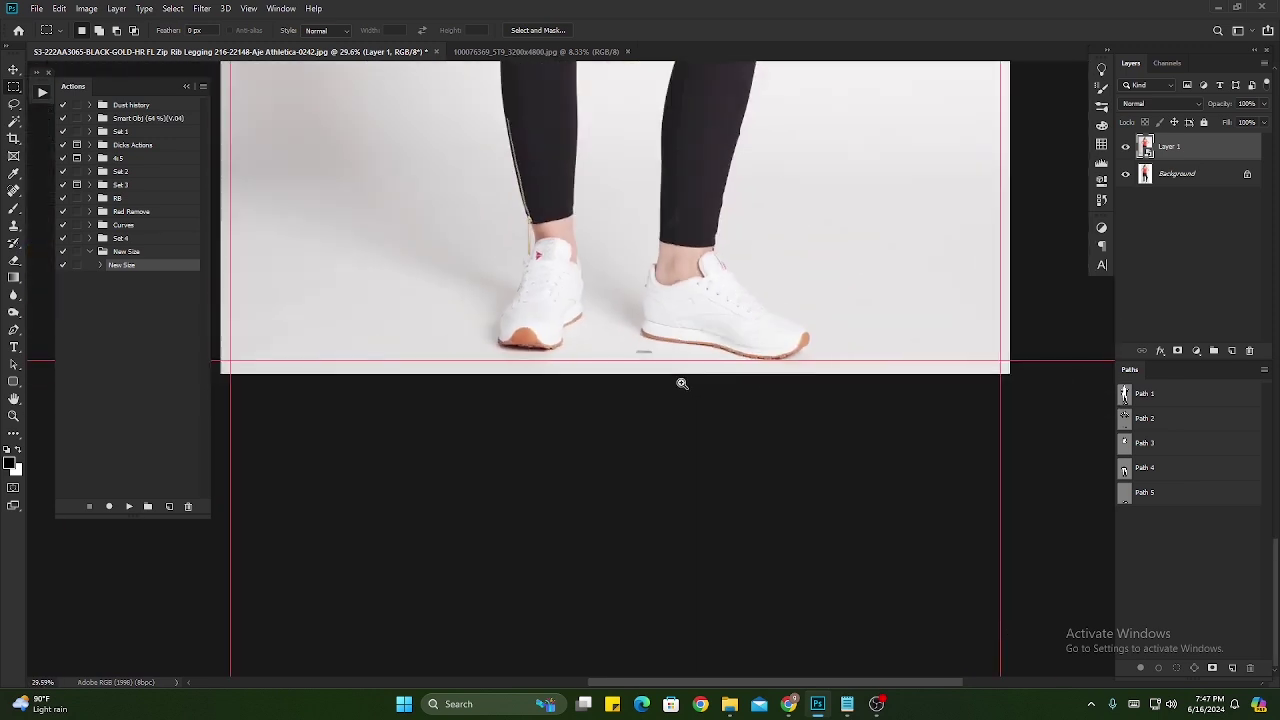
{"action": "scroll", "coordinate": [606, 391], "scroll_direction": "up", "scroll_amount": 2}
{"action": "scroll", "coordinate": [606, 392], "scroll_direction": "down", "scroll_amount": 1}
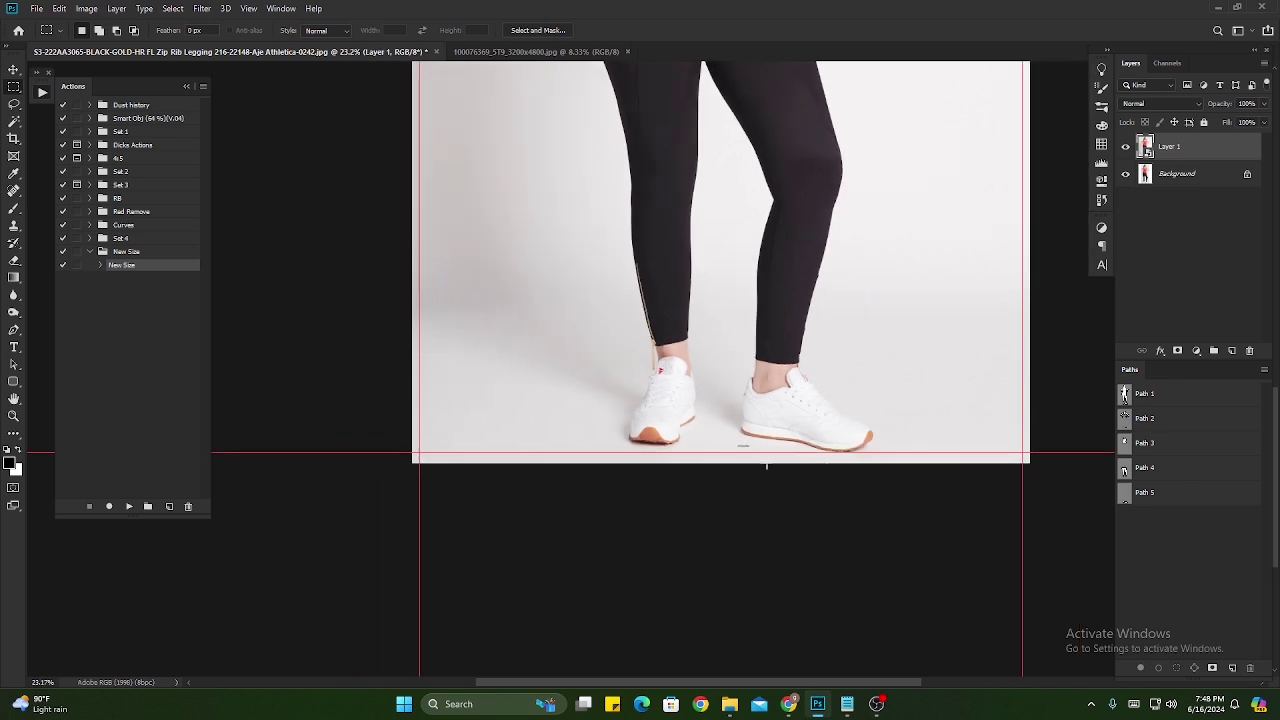
{"action": "scroll", "coordinate": [744, 447], "scroll_direction": "up", "scroll_amount": 3}
{"action": "scroll", "coordinate": [784, 442], "scroll_direction": "down", "scroll_amount": 4}
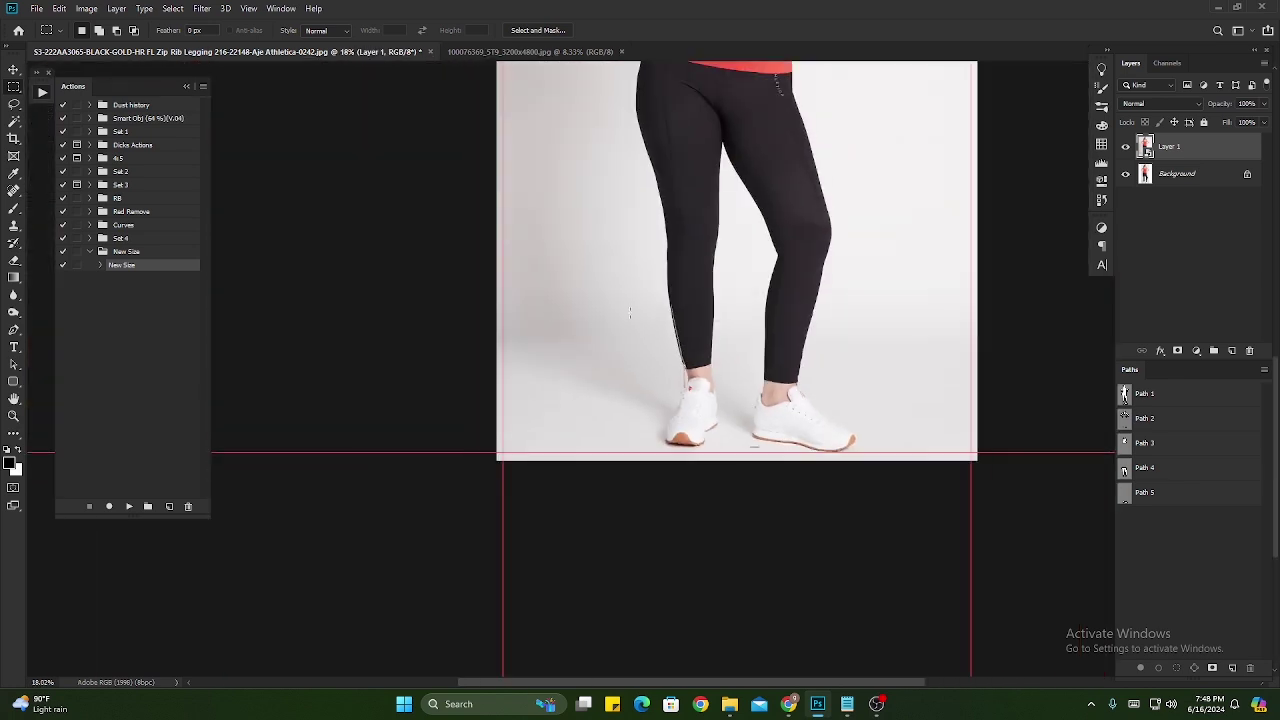
{"action": "scroll", "coordinate": [785, 337], "scroll_direction": "down", "scroll_amount": 2}
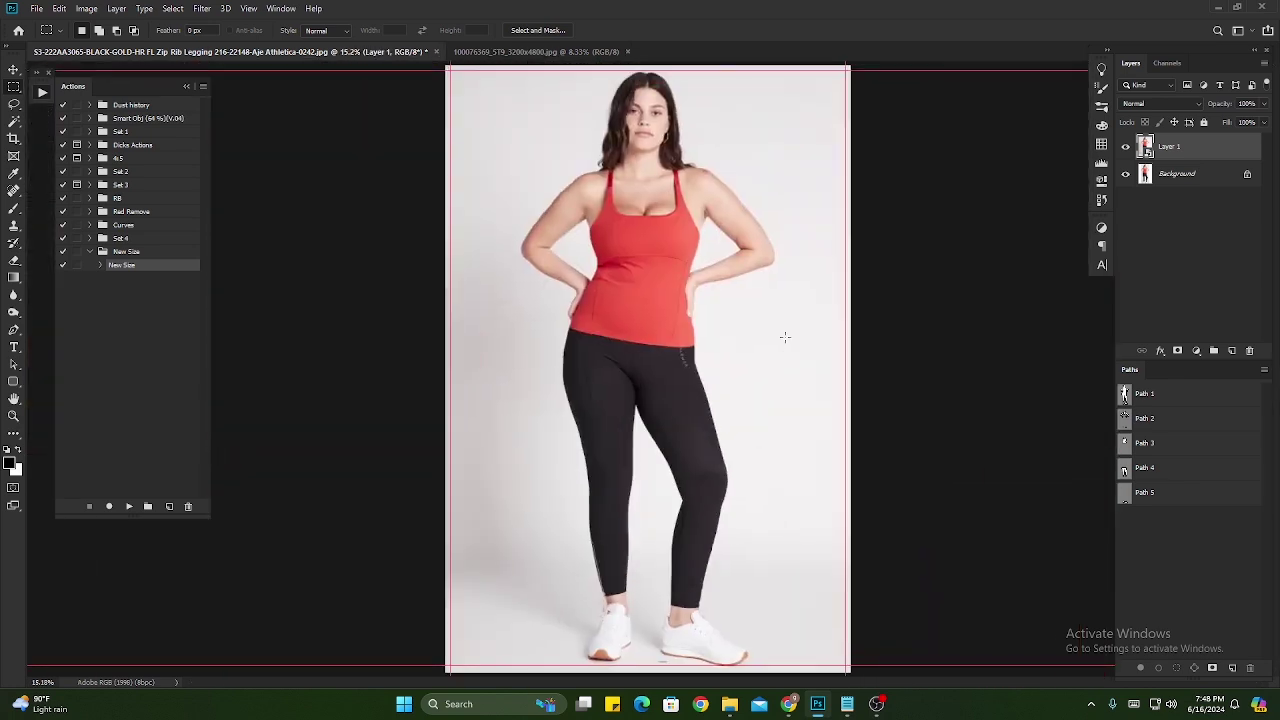
{"action": "scroll", "coordinate": [785, 337], "scroll_direction": "down", "scroll_amount": 1}
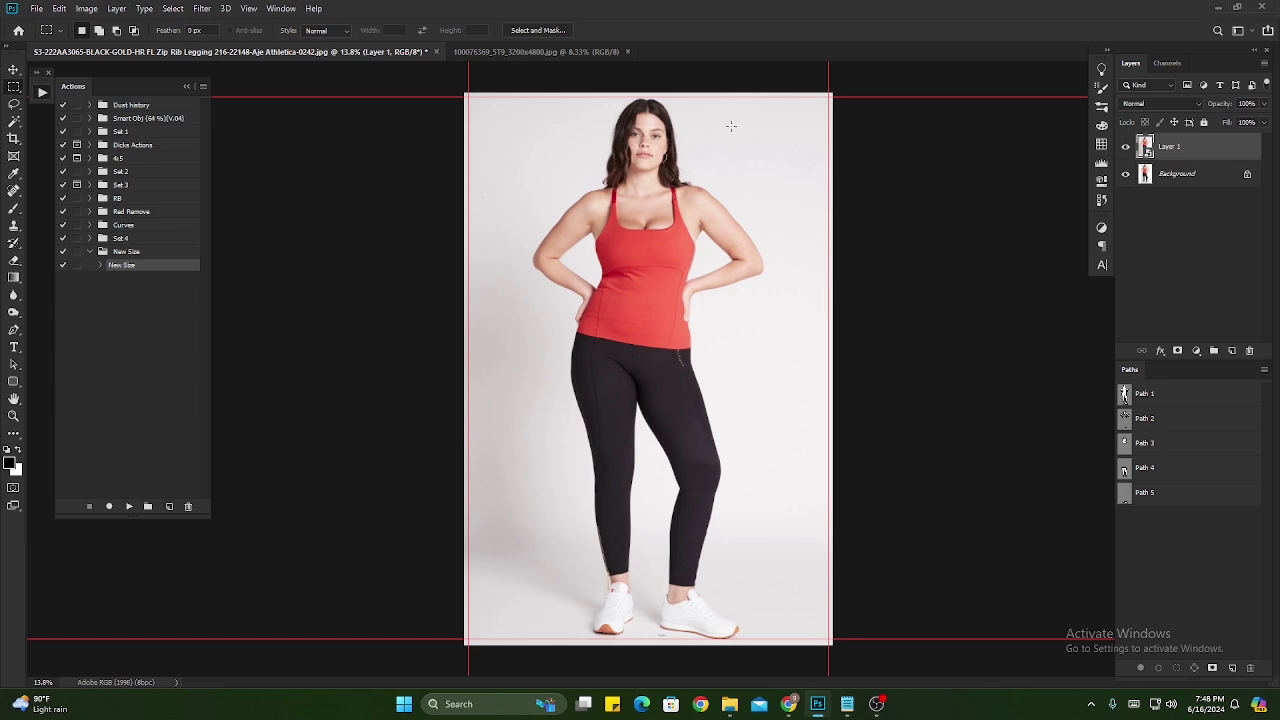
- In the 100076369_5T9_3200x4800.jpg document, duplicate the Background layer and convert the copy to a smart object
{"action": "left_click", "coordinate": [485, 51]}
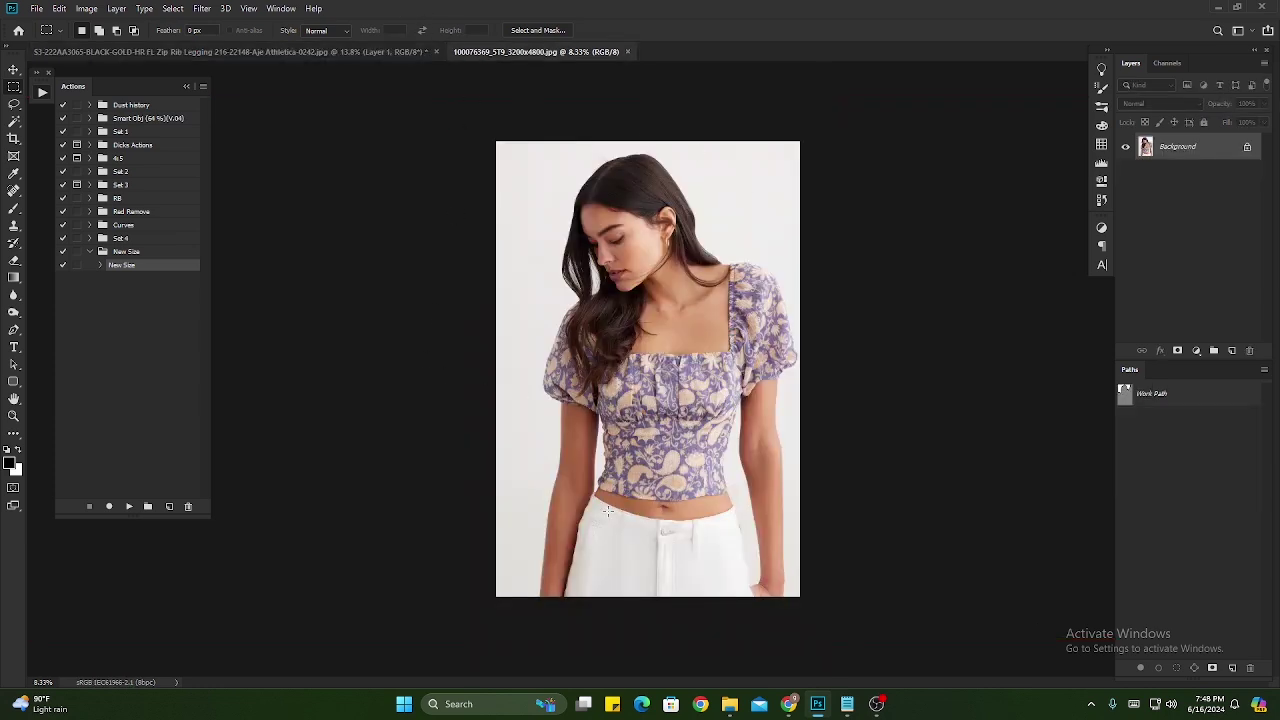
{"action": "key", "text": "p"}
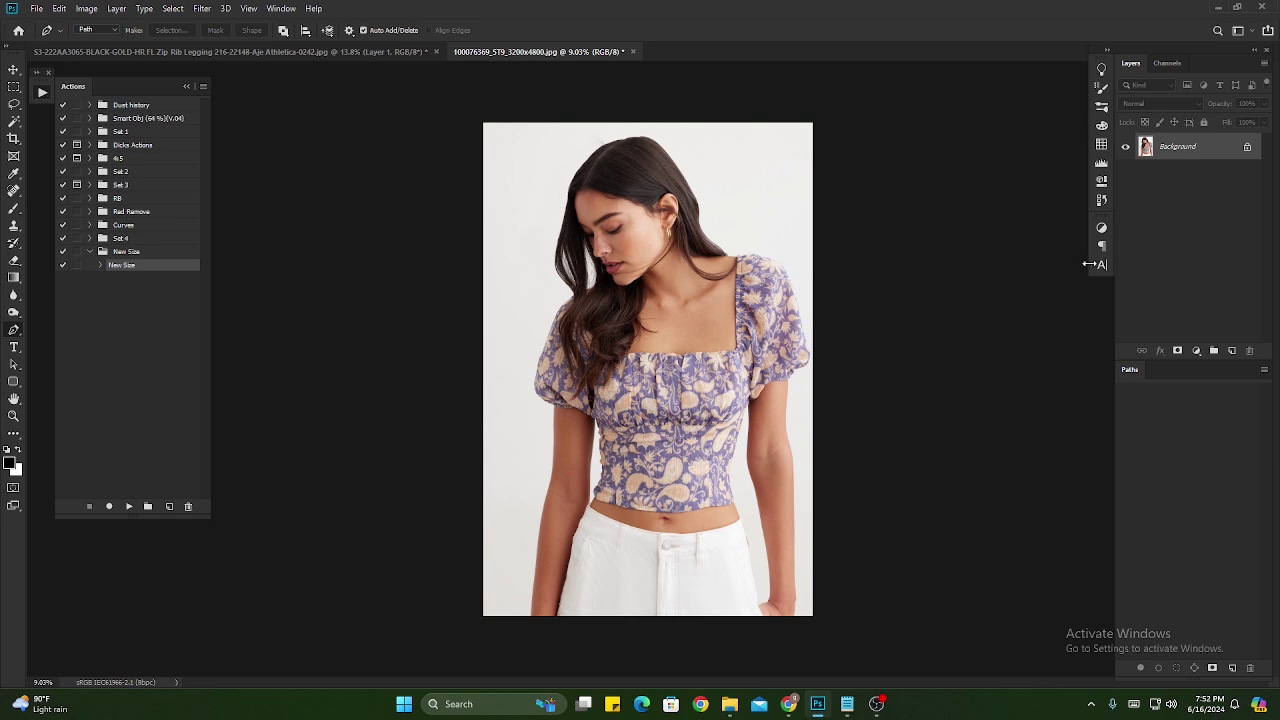
{"action": "key", "text": "ctrl+j"}
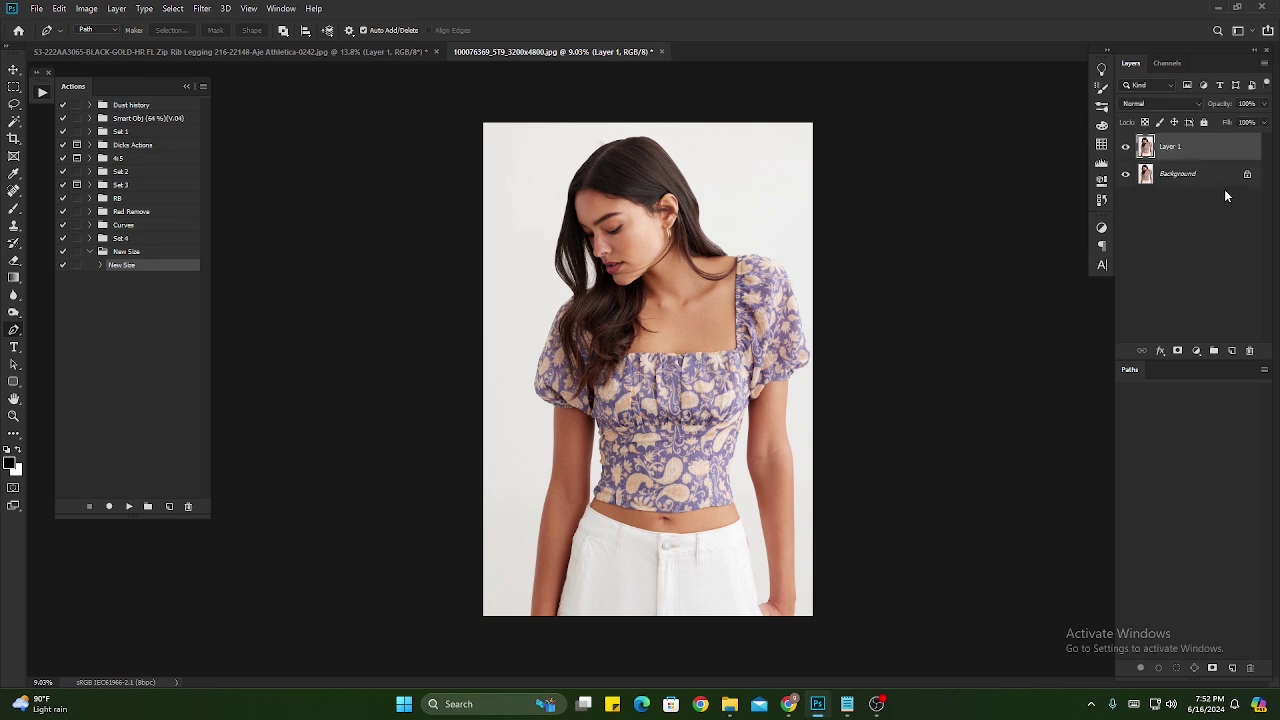
{"action": "right_click", "coordinate": [1195, 140]}
{"action": "left_click", "coordinate": [1077, 309]}
{"action": "right_click", "coordinate": [14, 90]}
{"action": "left_click", "coordinate": [70, 88]}
{"action": "left_click_drag", "start_coordinate": [531, 134], "coordinate": [794, 576]}
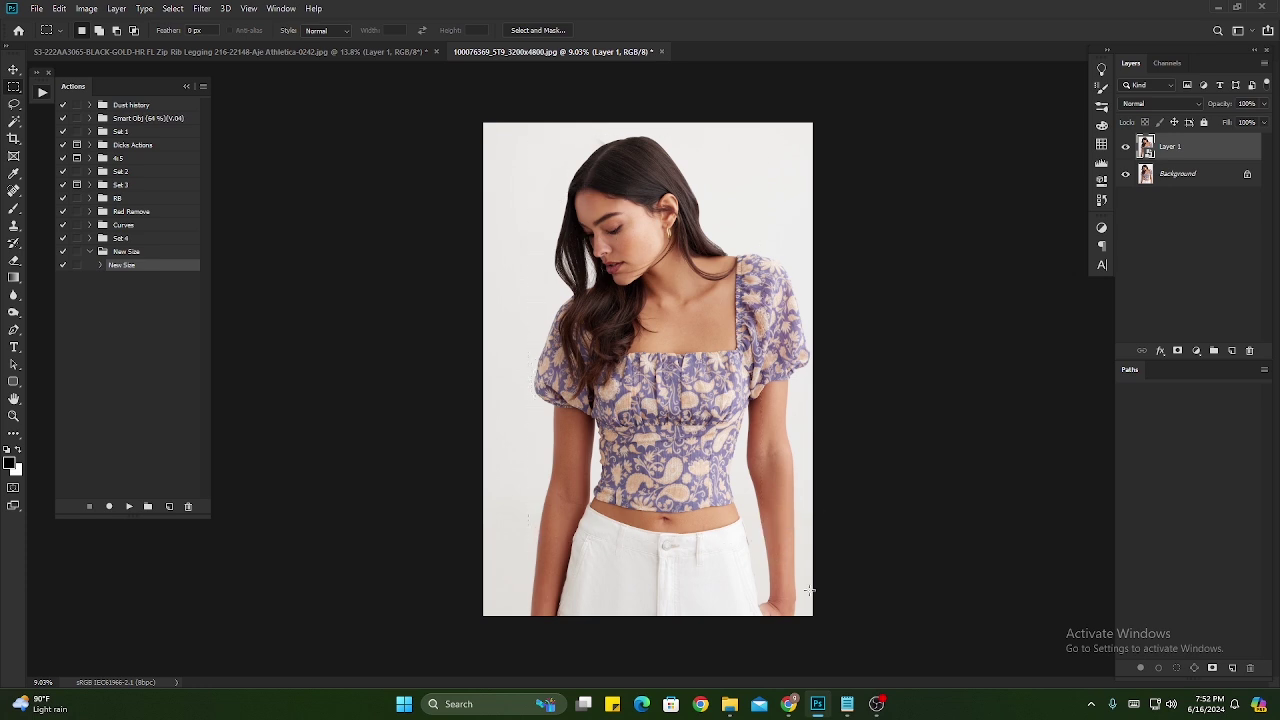
{"action": "right_click", "coordinate": [626, 254]}
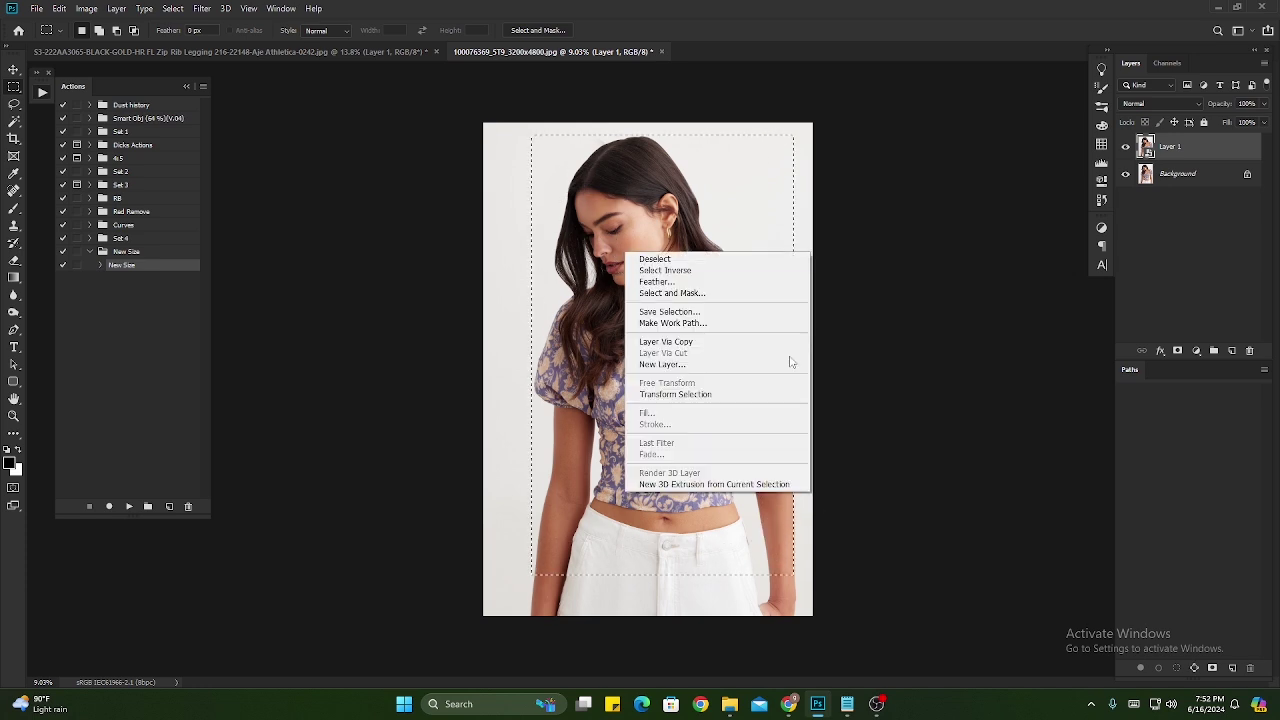
{"action": "left_click", "coordinate": [727, 395]}
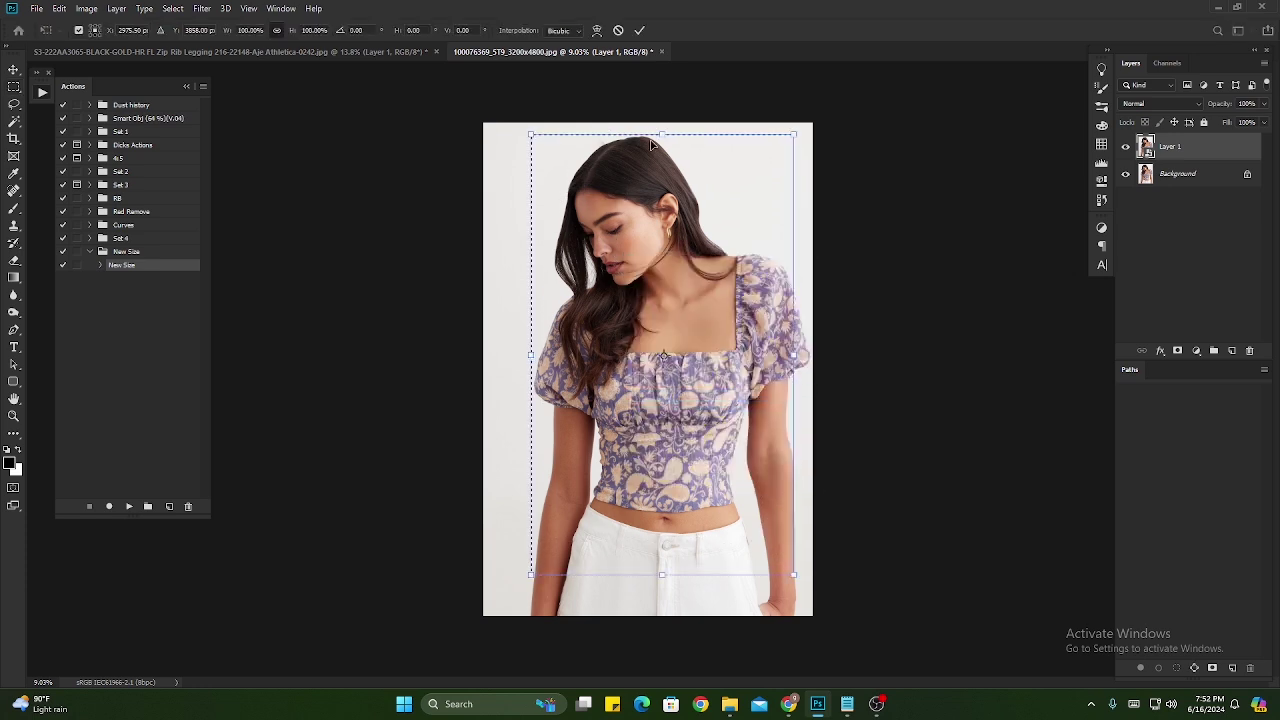
{"action": "key", "text": "Return"}
{"action": "left_click", "coordinate": [800, 218]}
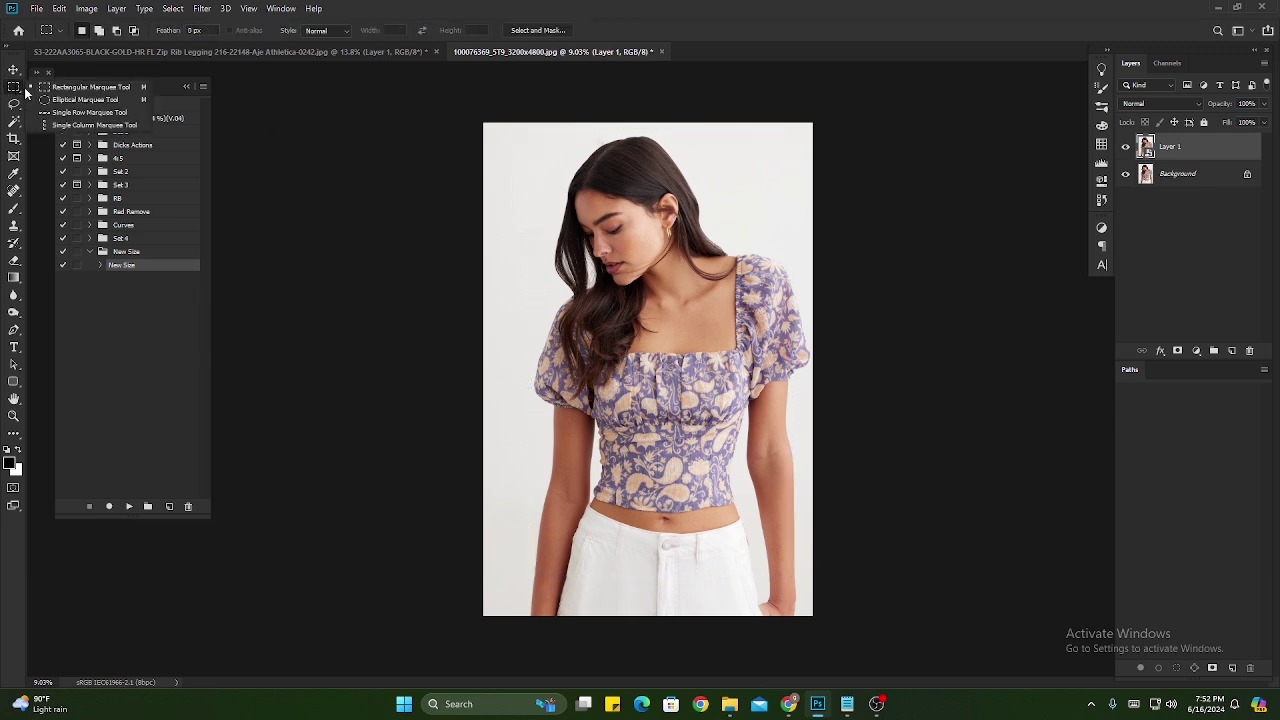
- Draw a rectangular marquee around the model and transform the selection so its upper edge meets the top of her hair
{"action": "left_click_drag", "start_coordinate": [497, 148], "coordinate": [783, 554]}
{"action": "right_click", "coordinate": [652, 306]}
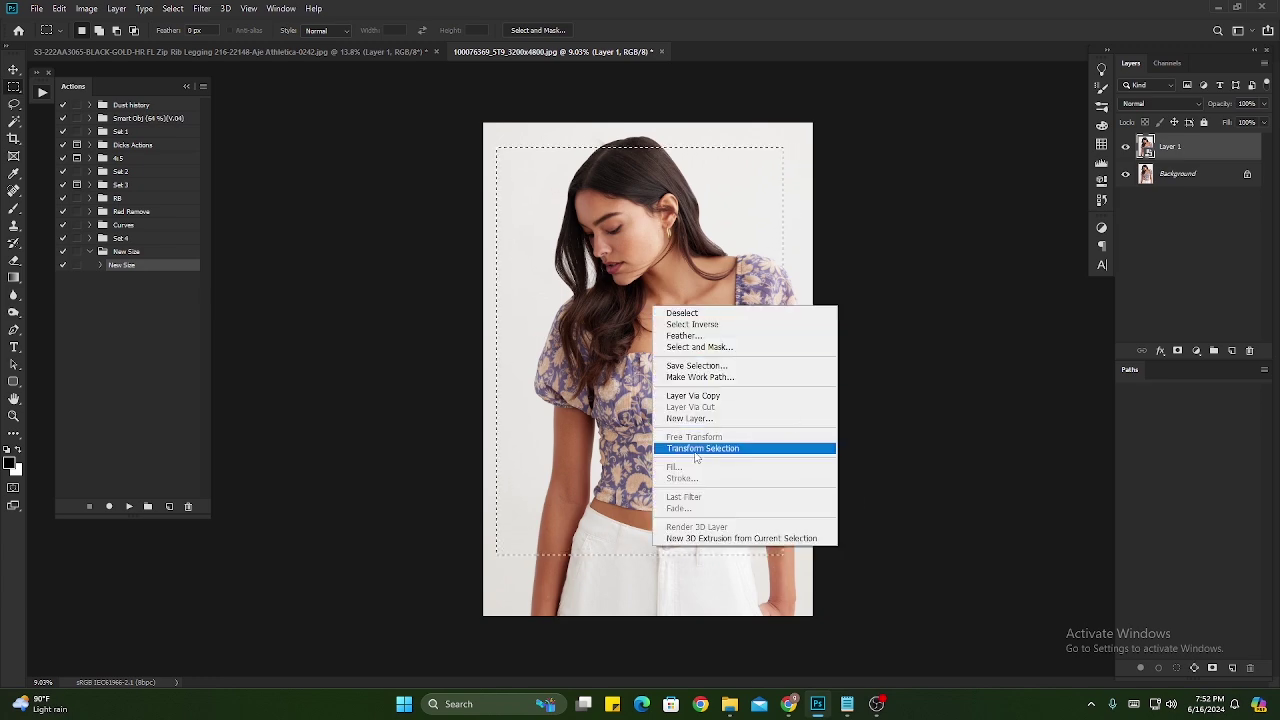
{"action": "key", "text": "ctrl+t"}
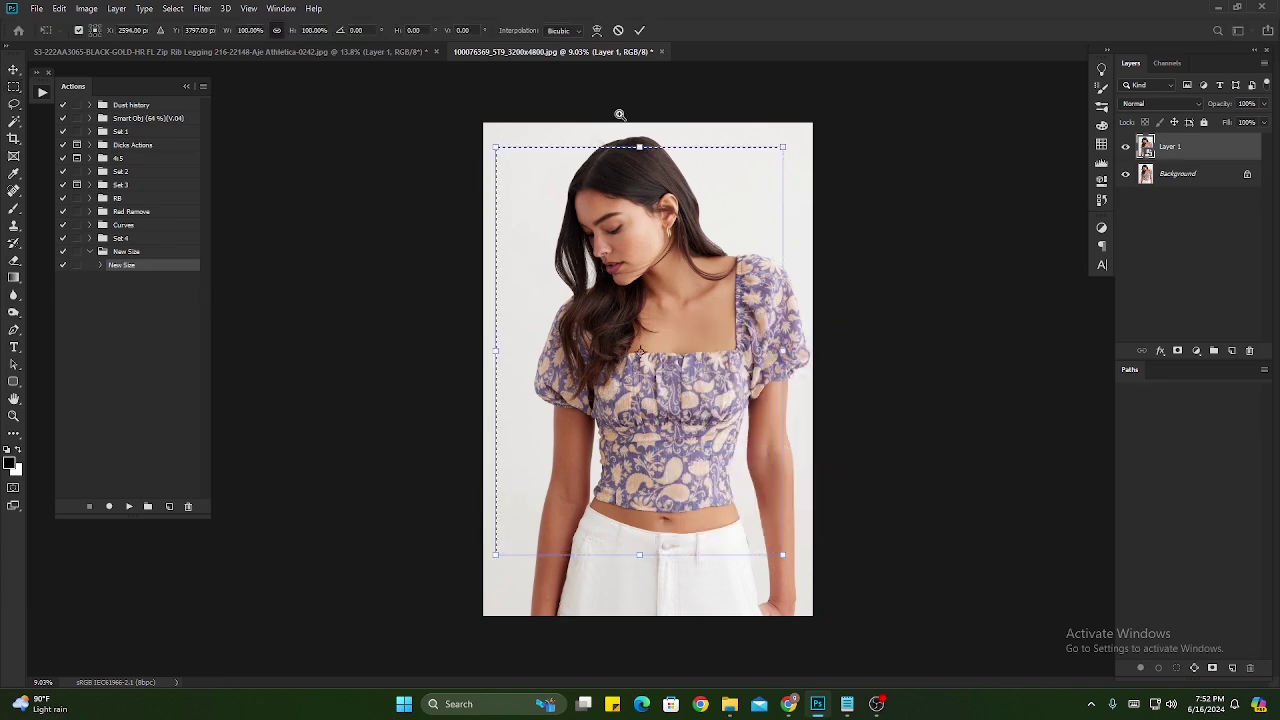
{"action": "scroll", "coordinate": [657, 148], "scroll_direction": "up", "scroll_amount": 8}
{"action": "left_click_drag", "start_coordinate": [783, 298], "coordinate": [785, 229]}
{"action": "scroll", "coordinate": [744, 469], "scroll_direction": "down", "scroll_amount": 9}
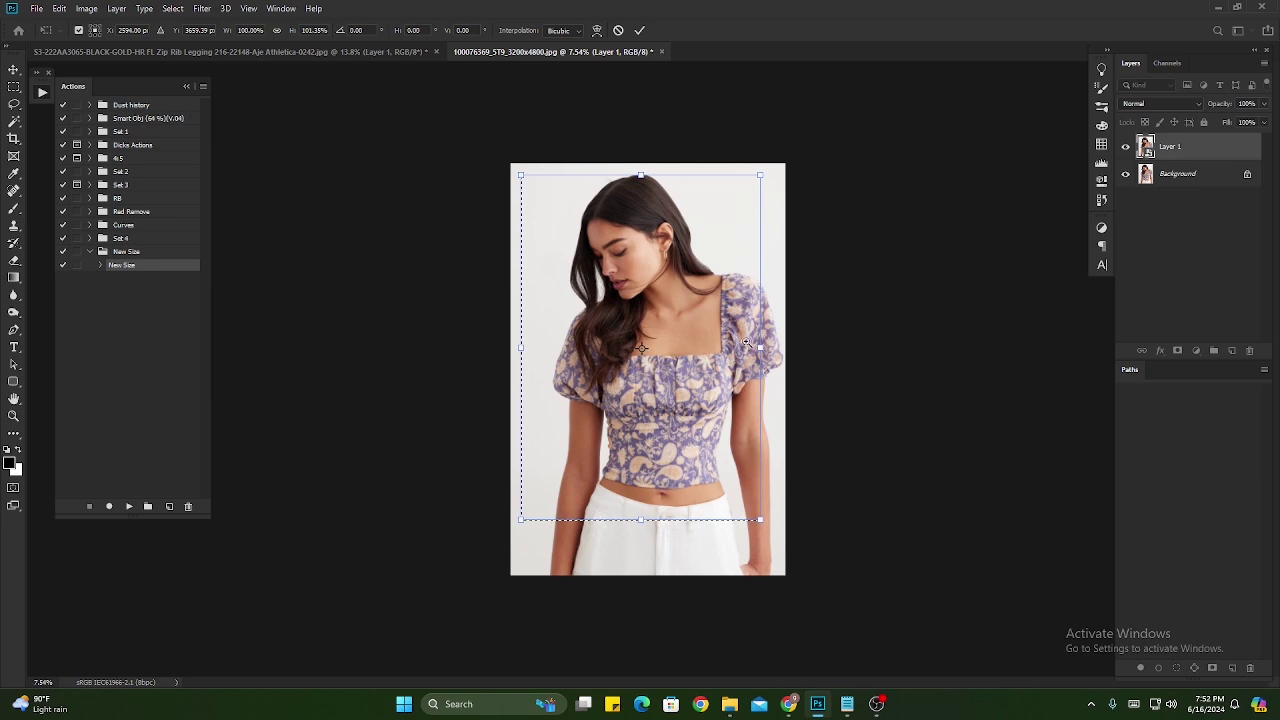
- Stretch the selection's side edges to meet the outer edges of the model's two puff sleeves
{"action": "scroll", "coordinate": [700, 380], "scroll_direction": "up", "scroll_amount": 5}
{"action": "left_click_drag", "start_coordinate": [914, 373], "coordinate": [1016, 350]}
{"action": "scroll", "coordinate": [727, 405], "scroll_direction": "left", "scroll_amount": 10}
{"action": "scroll", "coordinate": [727, 405], "scroll_direction": "right", "scroll_amount": 3}
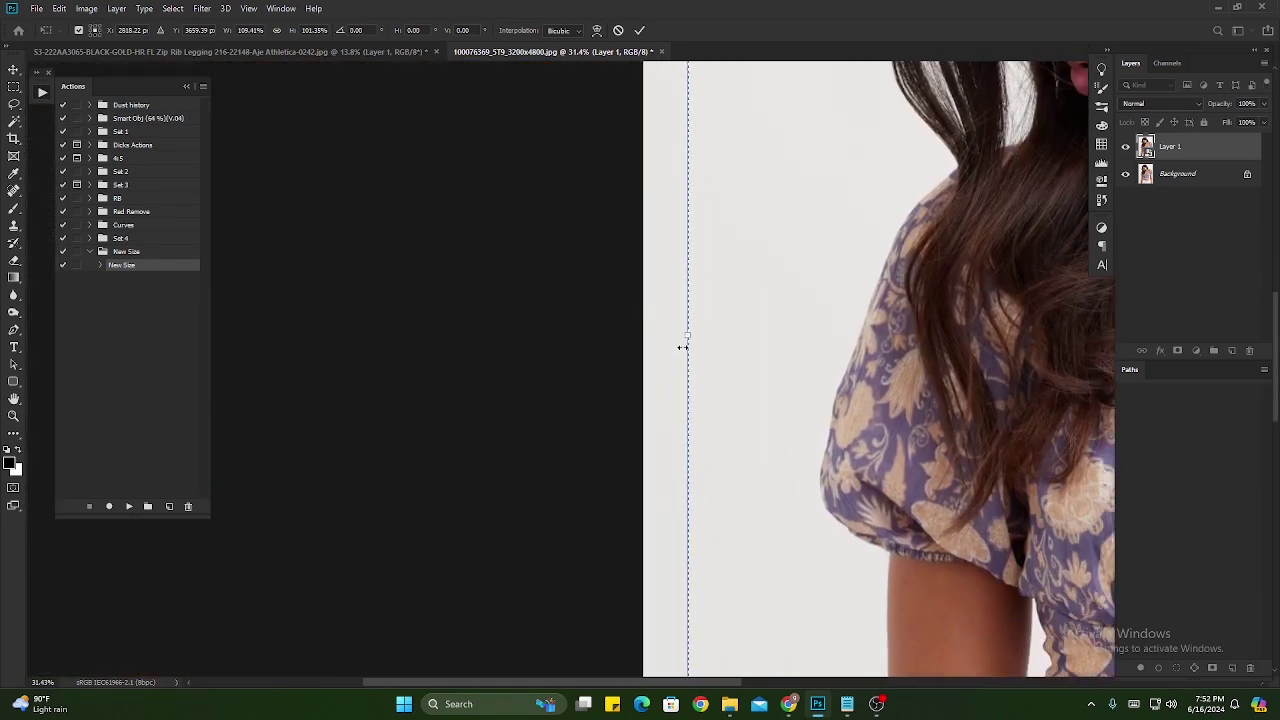
{"action": "left_click_drag", "start_coordinate": [680, 346], "coordinate": [821, 364]}
{"action": "scroll", "coordinate": [846, 114], "scroll_direction": "down", "scroll_amount": 5}
{"action": "scroll", "coordinate": [760, 280], "scroll_direction": "down", "scroll_amount": 2}
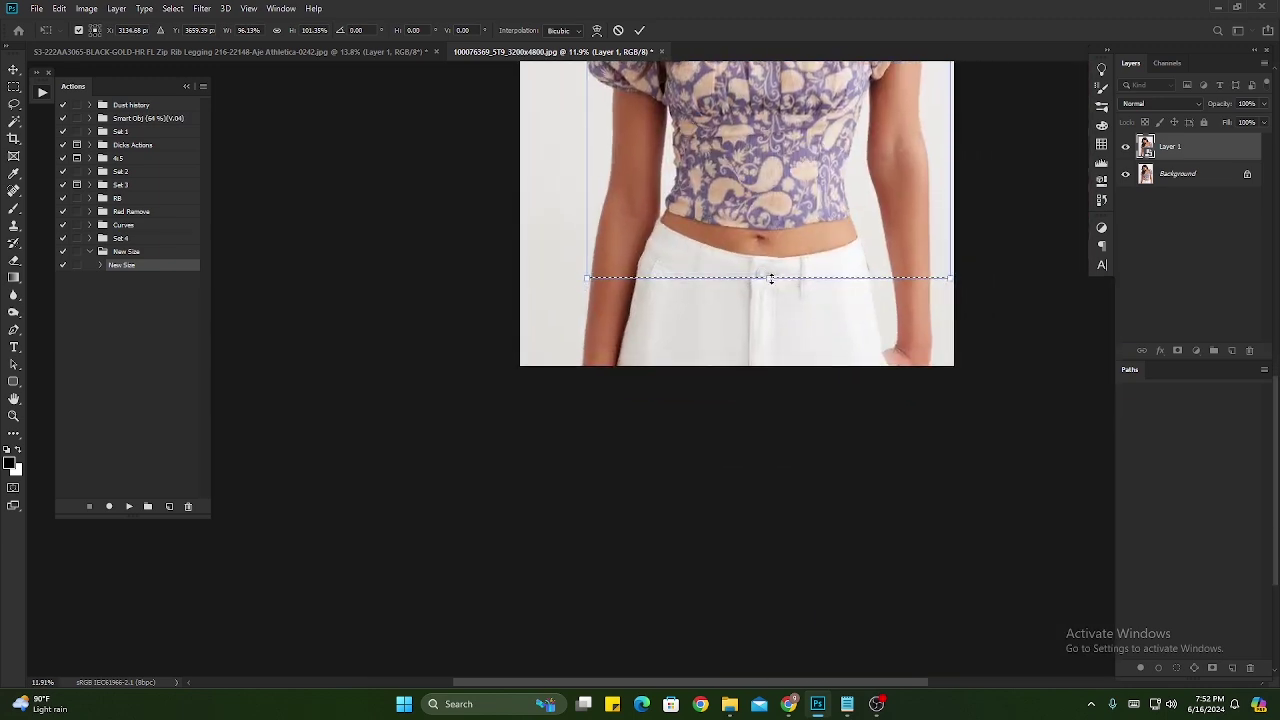
- Extend the selection's lower edge to the bottom of the photo and fine-tune its left edge beside the model's arm
{"action": "left_click_drag", "start_coordinate": [770, 279], "coordinate": [771, 366]}
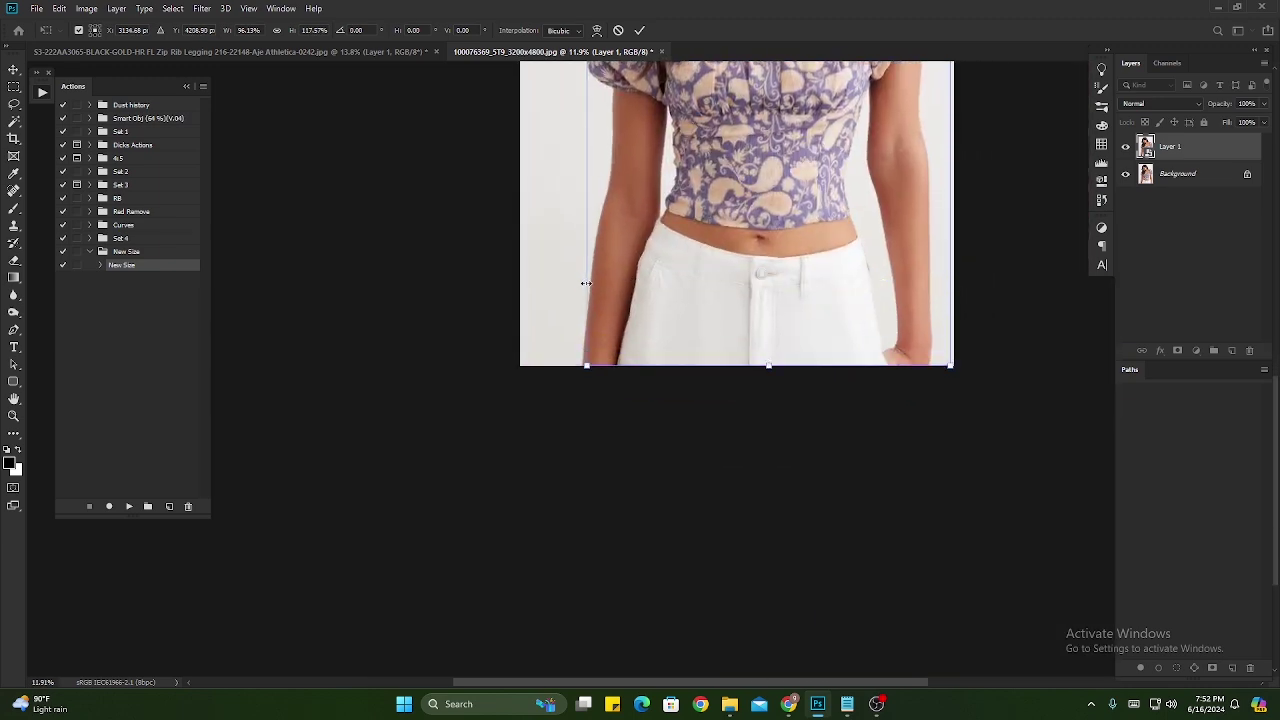
{"action": "left_click_drag", "start_coordinate": [585, 283], "coordinate": [584, 292]}
{"action": "scroll", "coordinate": [585, 300], "scroll_direction": "up", "scroll_amount": 6}
{"action": "scroll", "coordinate": [756, 331], "scroll_direction": "down", "scroll_amount": 6}
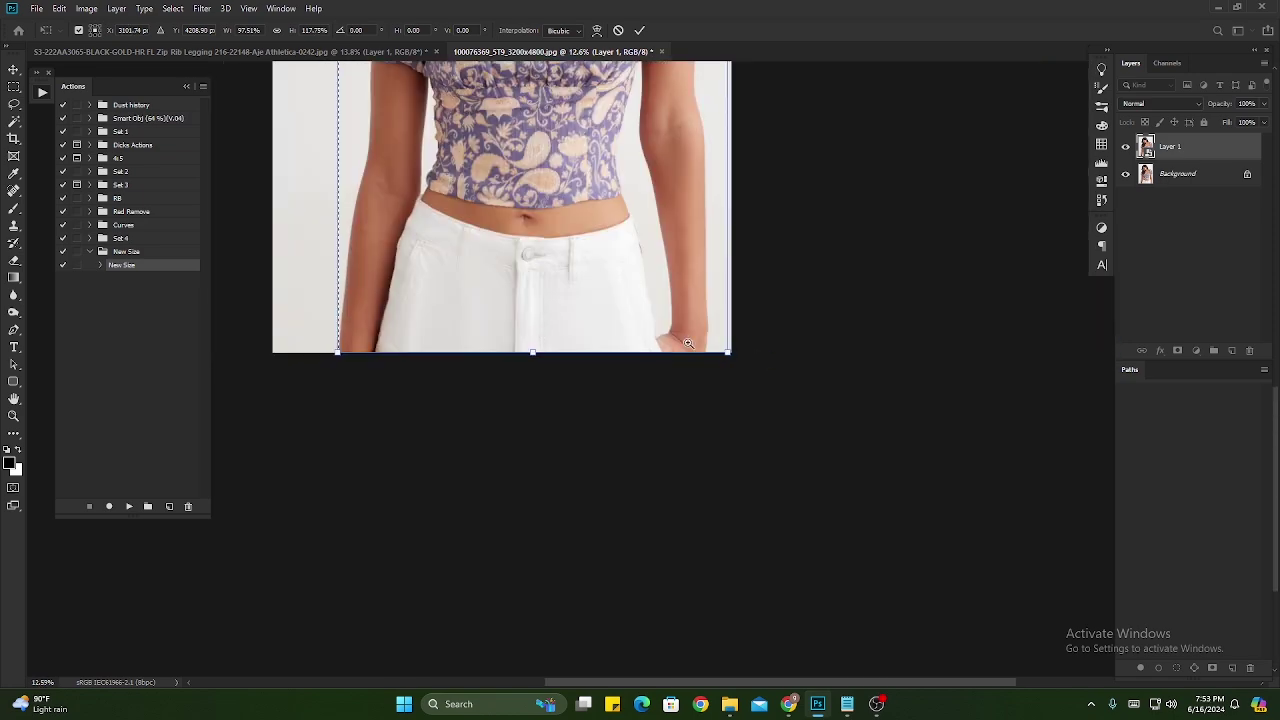
{"action": "scroll", "coordinate": [688, 343], "scroll_direction": "up", "scroll_amount": 3}
{"action": "scroll", "coordinate": [700, 341], "scroll_direction": "down", "scroll_amount": 4}
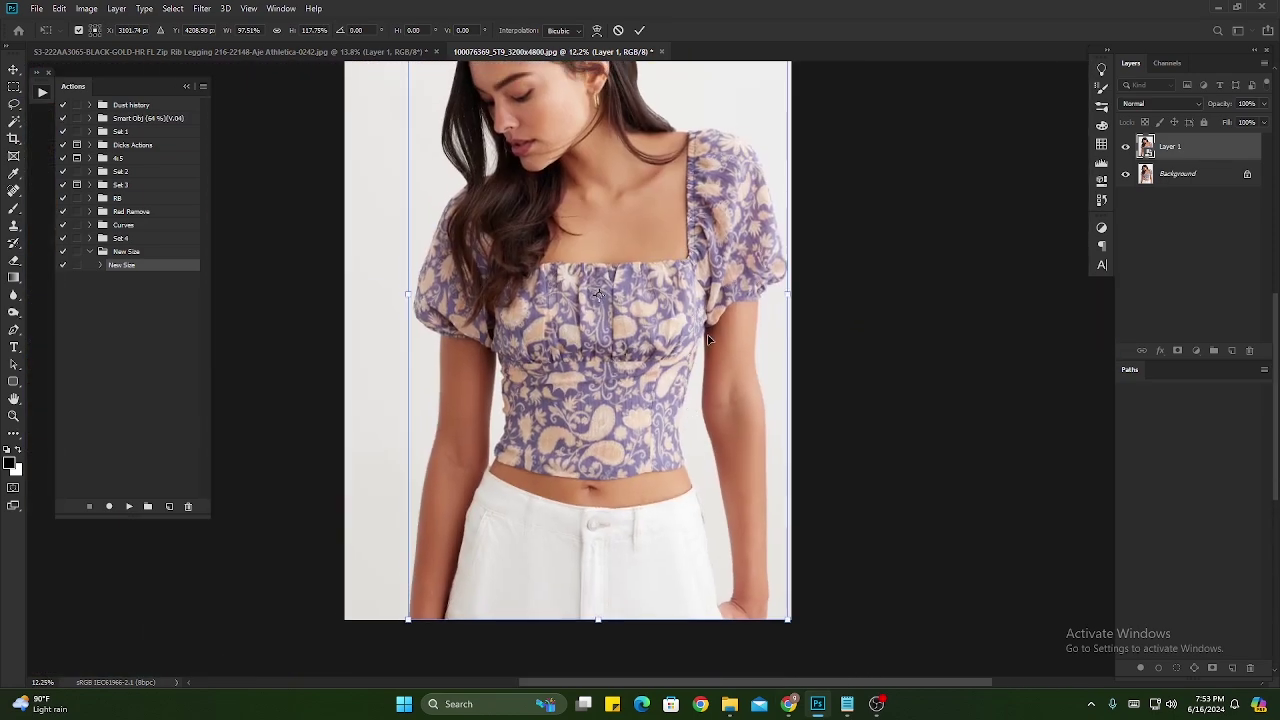
{"action": "scroll", "coordinate": [707, 340], "scroll_direction": "down", "scroll_amount": 1}
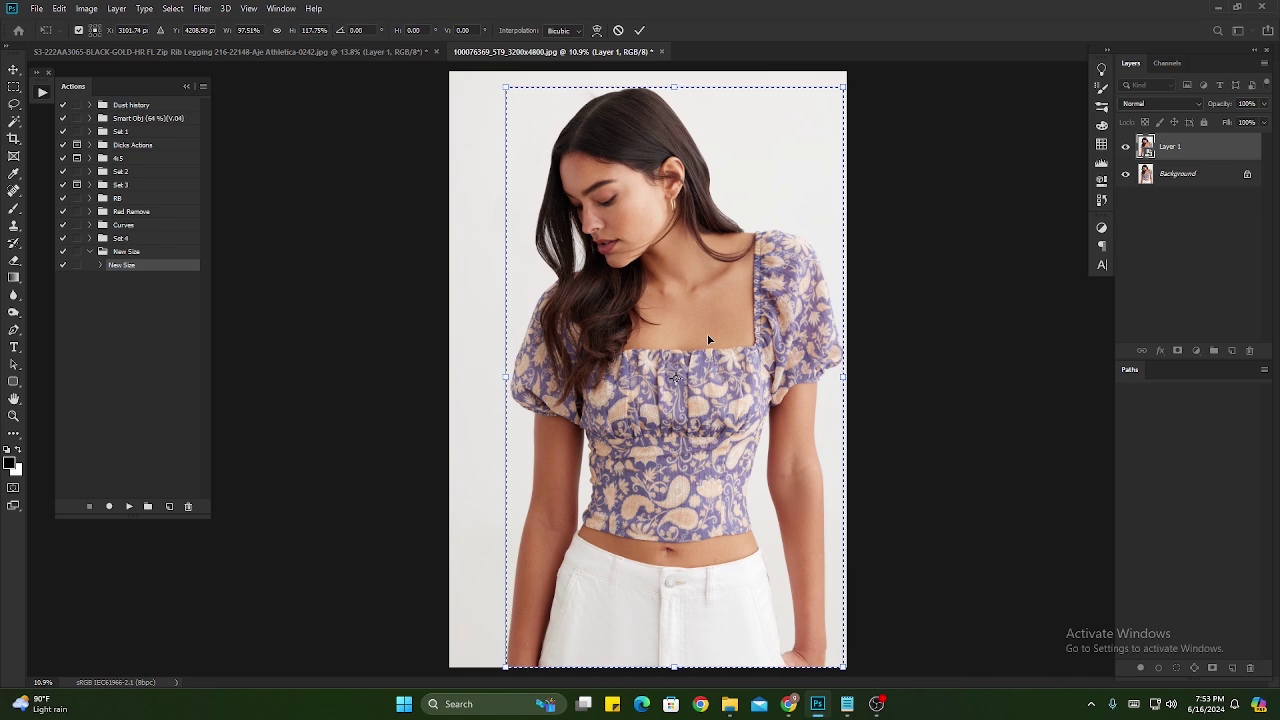
- Apply the selection transform and crop the image to the selection around the model
{"action": "key", "text": "Return"}
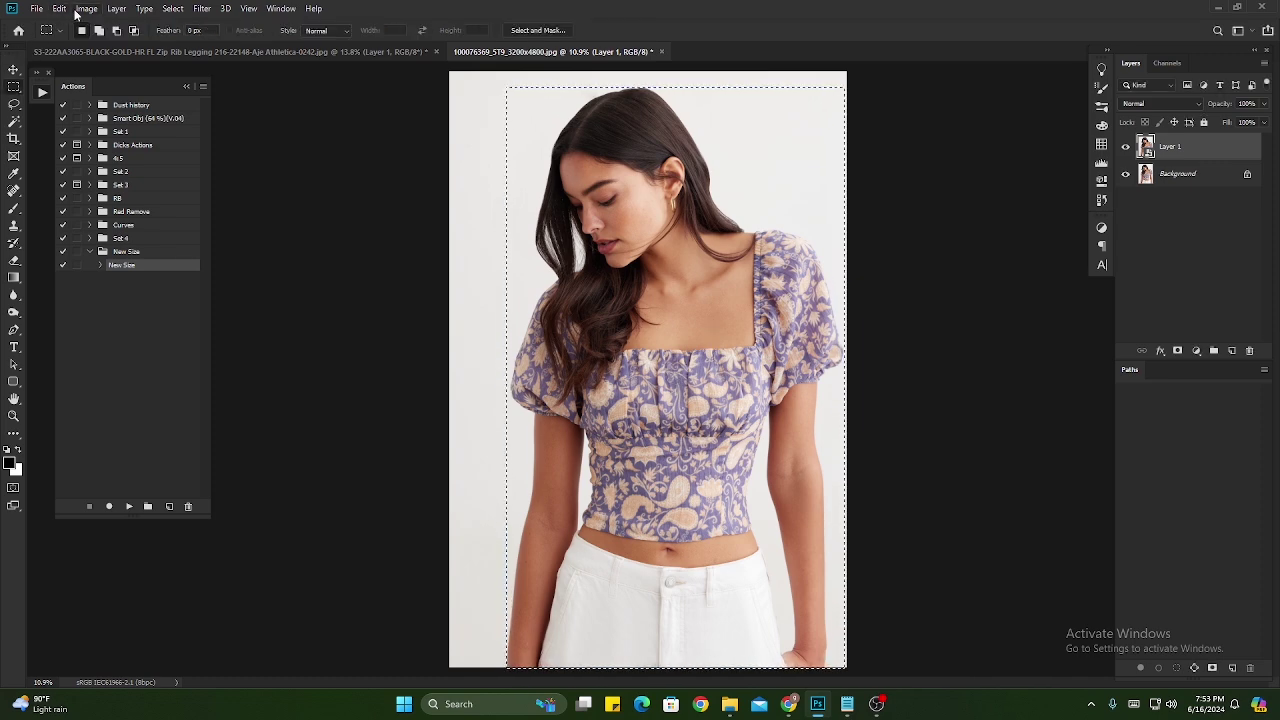
{"action": "left_click", "coordinate": [84, 9]}
{"action": "mouse_move", "coordinate": [60, 9]}
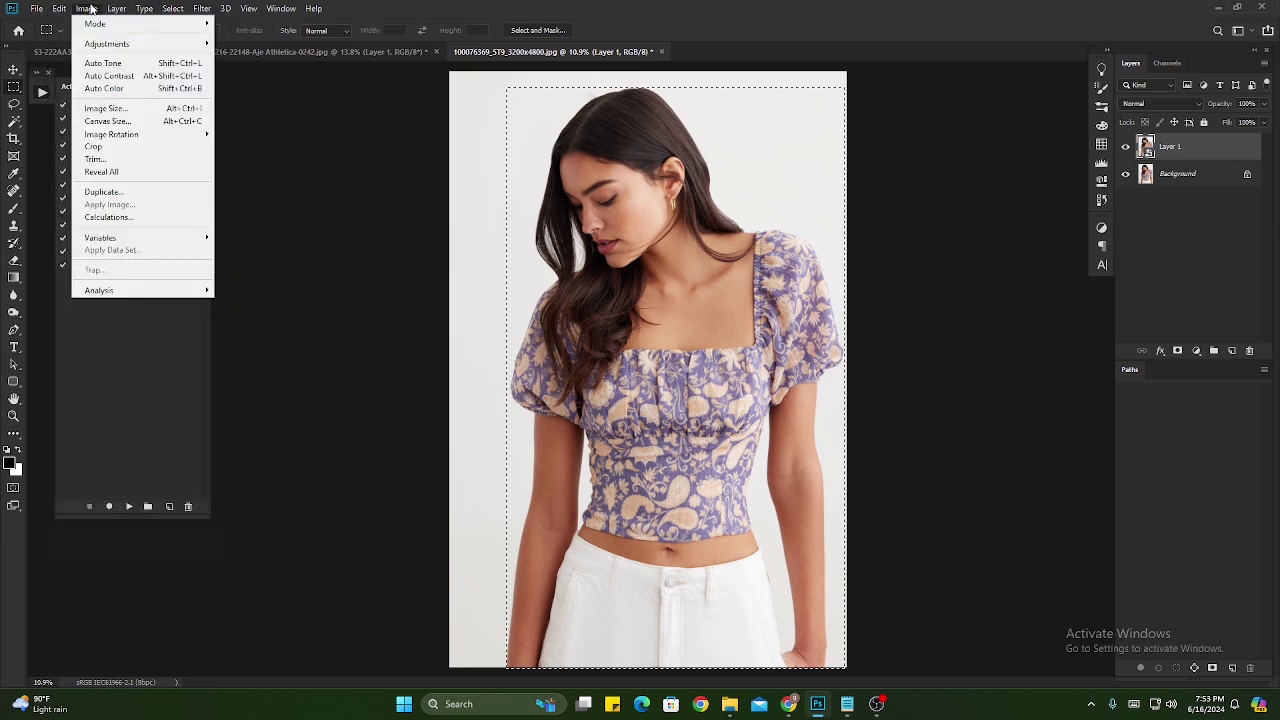
{"action": "left_click", "coordinate": [626, 208]}
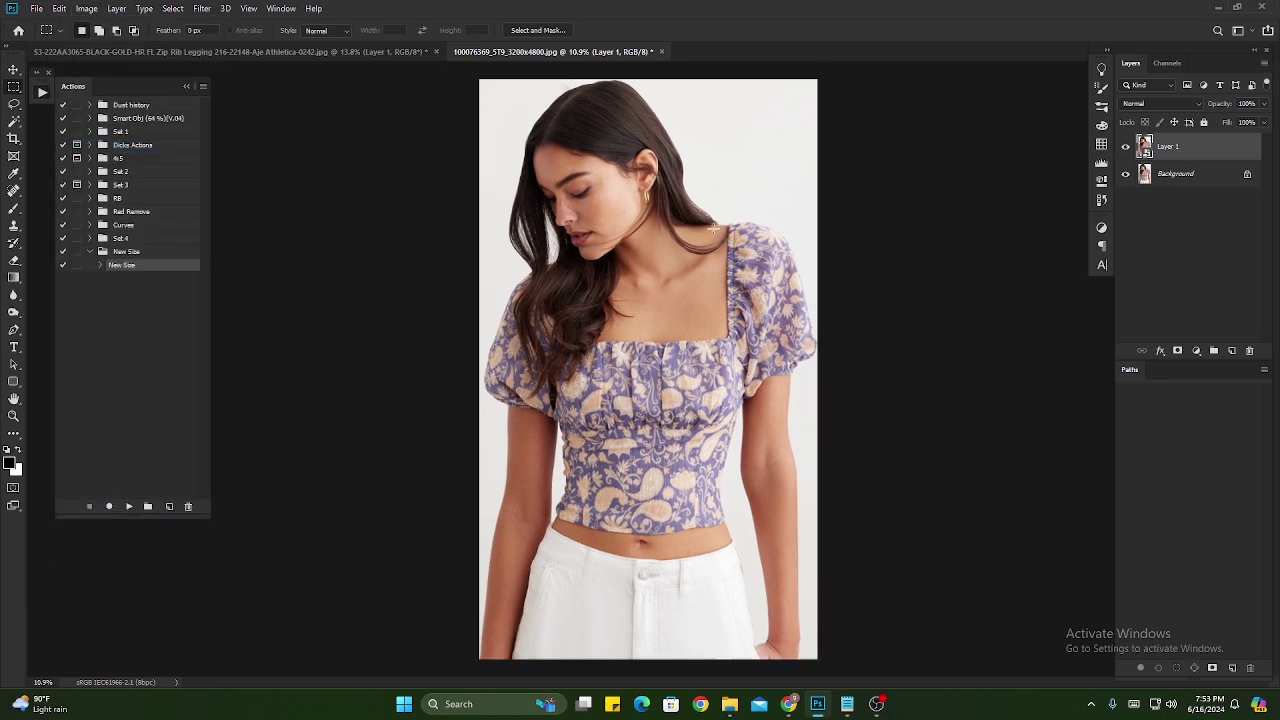
- Fit the cropped image within 3900 × 5880 pixels, checking both dimensions against the Model Resize notes in size.txt
{"action": "left_click", "coordinate": [38, 9]}
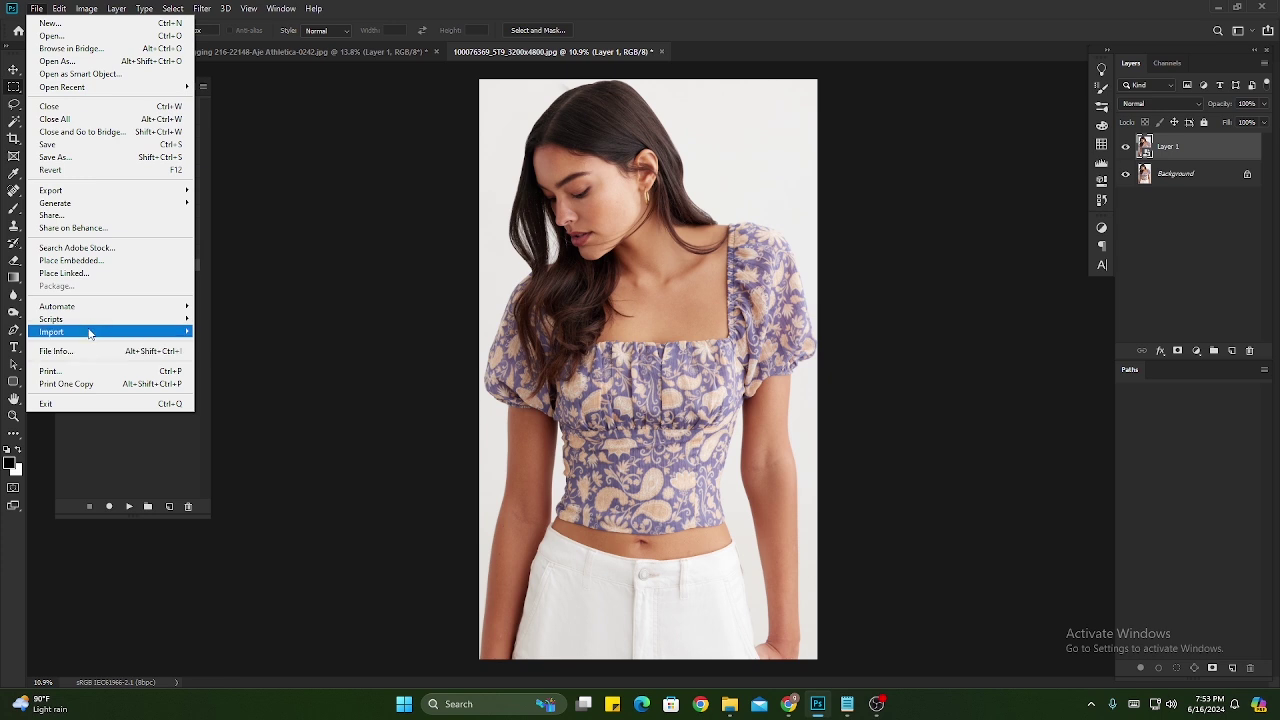
{"action": "mouse_move", "coordinate": [185, 305]}
{"action": "left_click", "coordinate": [250, 406]}
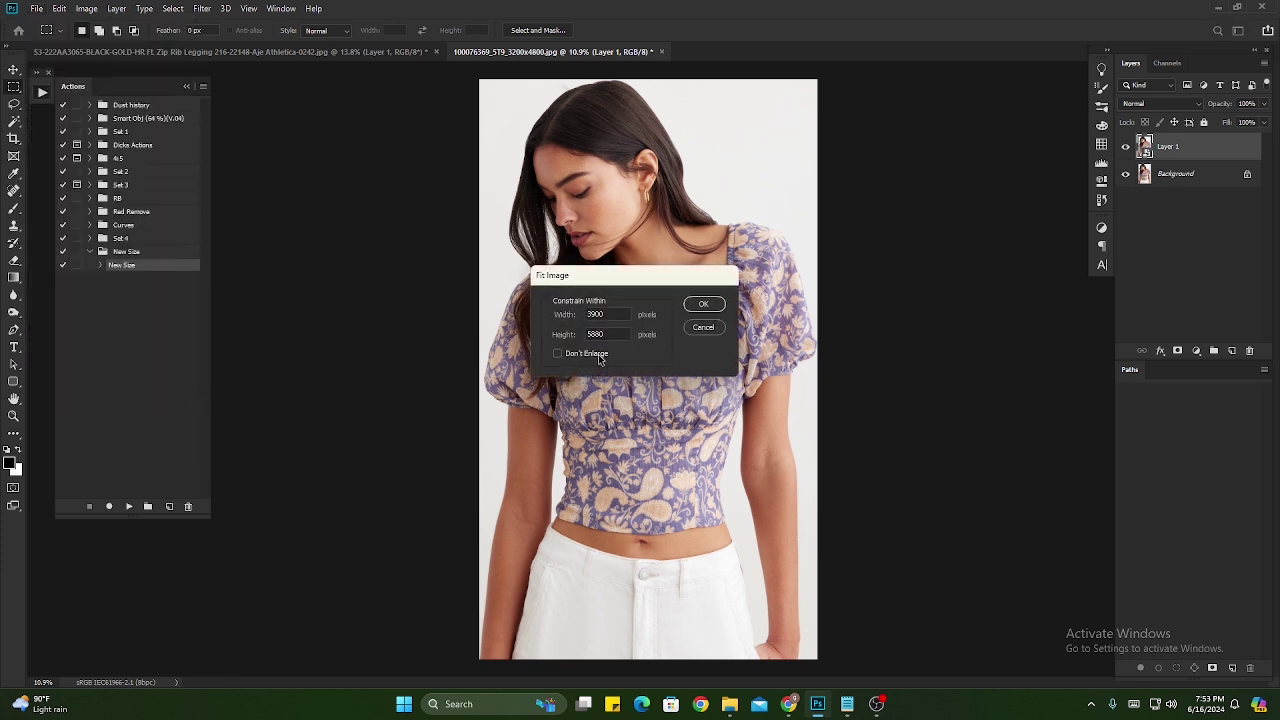
{"action": "left_click", "coordinate": [846, 706]}
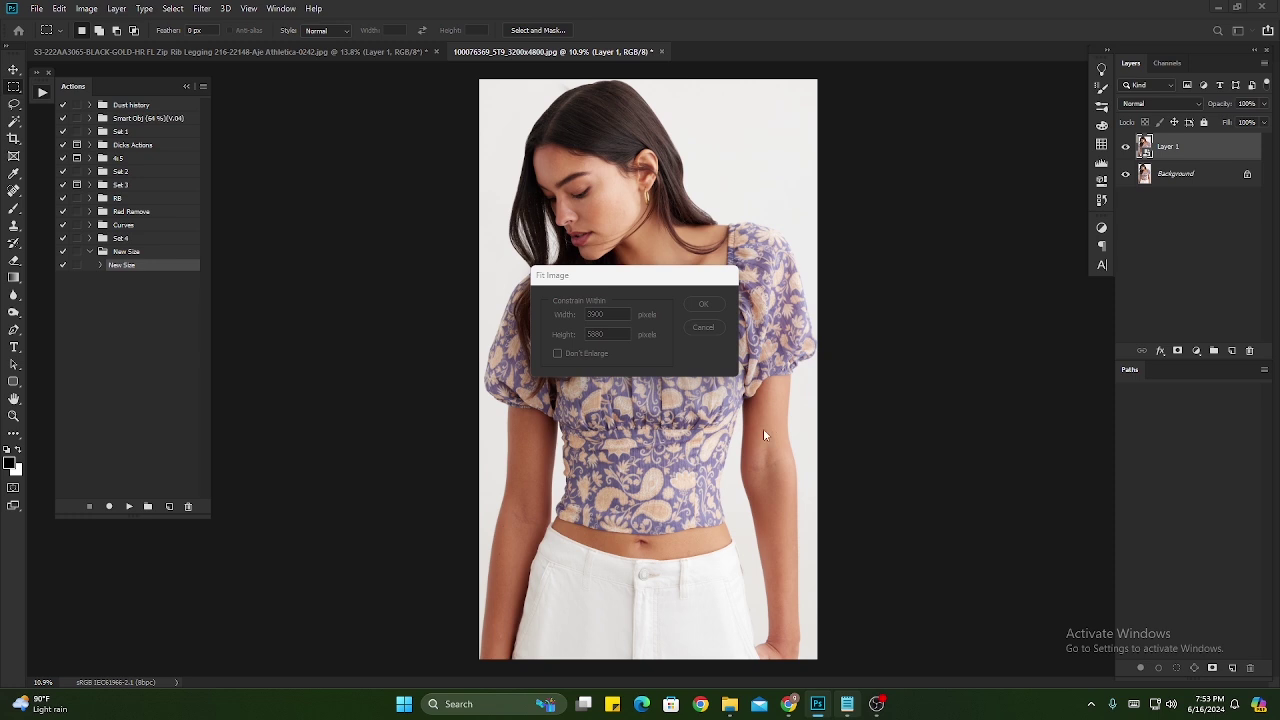
{"action": "left_click", "coordinate": [663, 485]}
{"action": "left_click", "coordinate": [857, 707]}
{"action": "left_click", "coordinate": [846, 704]}
{"action": "left_click", "coordinate": [656, 397]}
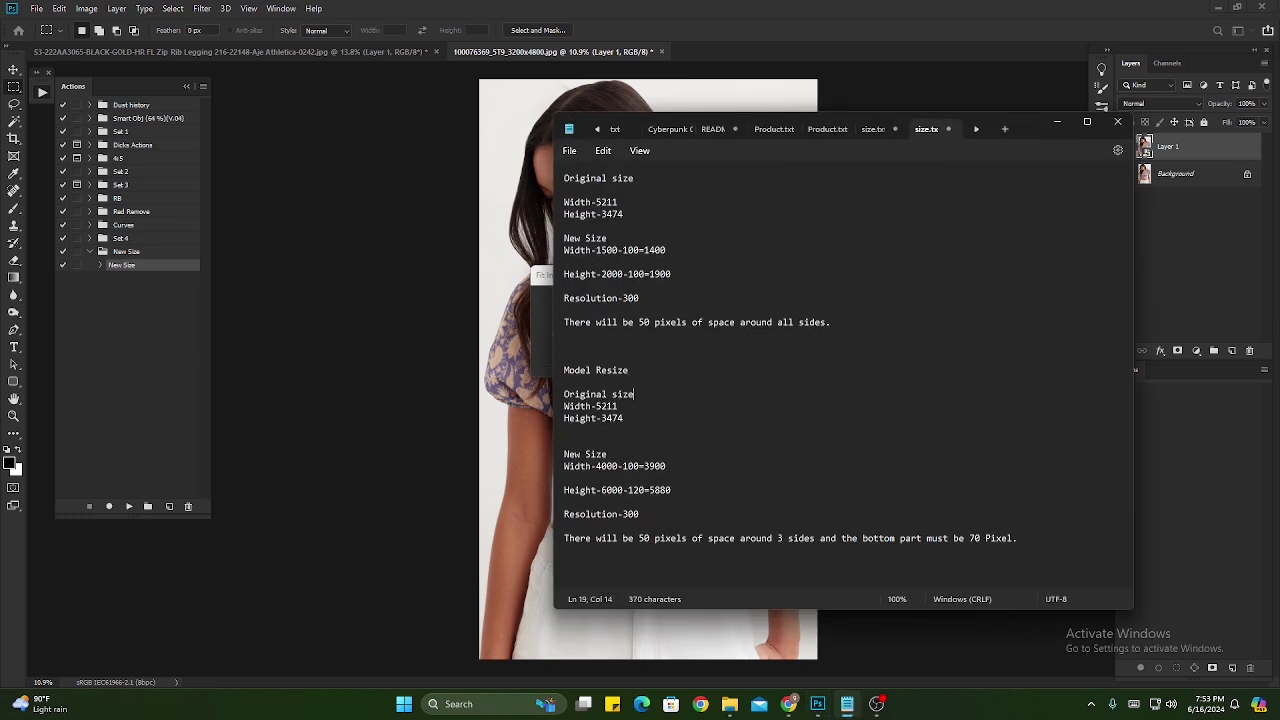
{"action": "left_click_drag", "start_coordinate": [622, 466], "coordinate": [646, 493]}
{"action": "left_click", "coordinate": [673, 490]}
{"action": "left_click", "coordinate": [1056, 122]}
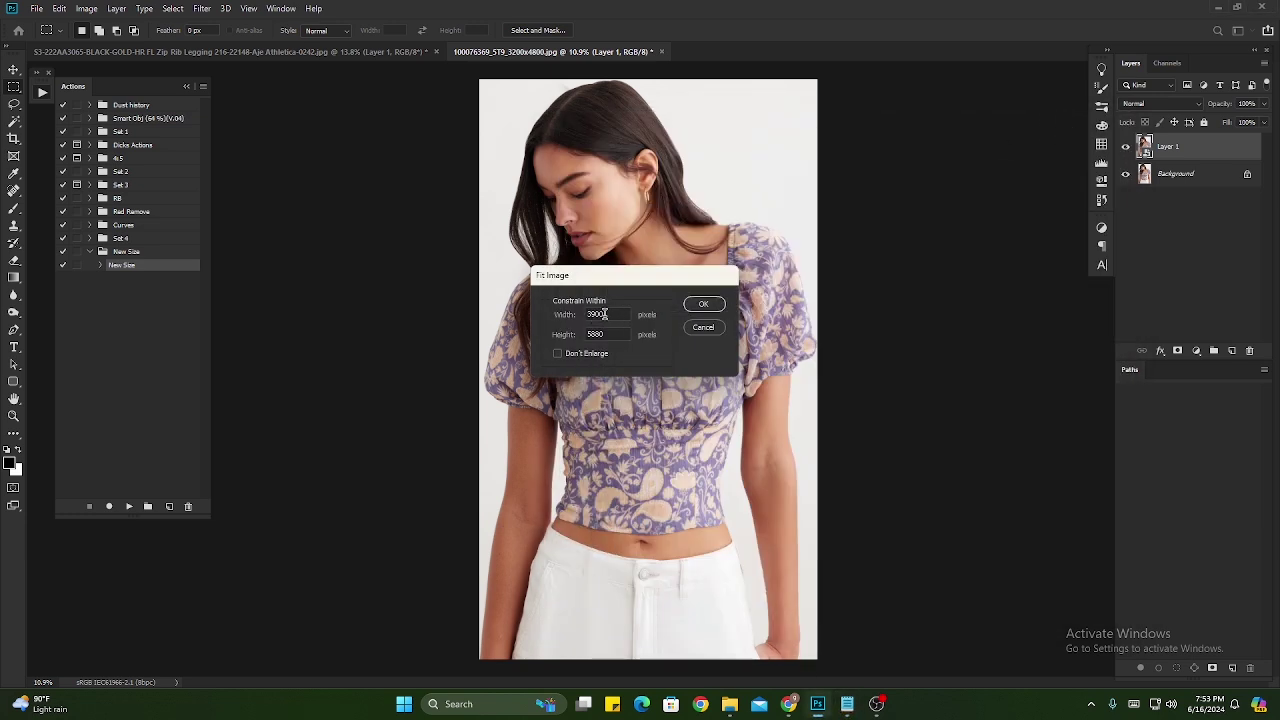
{"action": "left_click", "coordinate": [717, 300]}
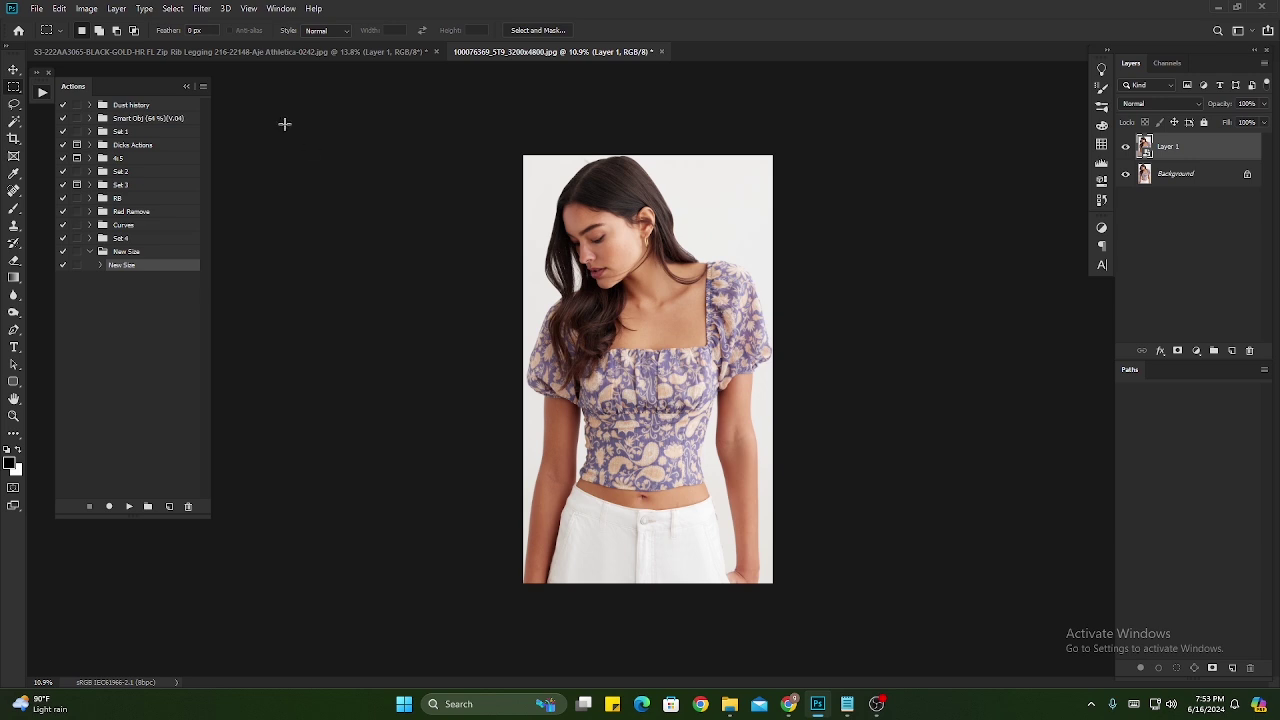
- Create a guide layout with guides along all four edges of the fitted image
{"action": "left_click", "coordinate": [249, 9]}
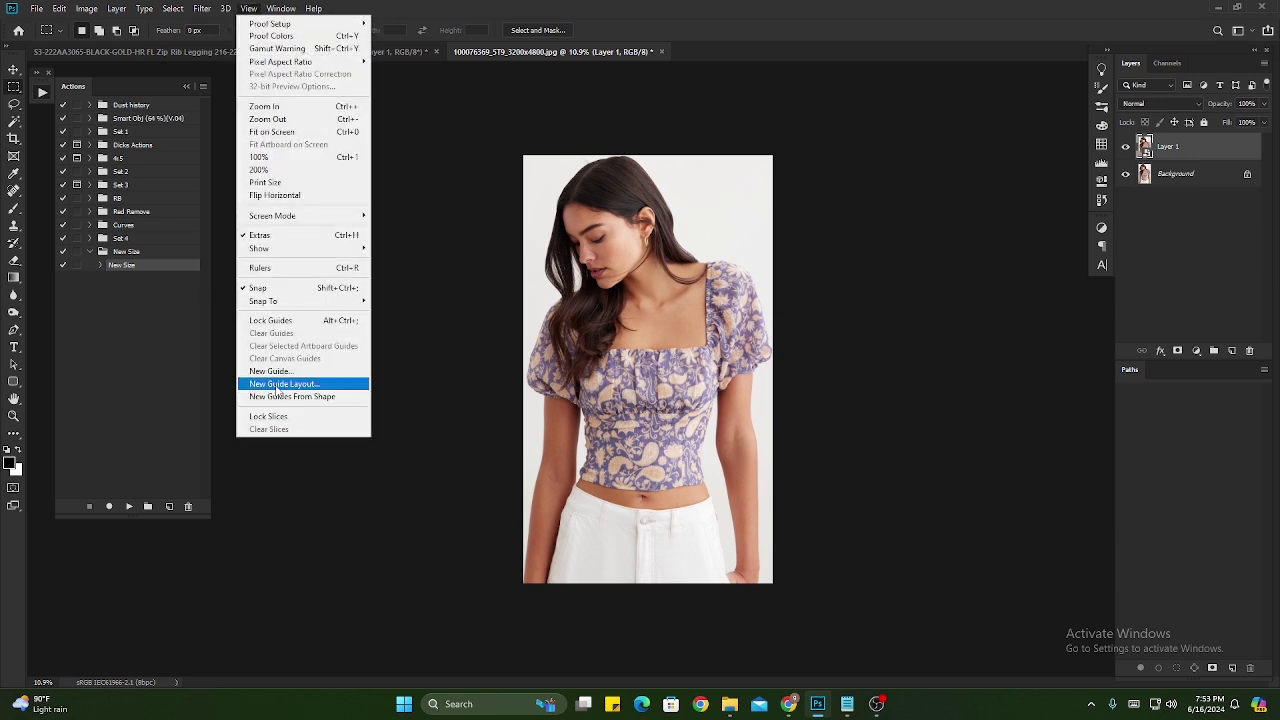
{"action": "left_click", "coordinate": [277, 386]}
{"action": "left_click", "coordinate": [1006, 240]}
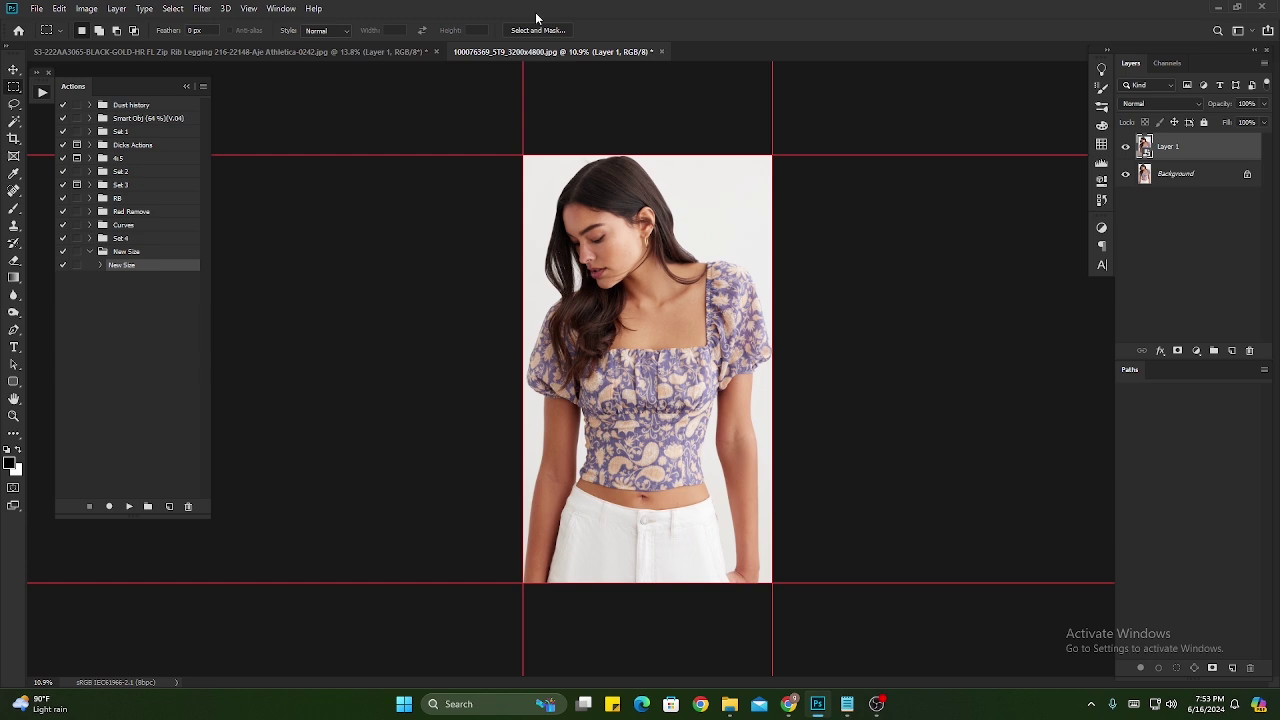
- Extend the canvas by 70 pixels below the photo, using a relative height anchored at top centre and checking the margin notes
{"action": "left_click", "coordinate": [86, 8]}
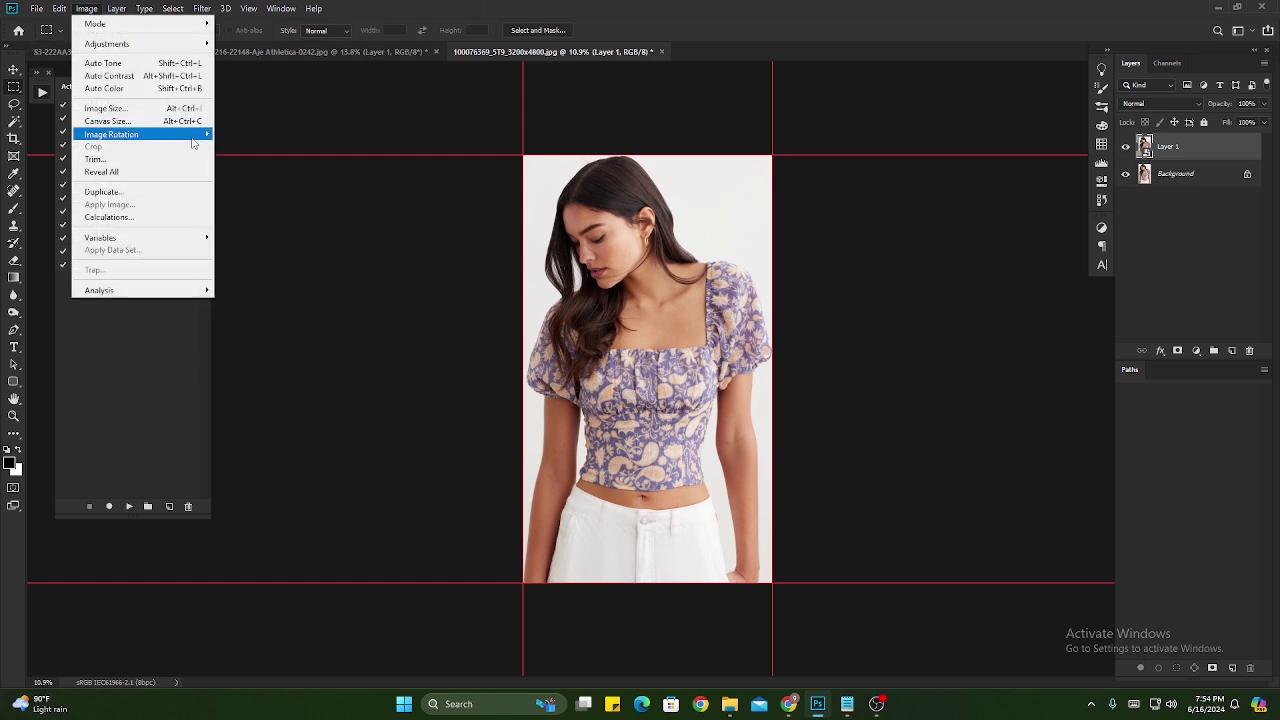
{"action": "left_click", "coordinate": [190, 121]}
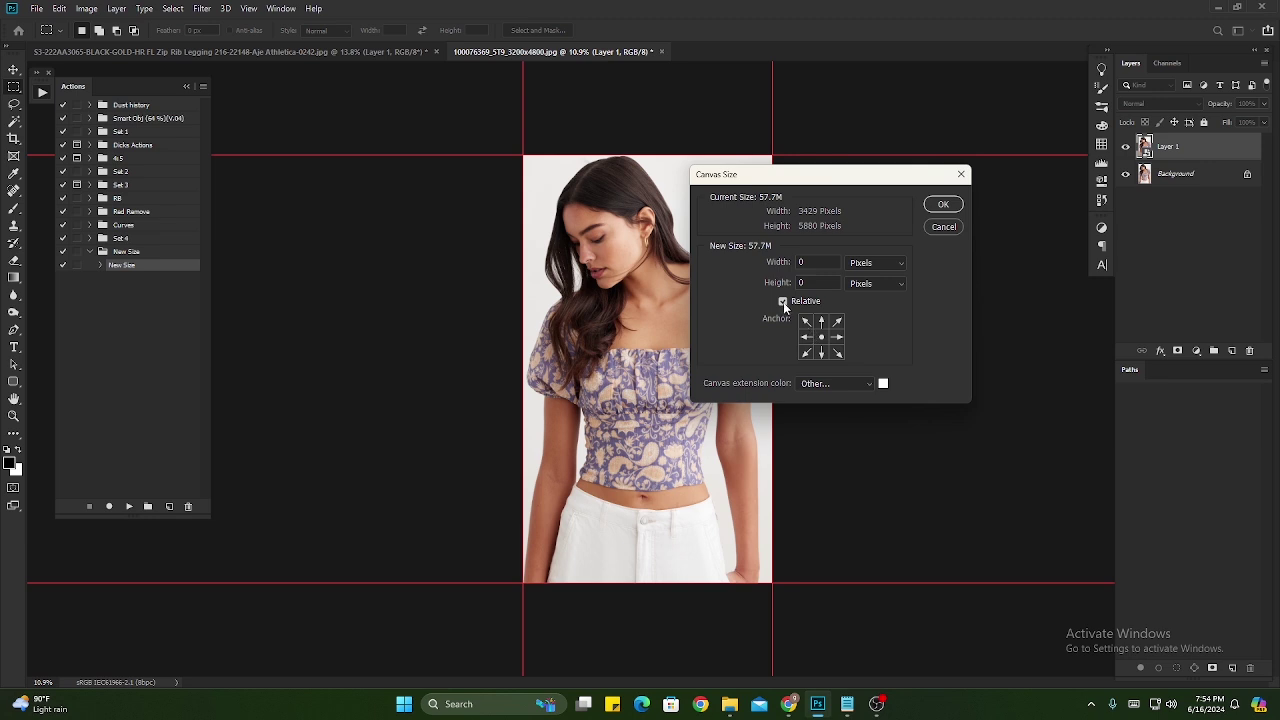
{"action": "double_click", "coordinate": [817, 283]}
{"action": "type", "text": "70"}
{"action": "left_click", "coordinate": [847, 704]}
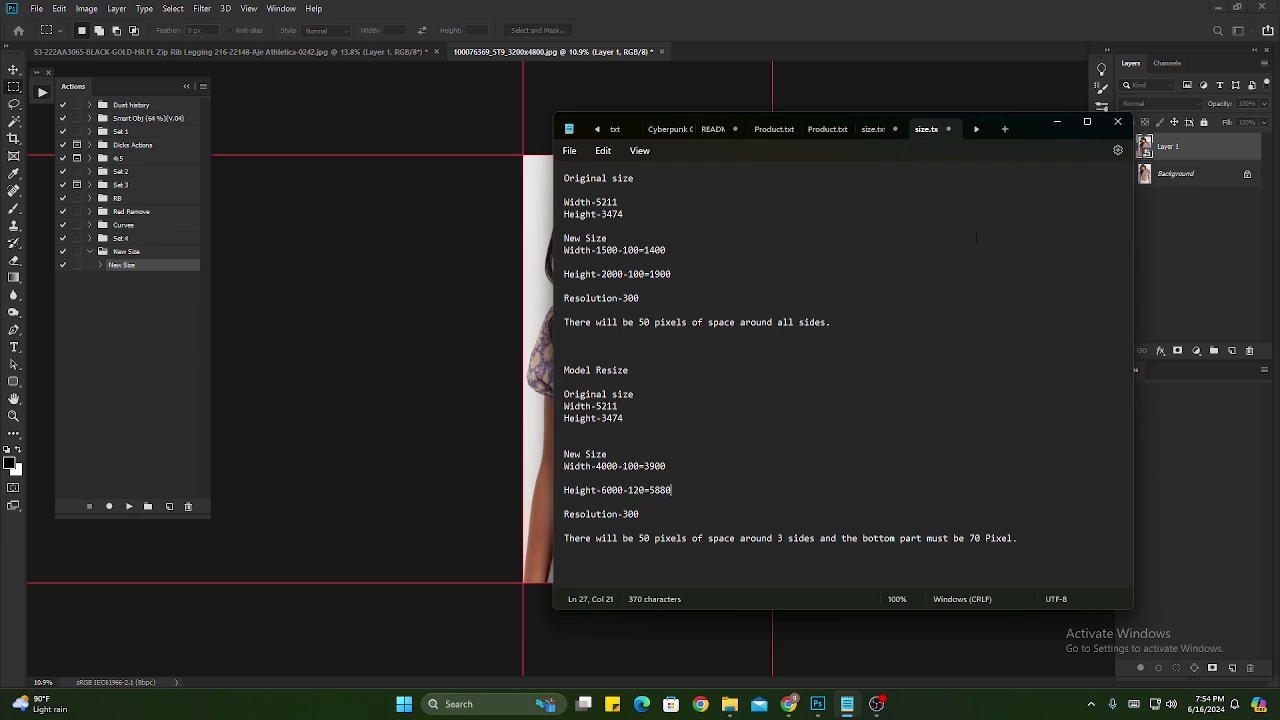
{"action": "left_click", "coordinate": [1057, 122]}
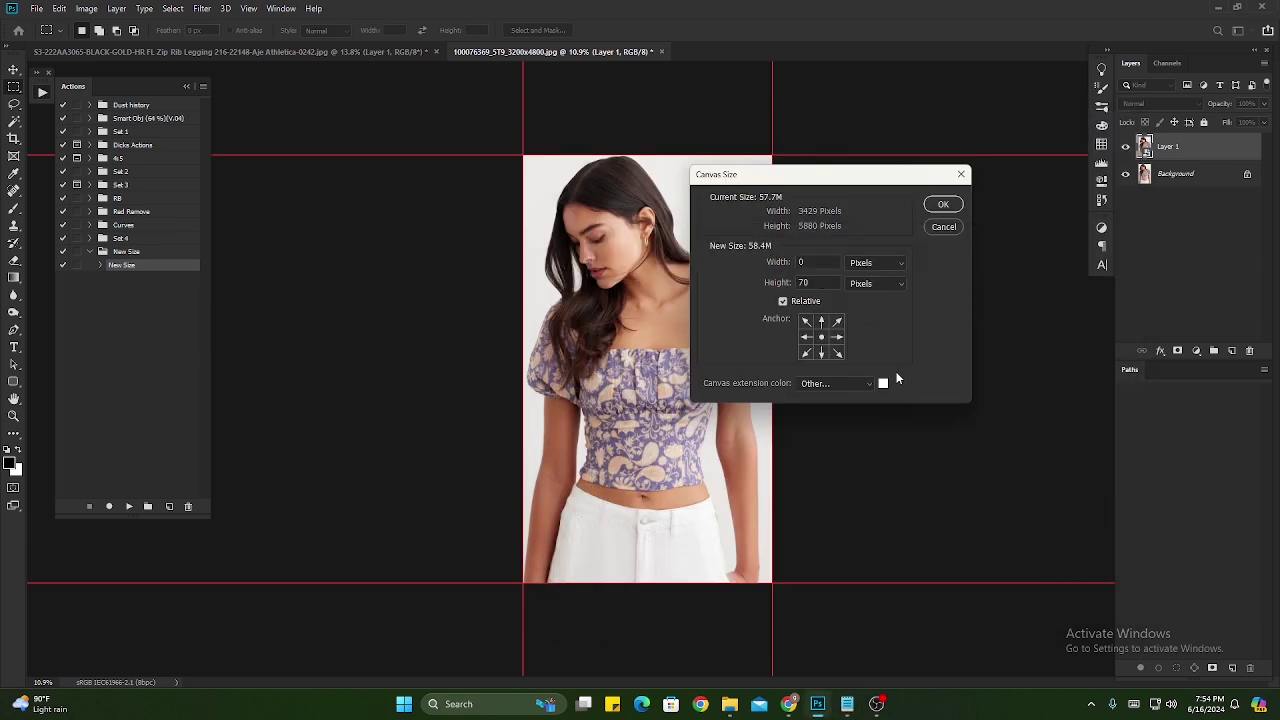
{"action": "left_click", "coordinate": [822, 322]}
{"action": "left_click", "coordinate": [943, 204]}
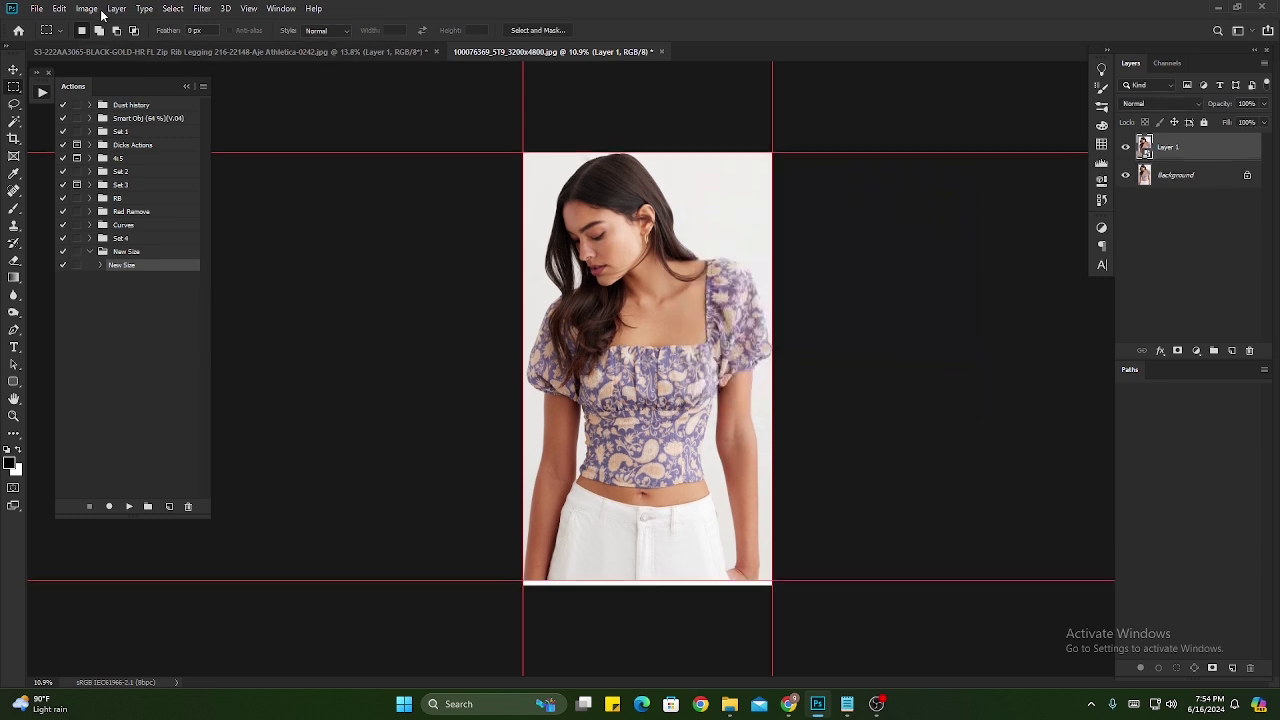
- Extend the canvas by 50 pixels above the photo, using a relative height anchored at bottom centre
{"action": "left_click", "coordinate": [99, 9]}
{"action": "left_click", "coordinate": [114, 119]}
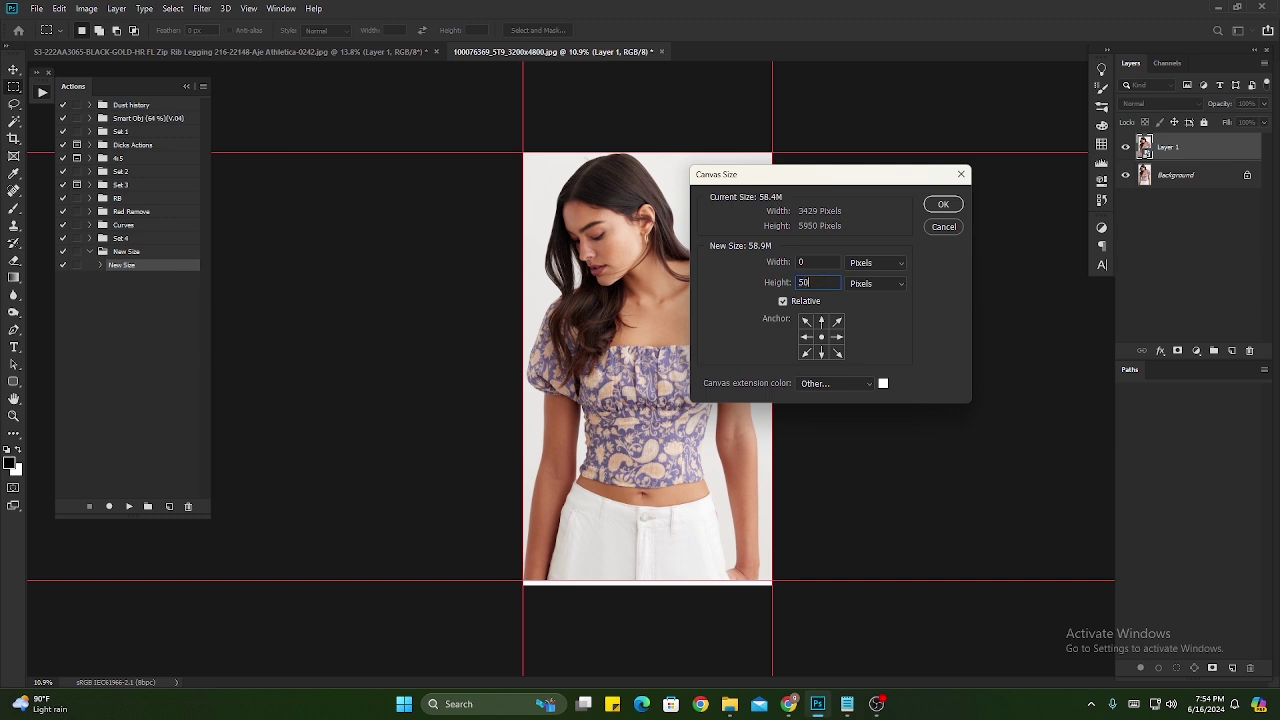
{"action": "left_click", "coordinate": [822, 353]}
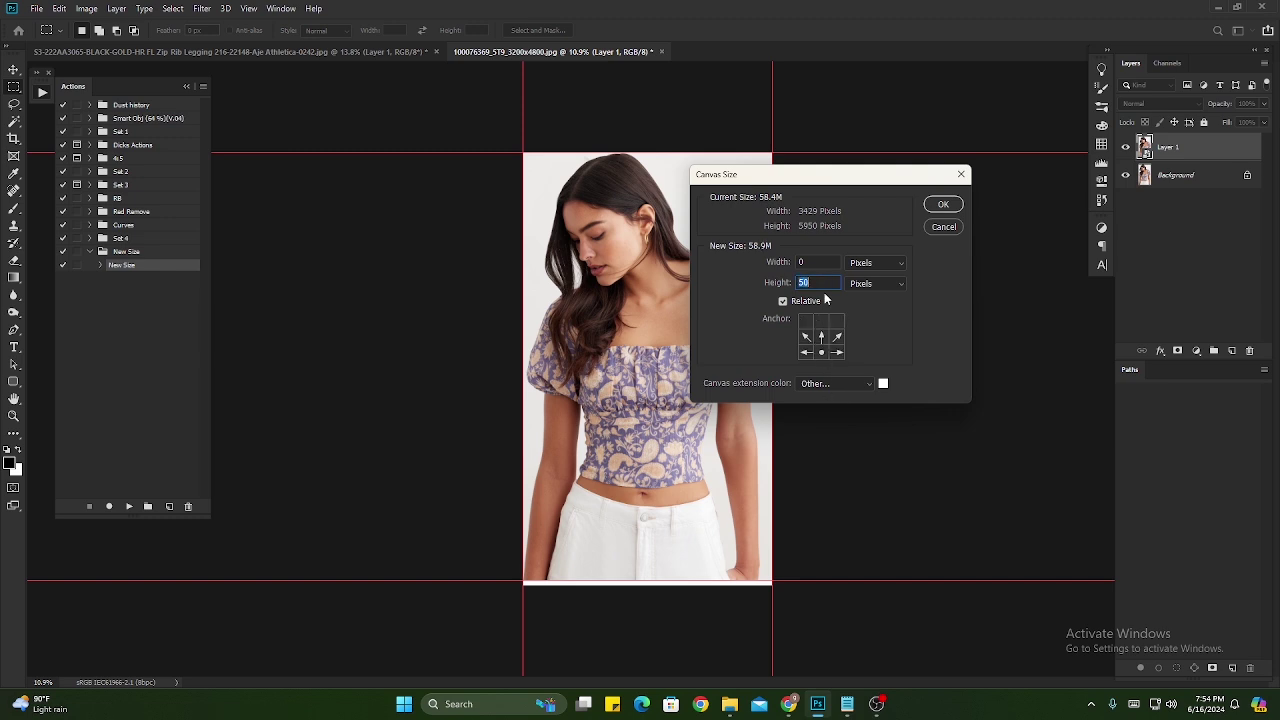
{"action": "left_click", "coordinate": [943, 204]}
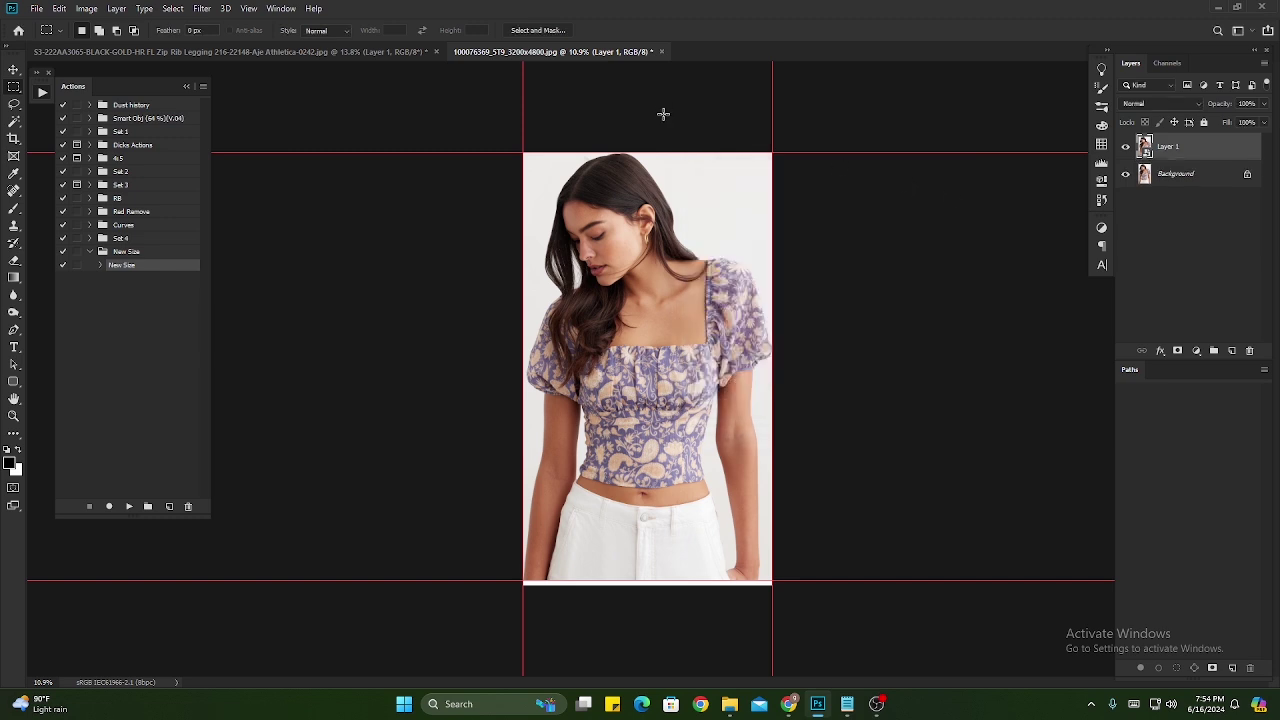
- Widen the canvas by a relative 100 pixels from the centre anchor, adding 50 pixels on each side
{"action": "left_click", "coordinate": [90, 8]}
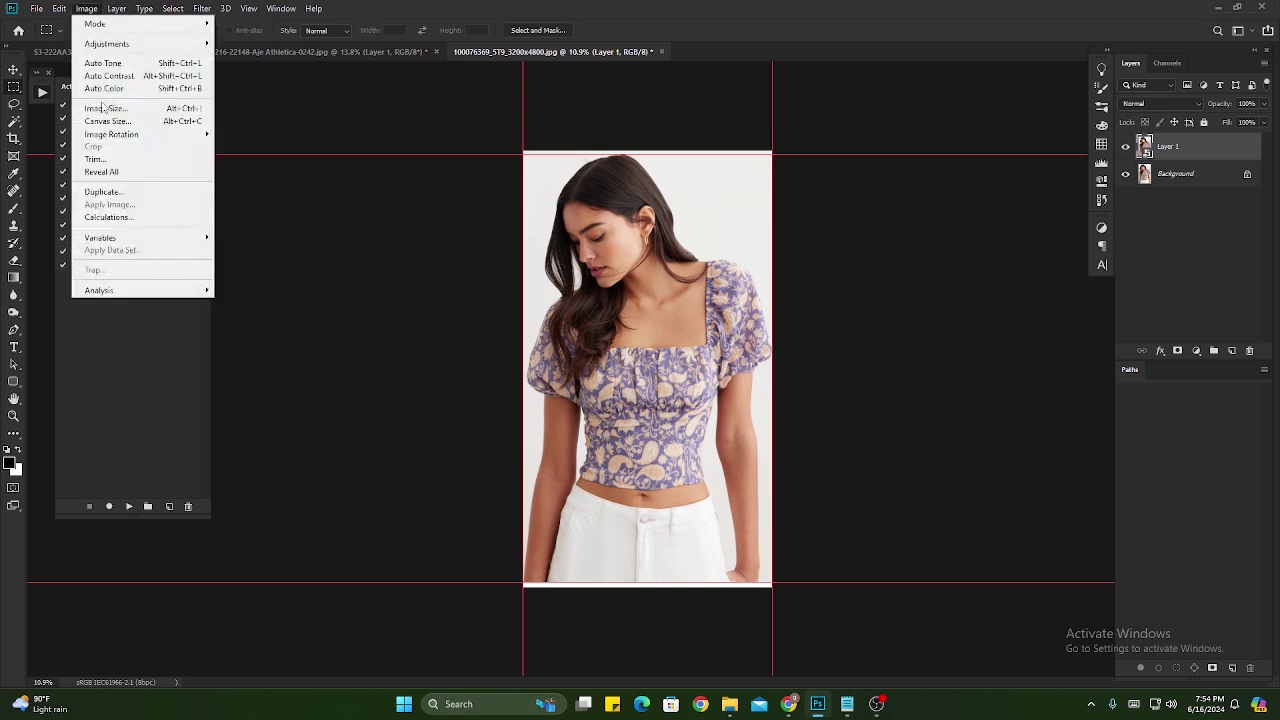
{"action": "left_click", "coordinate": [114, 119]}
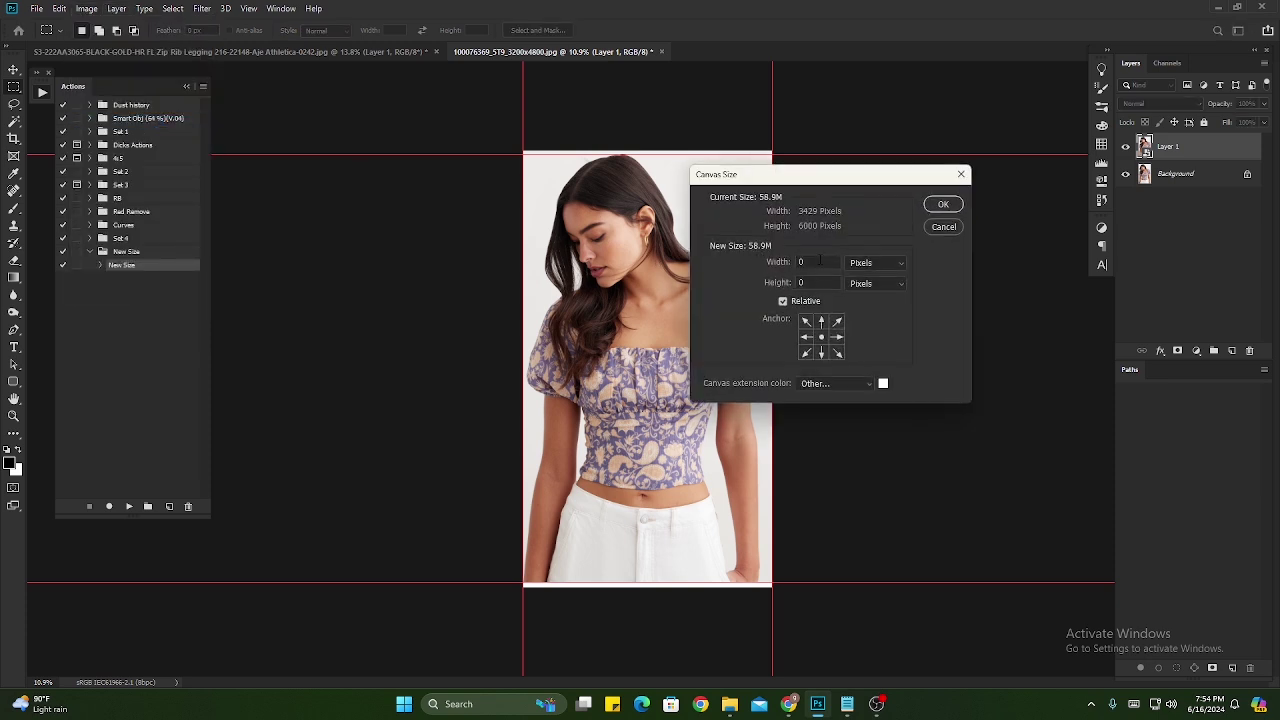
{"action": "double_click", "coordinate": [807, 264]}
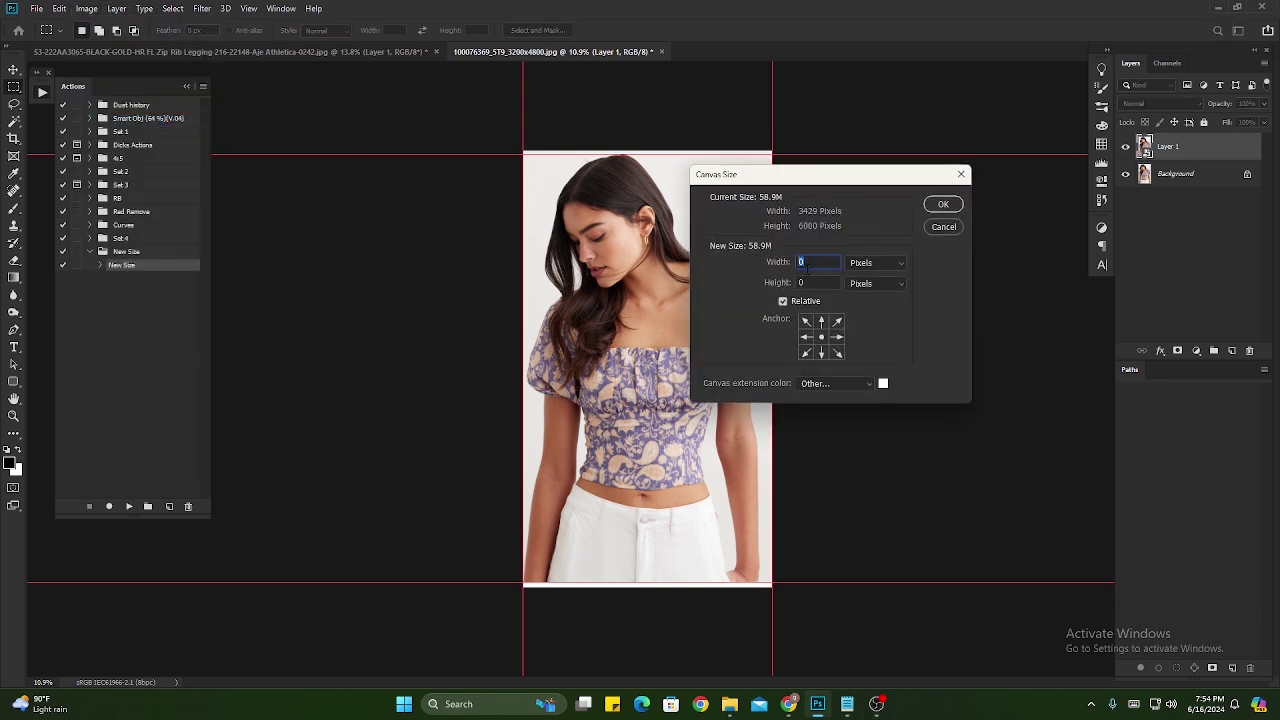
{"action": "type", "text": "500"}
{"action": "double_click", "coordinate": [838, 262]}
{"action": "type", "text": "100"}
{"action": "left_click", "coordinate": [943, 205]}
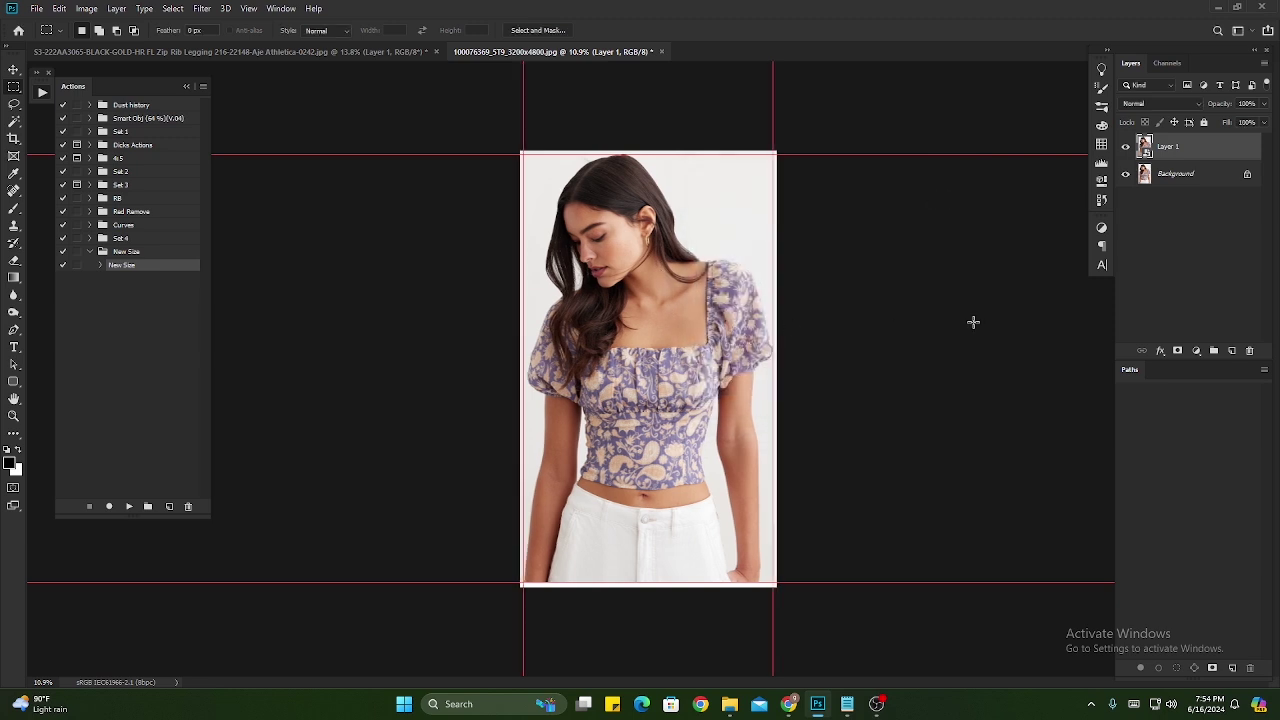
{"action": "key", "text": "ctrl+alt+i"}
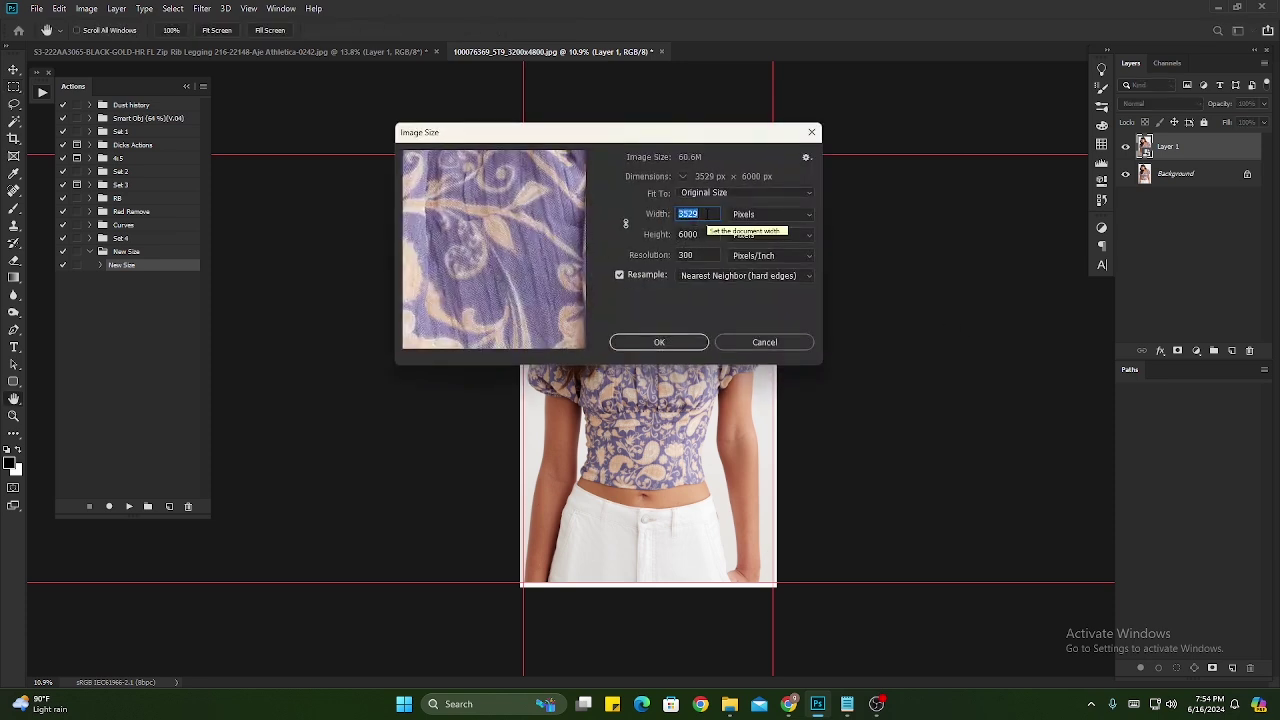
{"action": "left_click", "coordinate": [847, 705]}
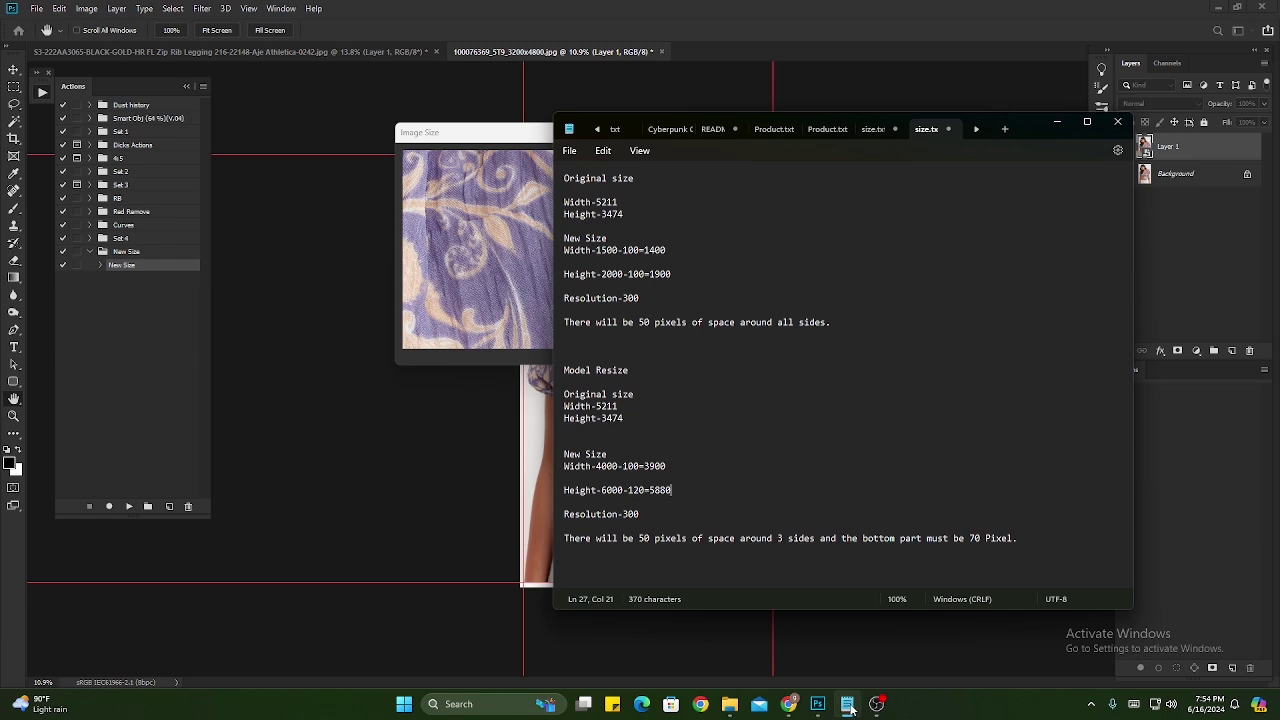
{"action": "left_click", "coordinate": [847, 705]}
{"action": "type", "text": "4"}
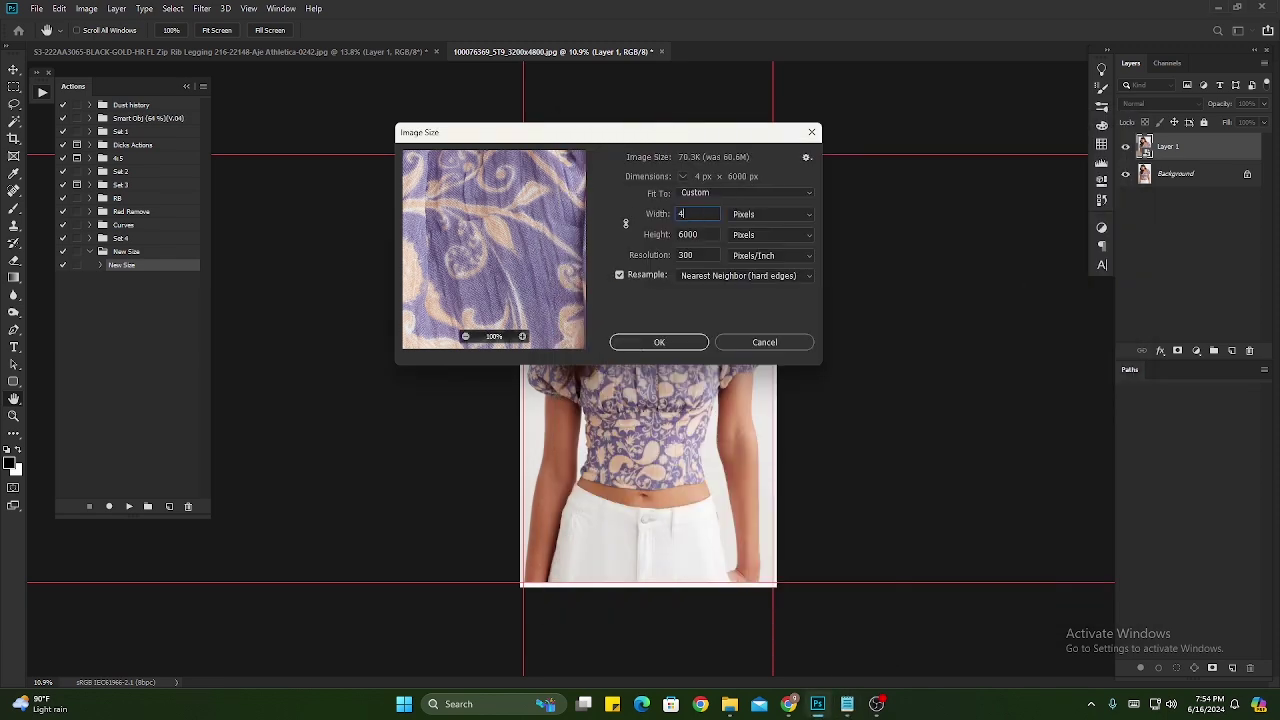
{"action": "type", "text": "000"}
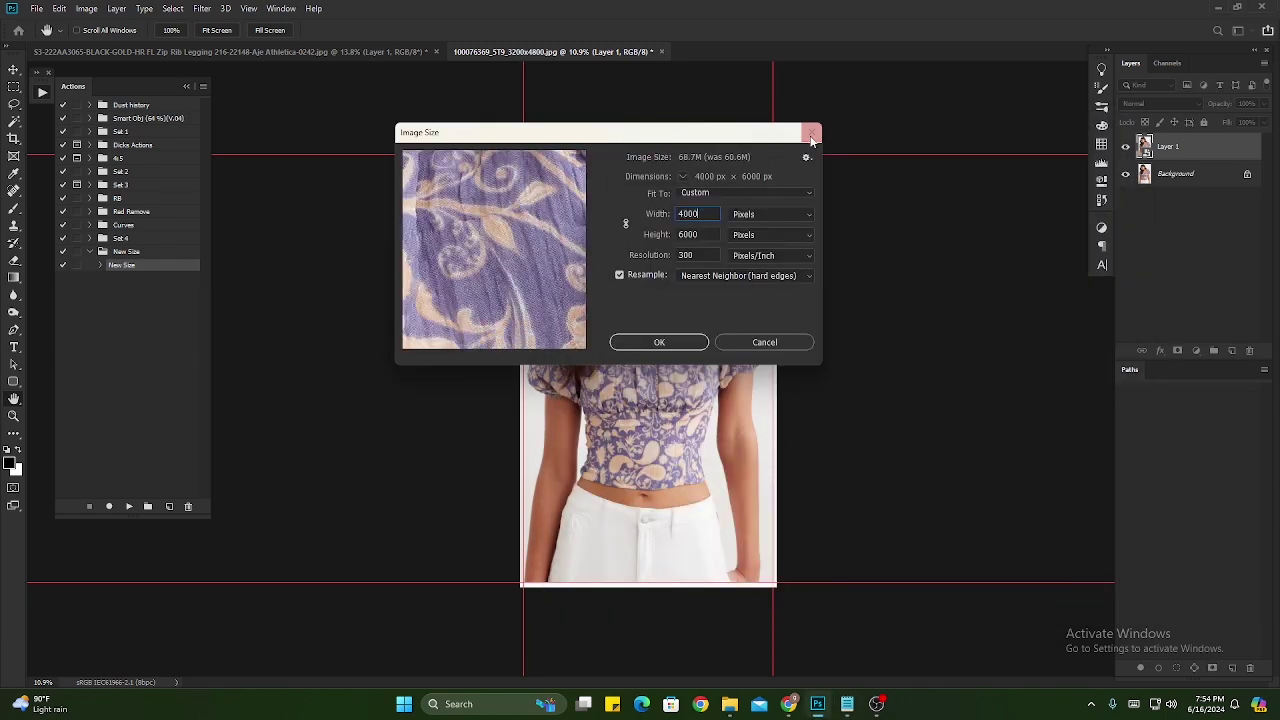
{"action": "left_click", "coordinate": [811, 134]}
- Set the canvas width to an absolute 4000 pixels with a centred anchor, keeping the height at 6000 pixels
{"action": "left_click", "coordinate": [86, 8]}
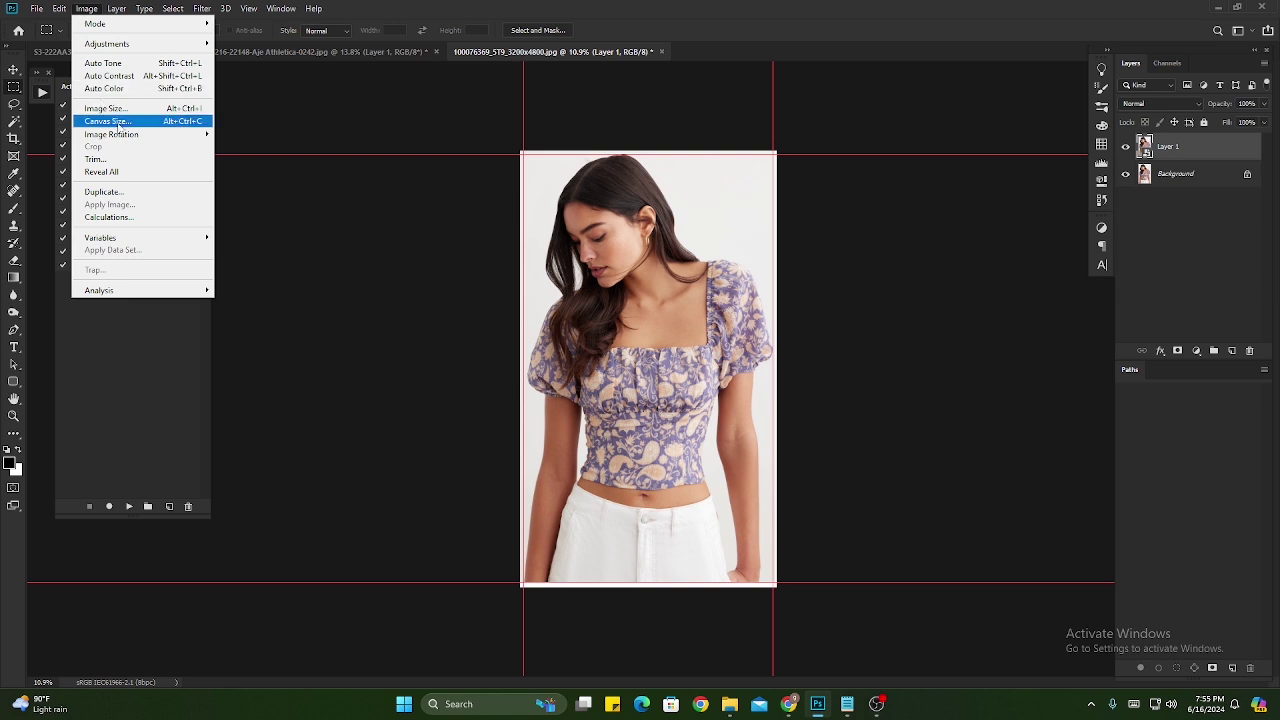
{"action": "left_click", "coordinate": [110, 121]}
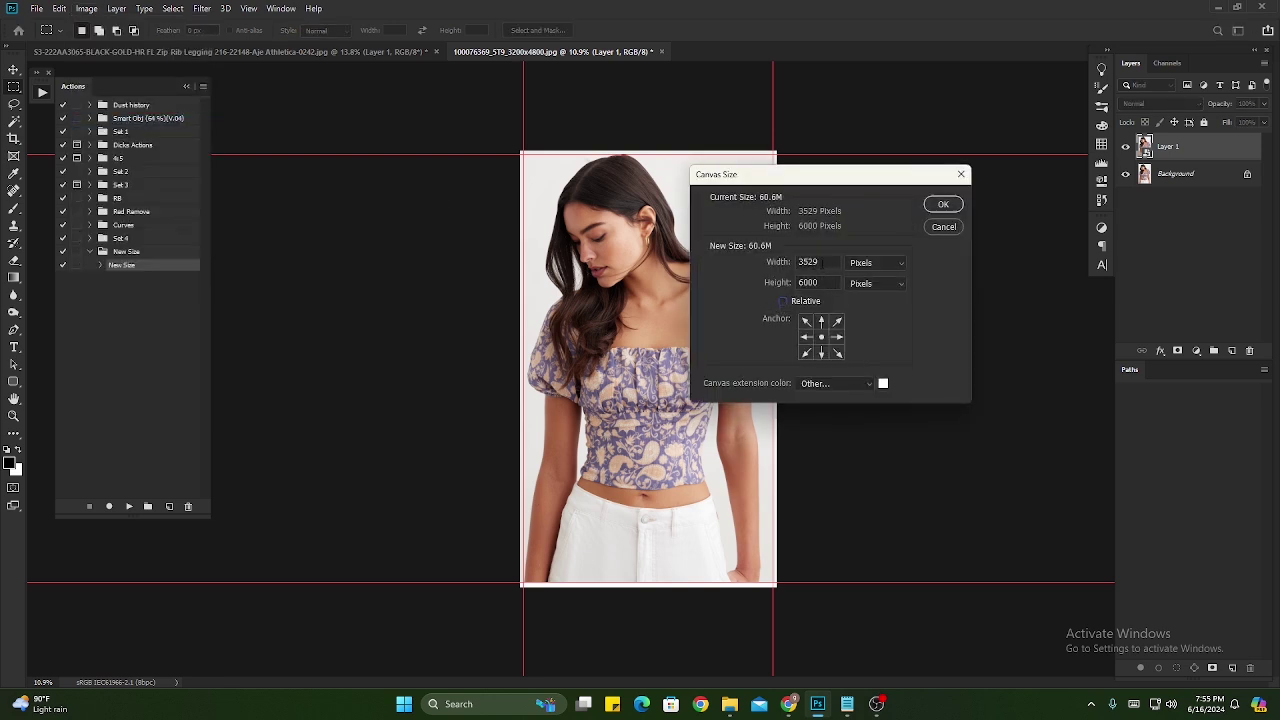
{"action": "key", "text": "Tab"}
{"action": "type", "text": "40"}
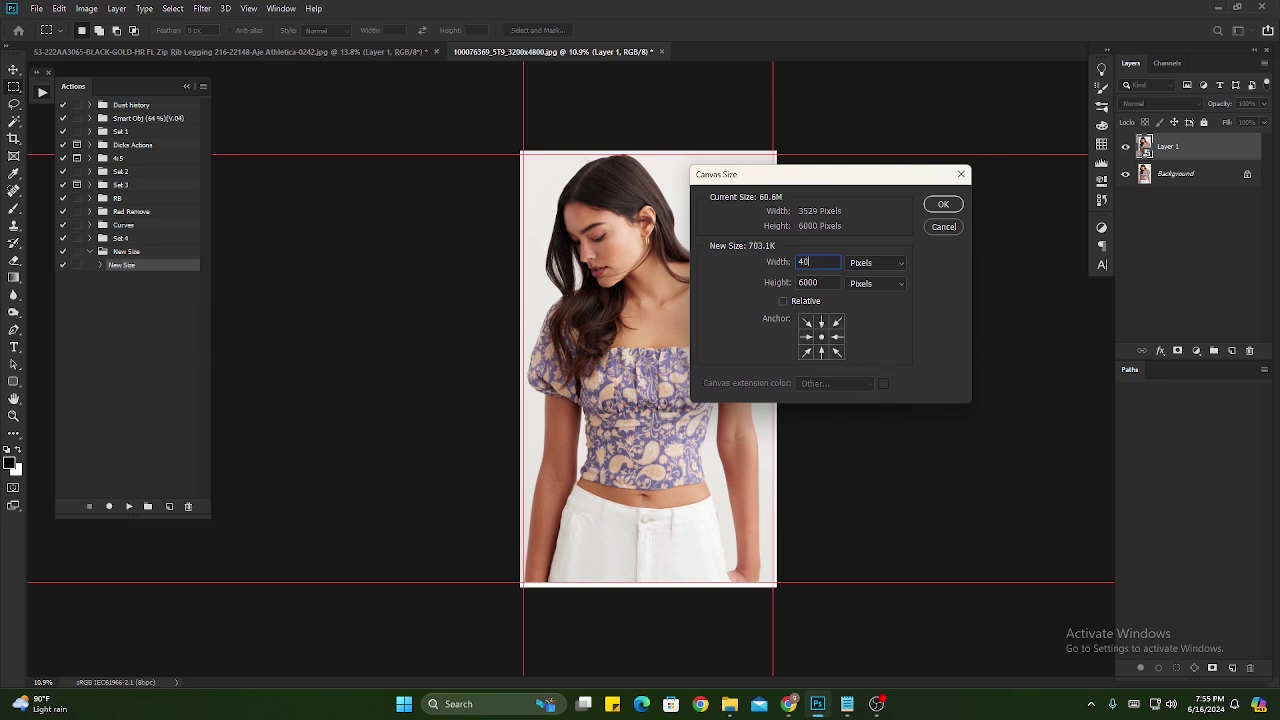
{"action": "type", "text": "00"}
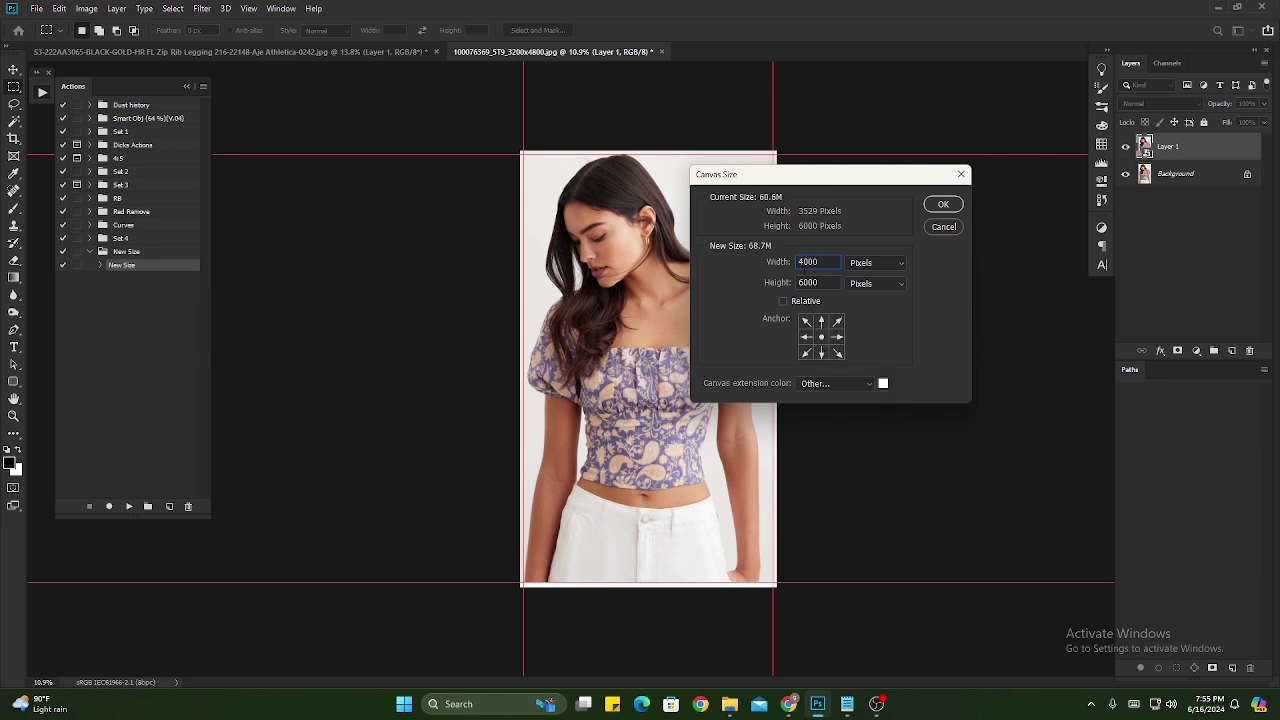
{"action": "left_click", "coordinate": [941, 207]}
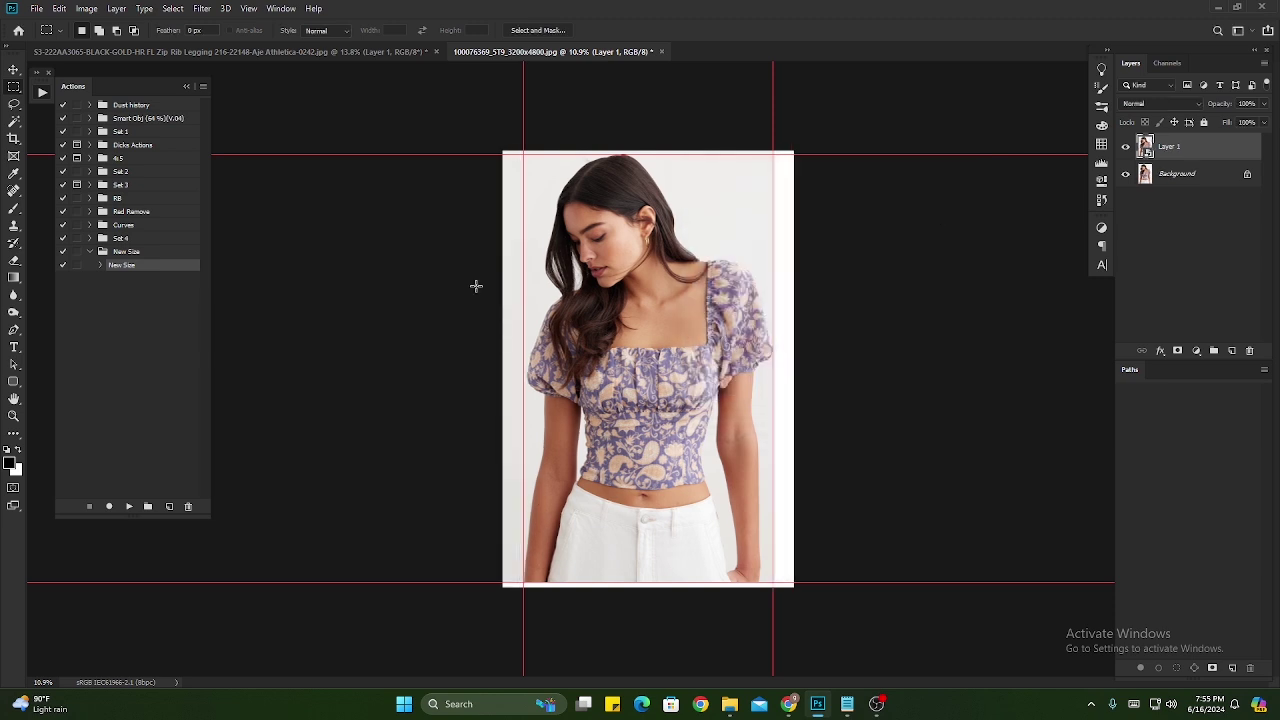
- Clear the existing guides and add a new guide layout with margins of 50 px top, left and right and 70 px bottom
{"action": "left_click", "coordinate": [248, 8]}
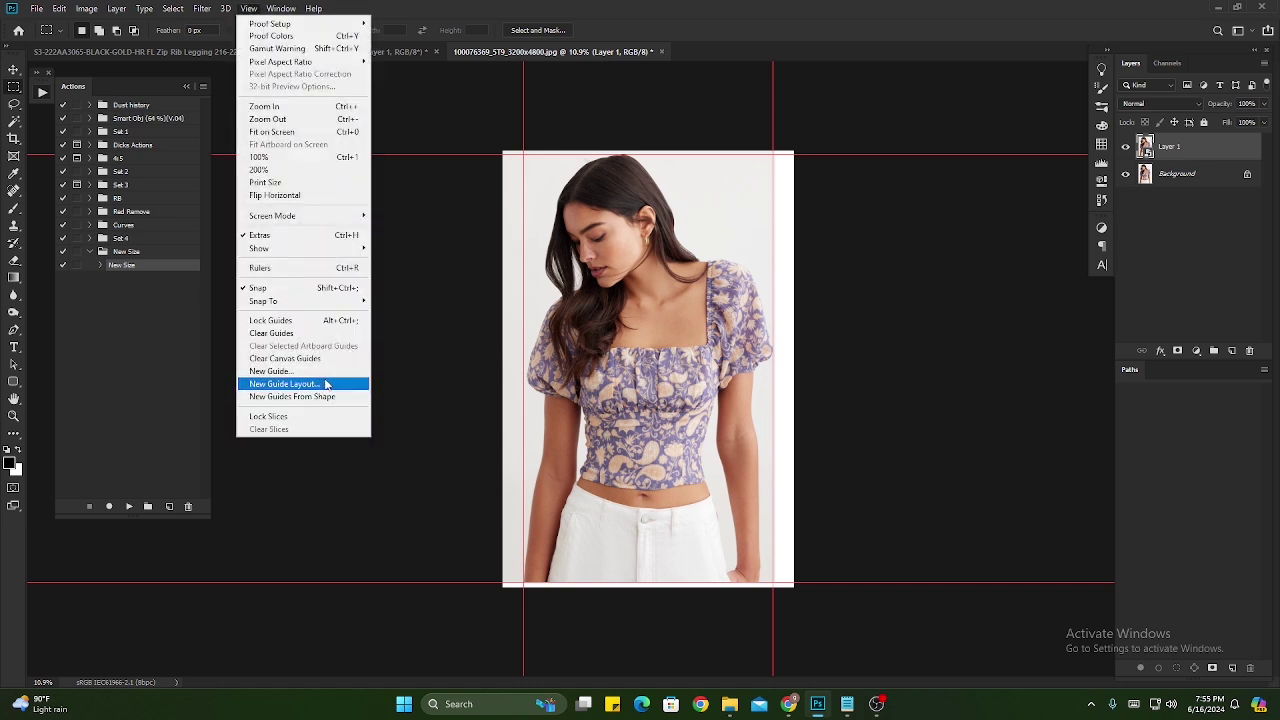
{"action": "left_click", "coordinate": [307, 333]}
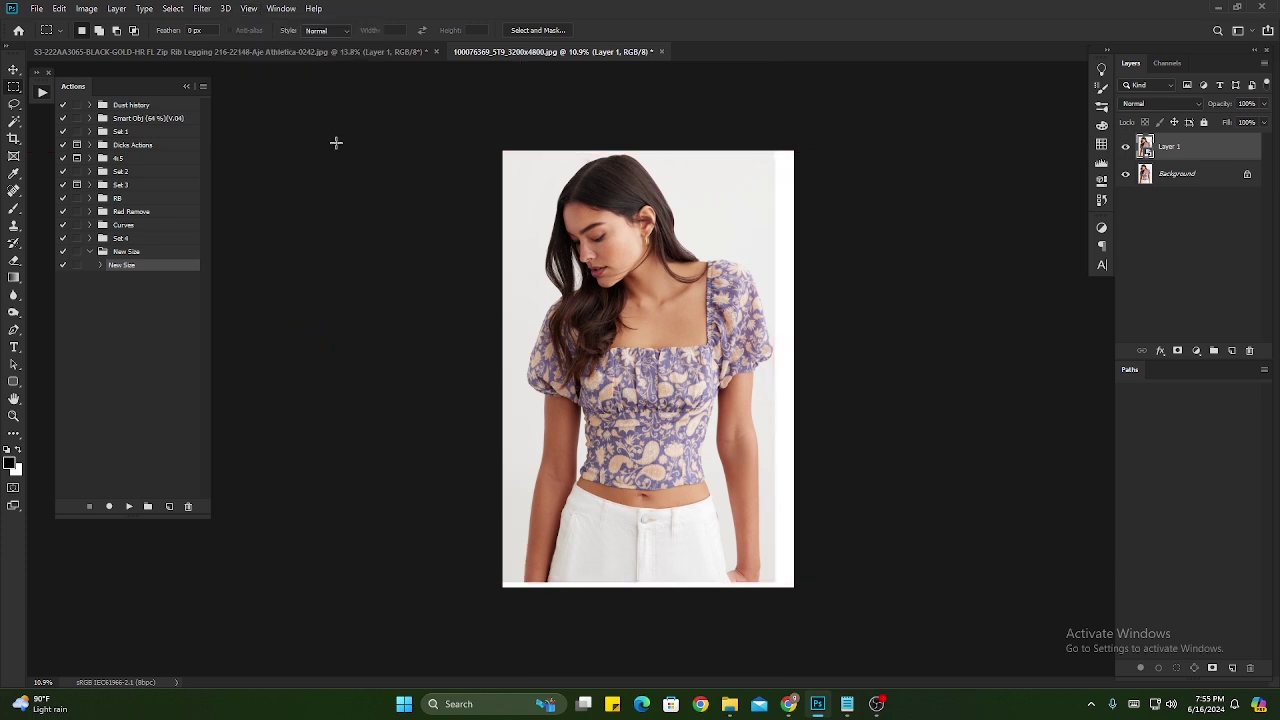
{"action": "left_click", "coordinate": [248, 8]}
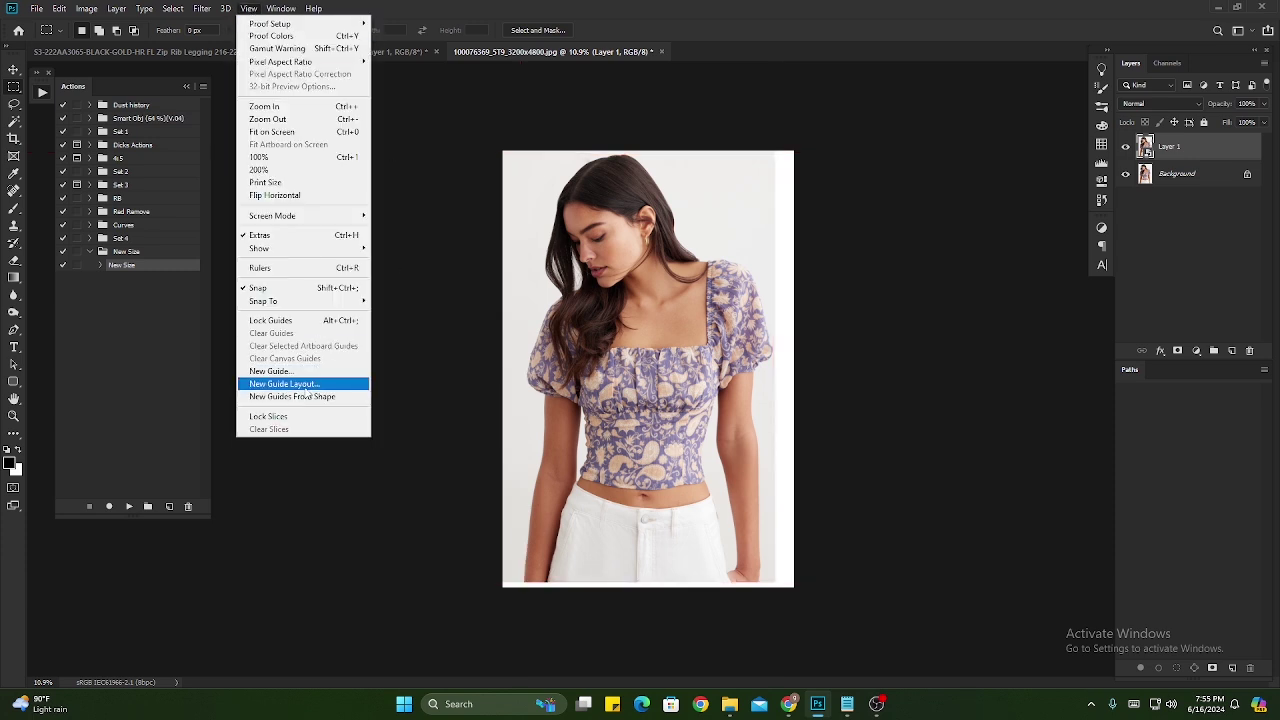
{"action": "left_click", "coordinate": [304, 385]}
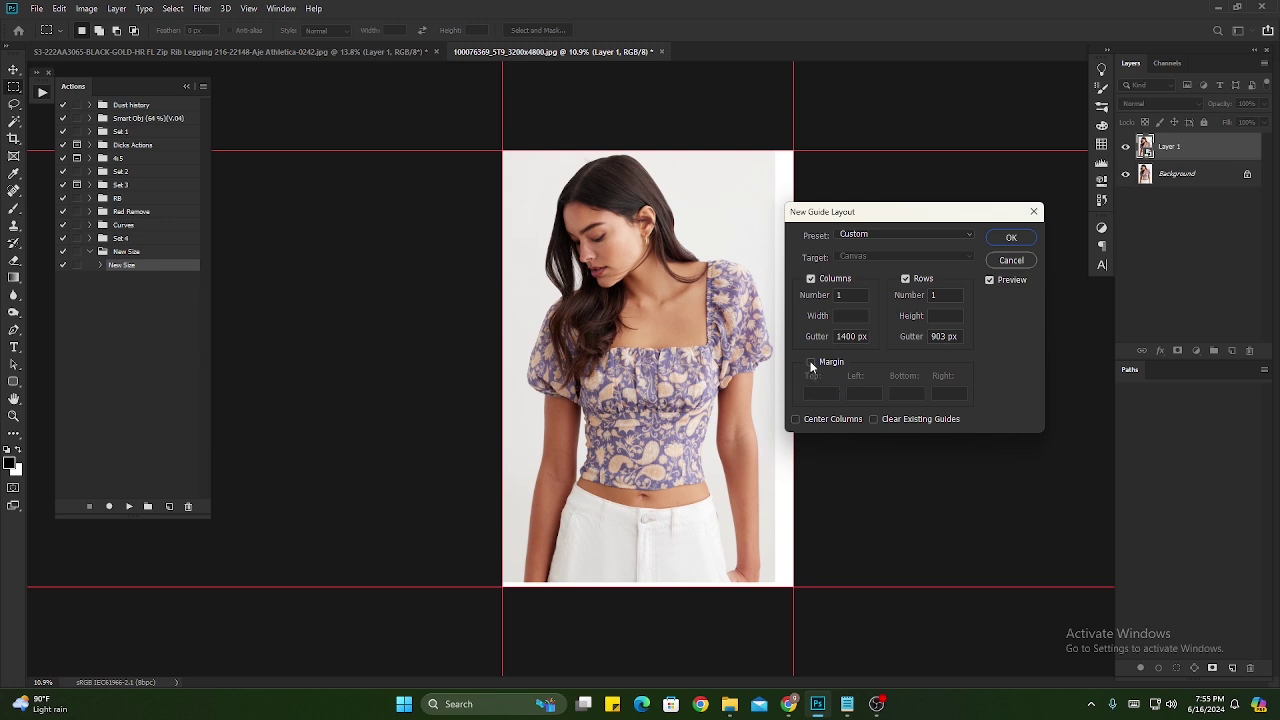
{"action": "left_click", "coordinate": [811, 363]}
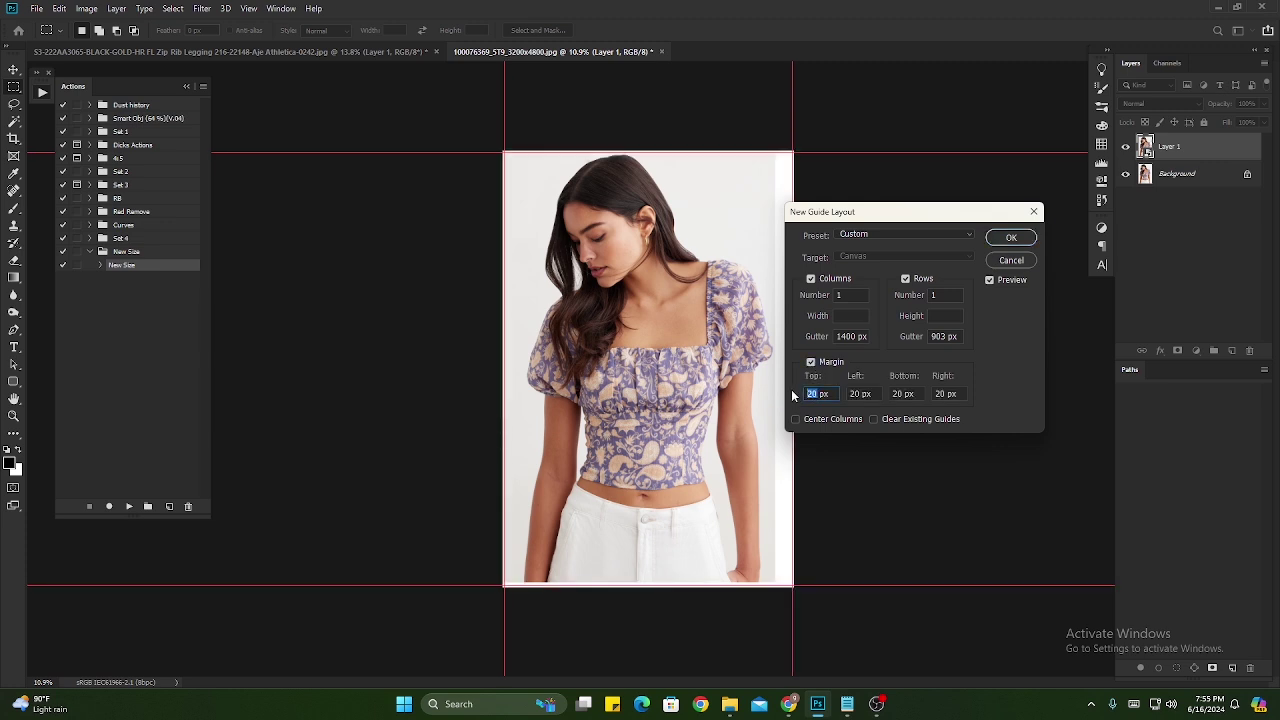
{"action": "type", "text": "50"}
{"action": "key", "text": "Tab"}
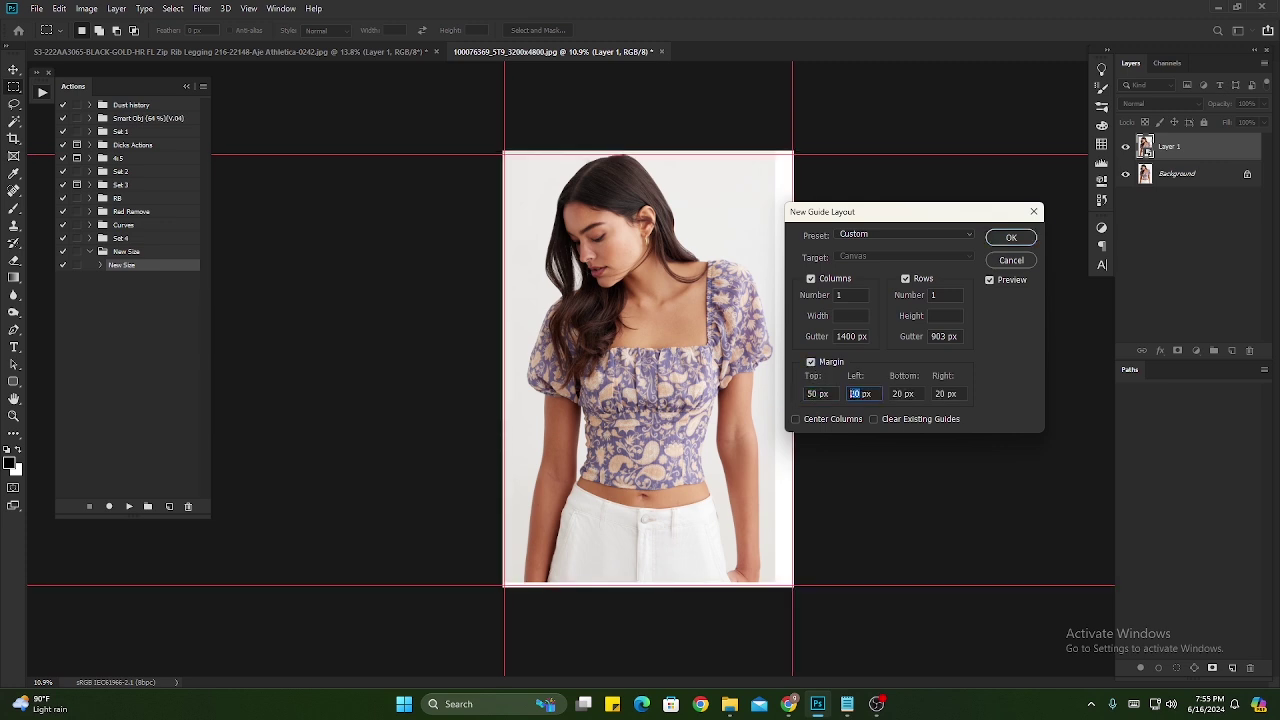
{"action": "type", "text": "50"}
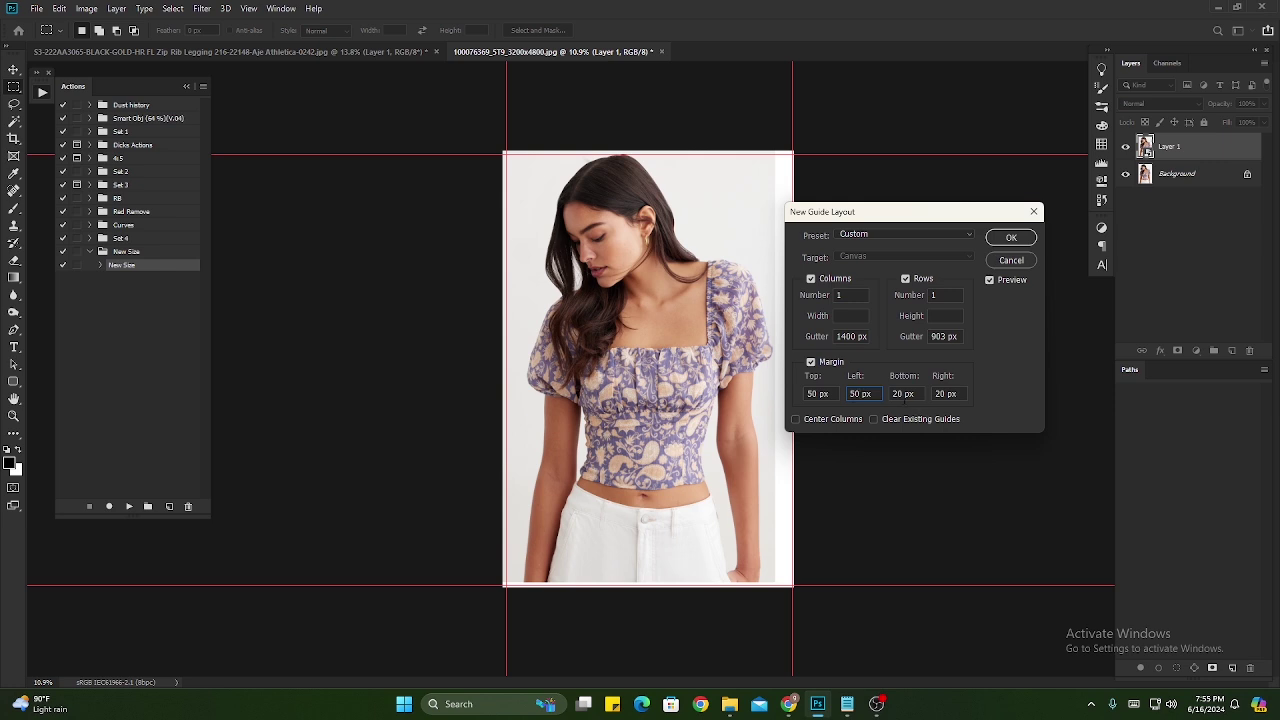
{"action": "key", "text": "Tab"}
{"action": "type", "text": "70"}
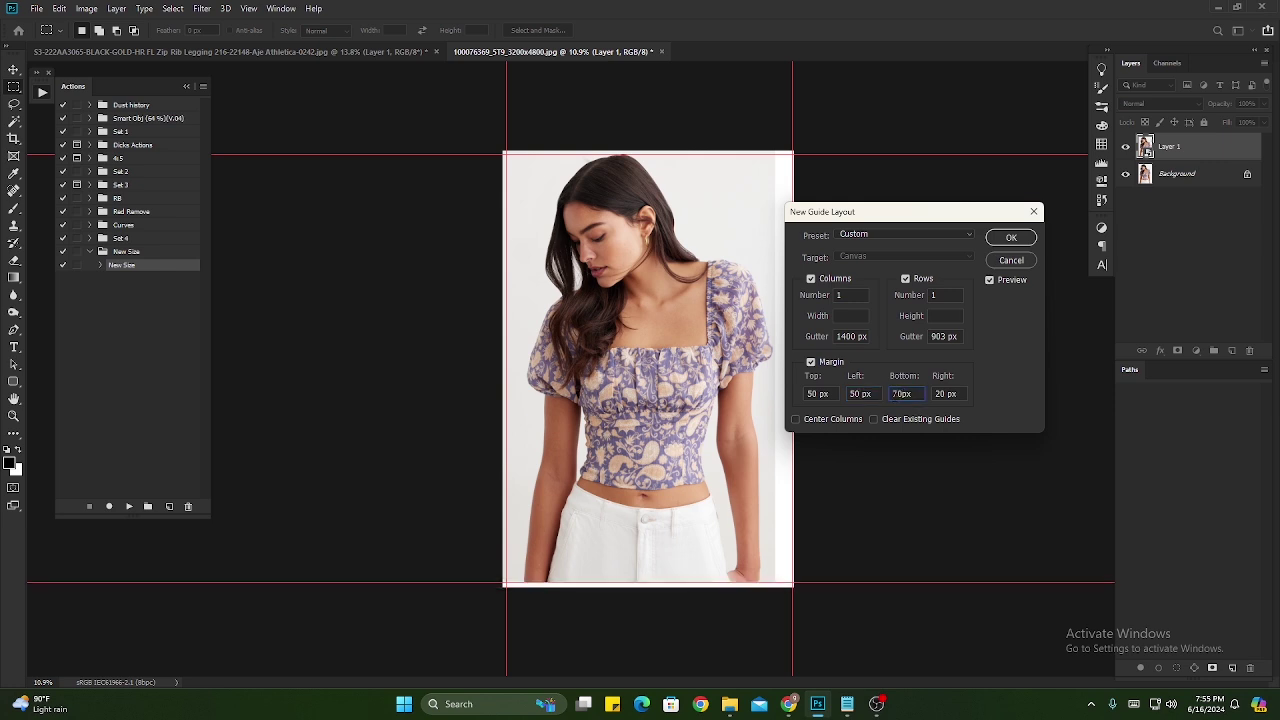
{"action": "key", "text": "Tab"}
{"action": "type", "text": "50"}
{"action": "left_click", "coordinate": [1010, 238]}
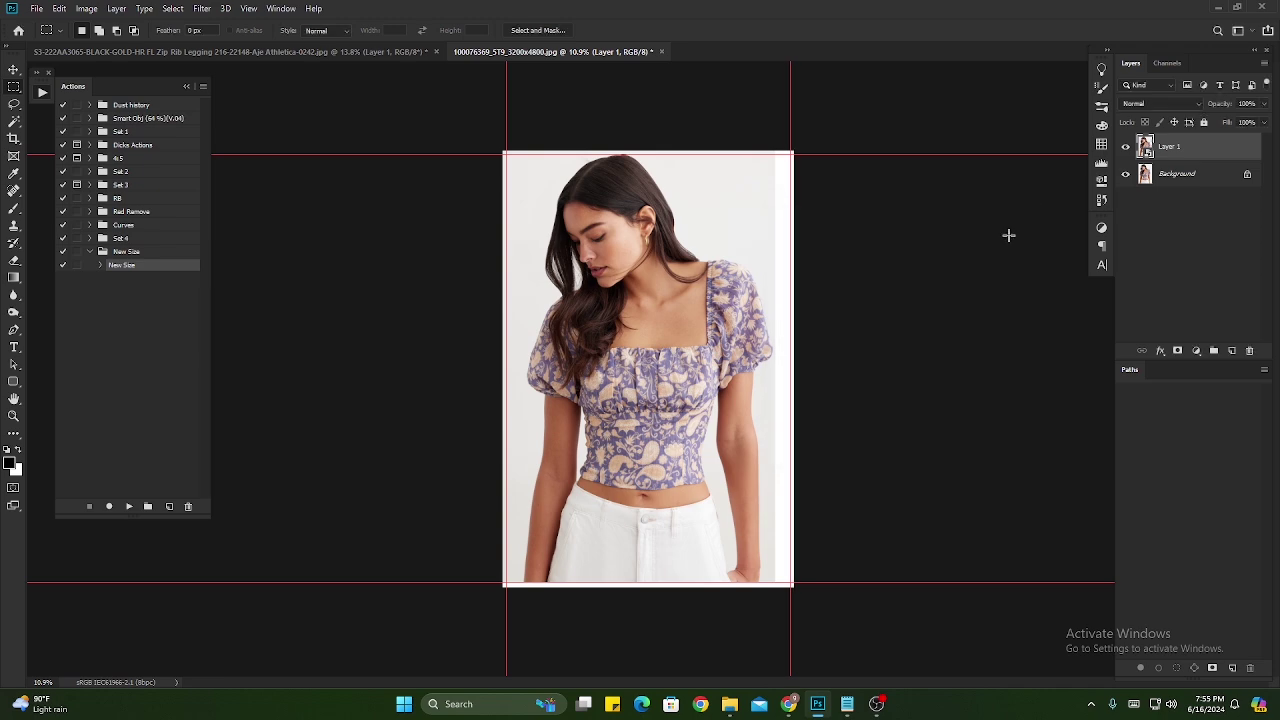
- Scale the model layer proportionally to about 75% from a reference point at the top of the head, extending it past the canvas's lower edge
{"action": "left_click_drag", "start_coordinate": [677, 568], "coordinate": [677, 317]}
{"action": "key", "text": "ctrl+0"}
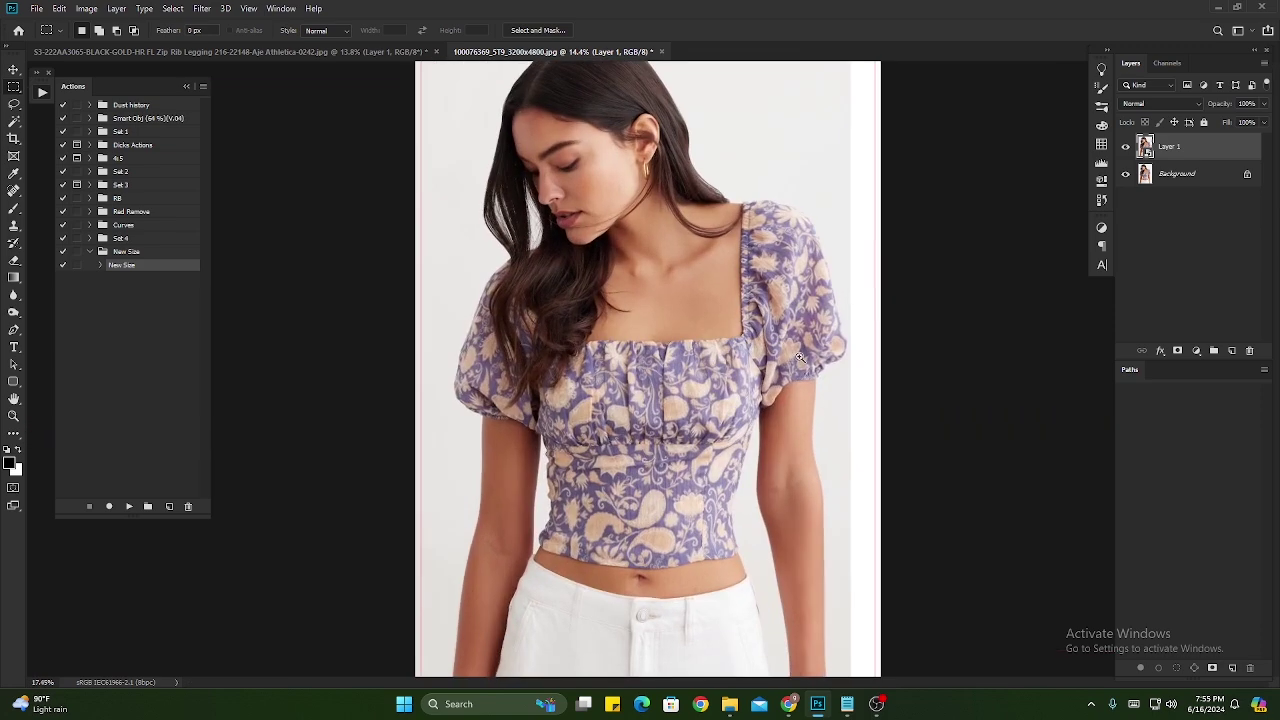
{"action": "key", "text": "ctrl+t"}
{"action": "key", "text": "Return"}
{"action": "key", "text": "p"}
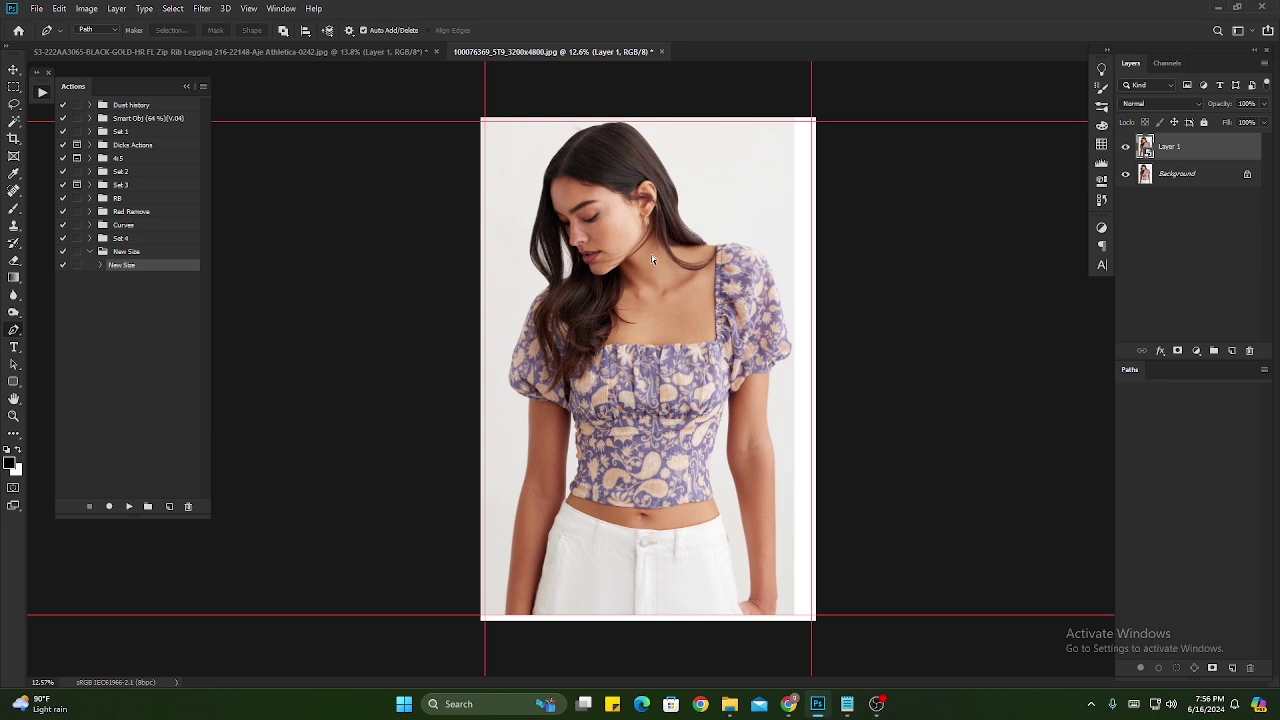
{"action": "key", "text": "ctrl+t"}
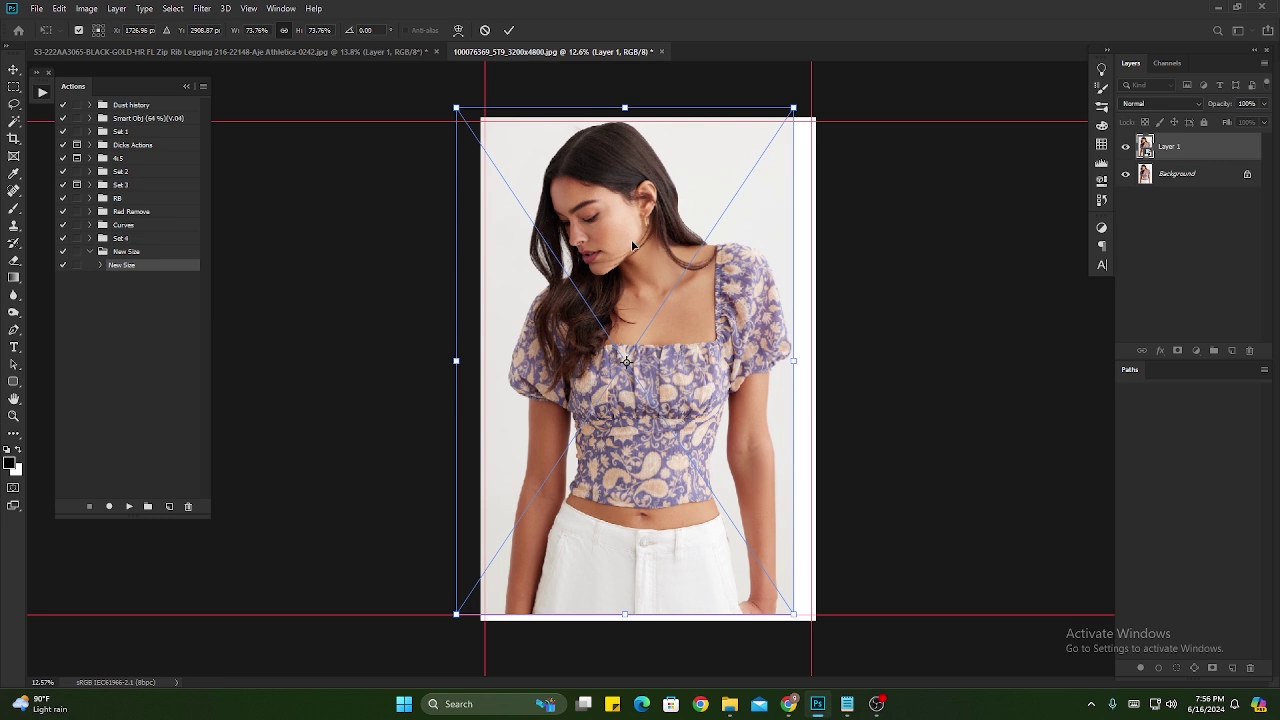
{"action": "left_click_drag", "start_coordinate": [626, 364], "coordinate": [616, 122]}
{"action": "left_click_drag", "start_coordinate": [792, 611], "coordinate": [796, 621]}
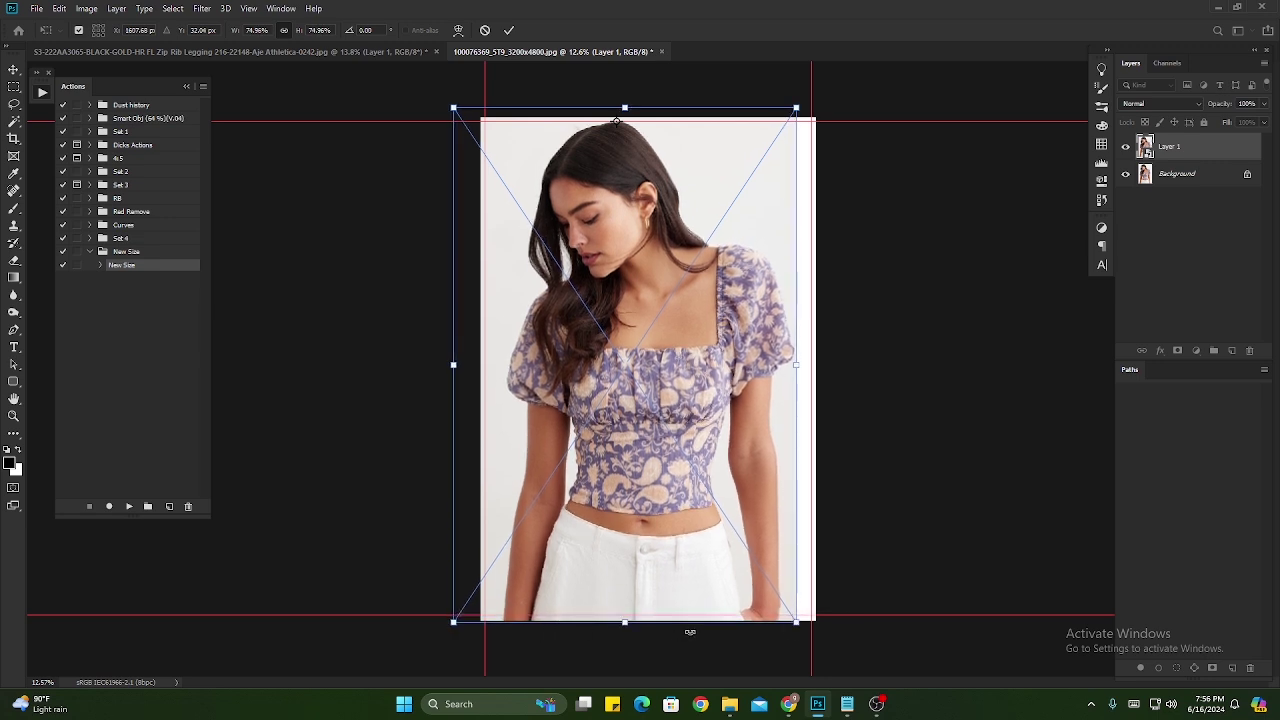
{"action": "key", "text": "Return"}
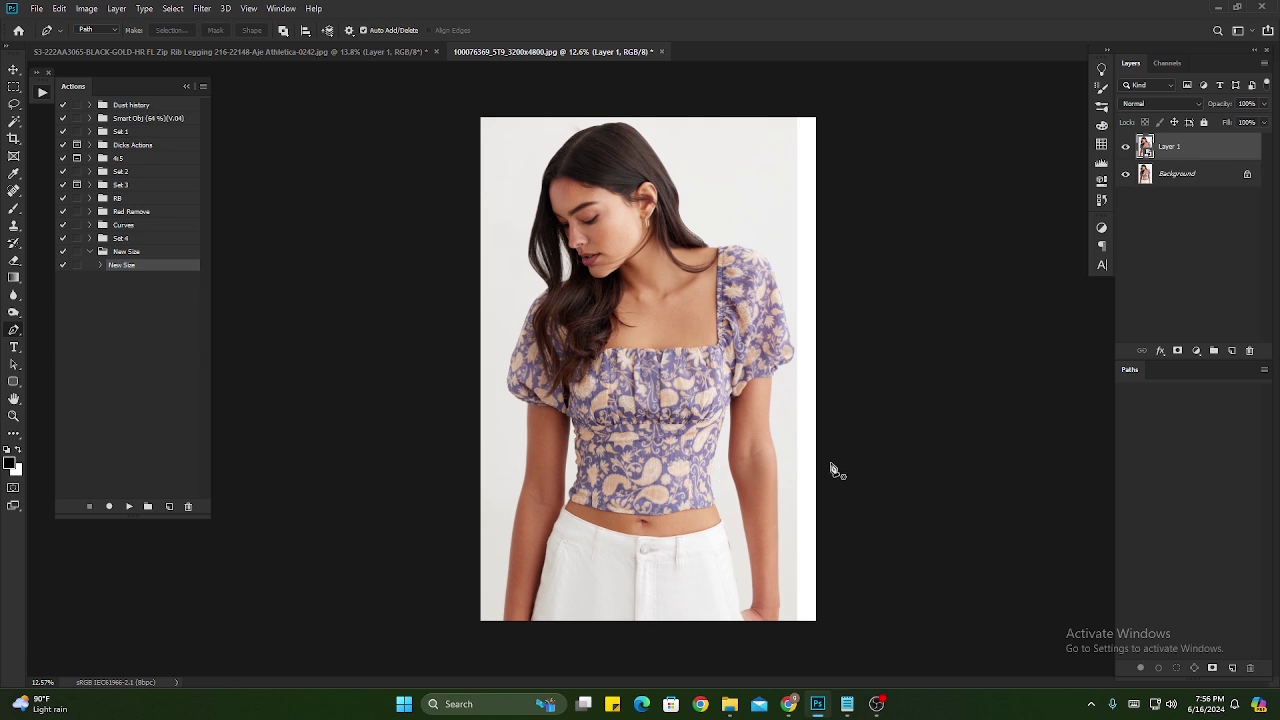
- Select the white strip along the photo's right side, rasterize Layer 1 and fill the strip to match the backdrop
{"action": "left_click", "coordinate": [14, 87]}
{"action": "left_click_drag", "start_coordinate": [796, 110], "coordinate": [922, 680]}
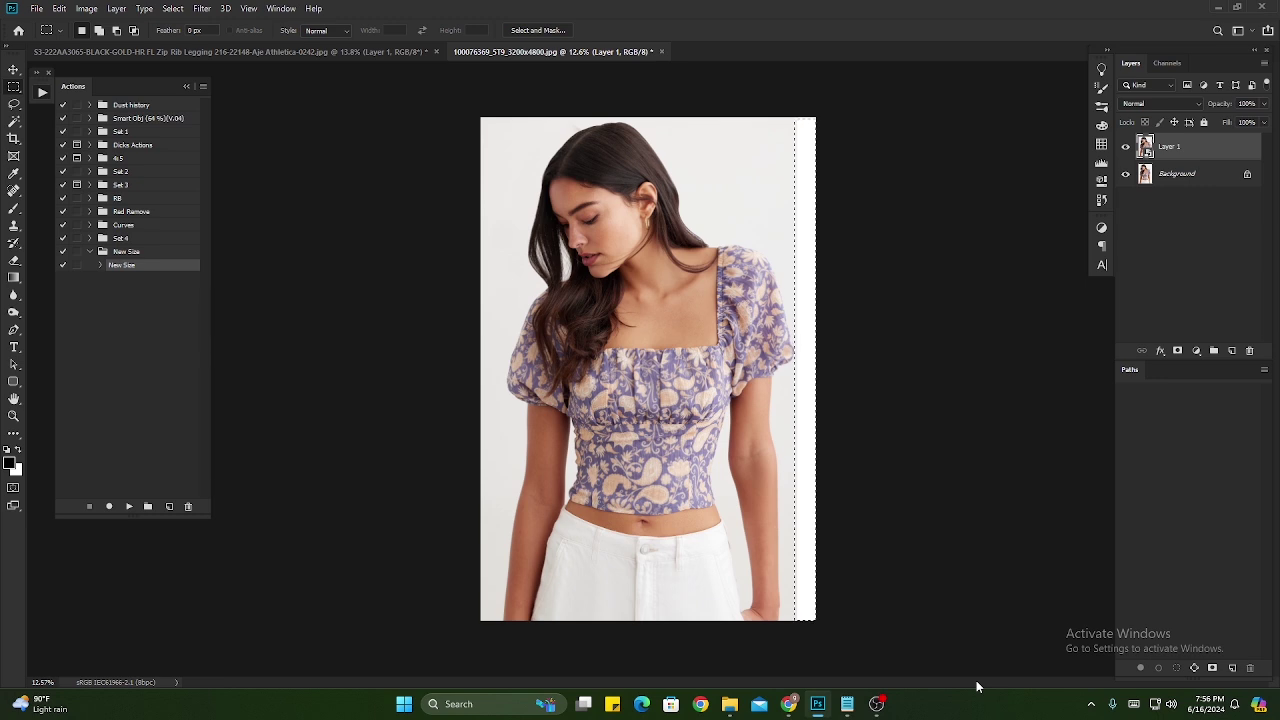
{"action": "right_click", "coordinate": [1215, 146]}
{"action": "key", "text": "Escape"}
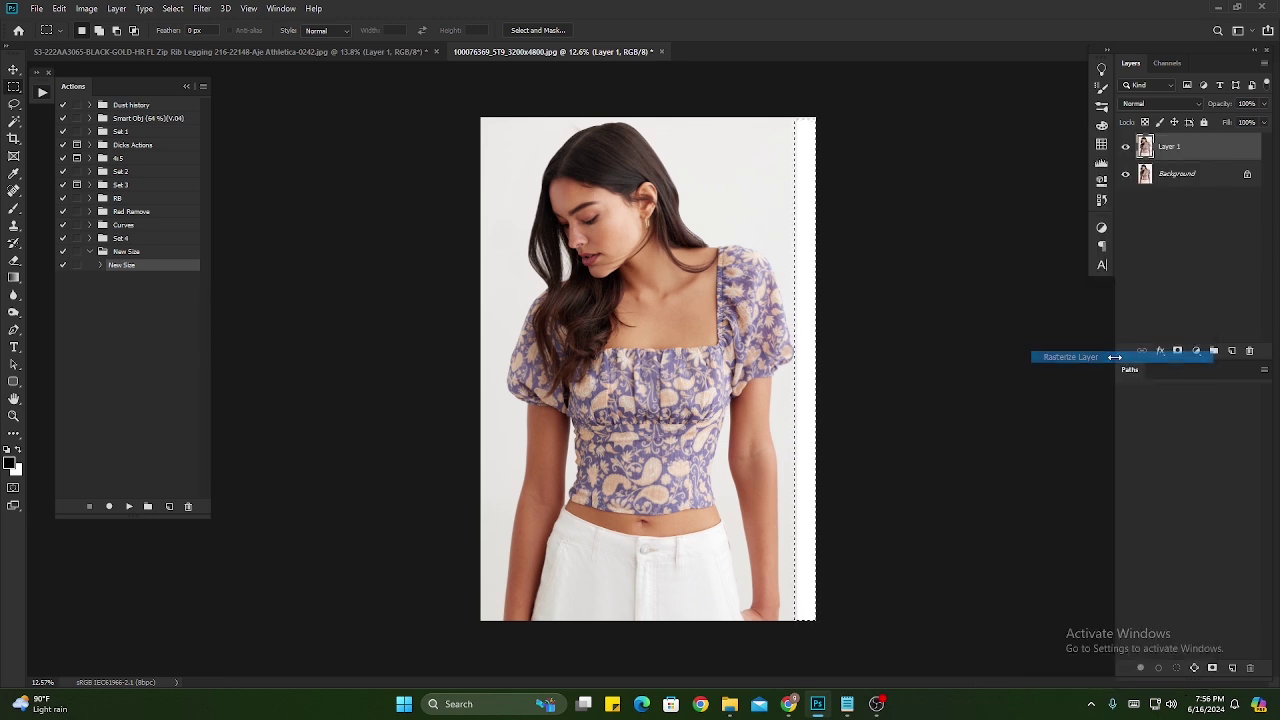
{"action": "key", "text": "shift+BackSpace"}
{"action": "key", "text": "Return"}
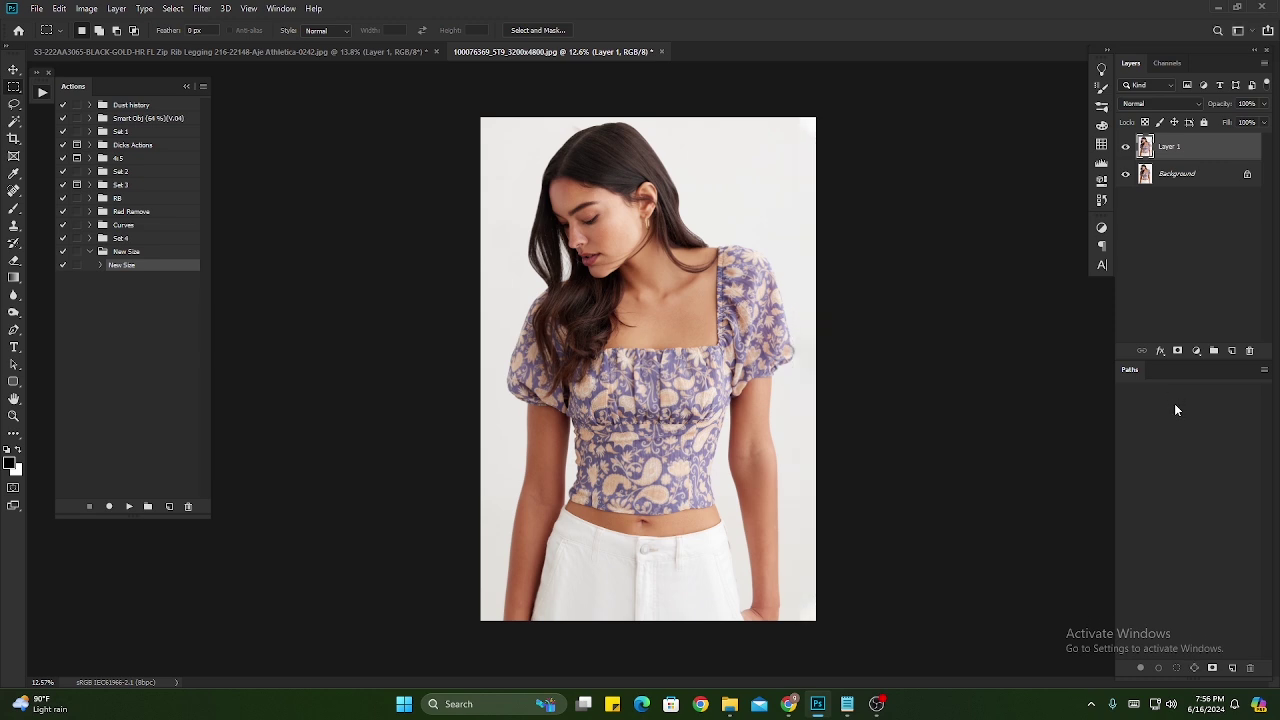
- Show the guides and examine the head margin and the lower-left corner of the photo against them
{"action": "scroll", "coordinate": [869, 431], "scroll_direction": "down", "scroll_amount": 3}
{"action": "scroll", "coordinate": [880, 437], "scroll_direction": "up", "scroll_amount": 1}
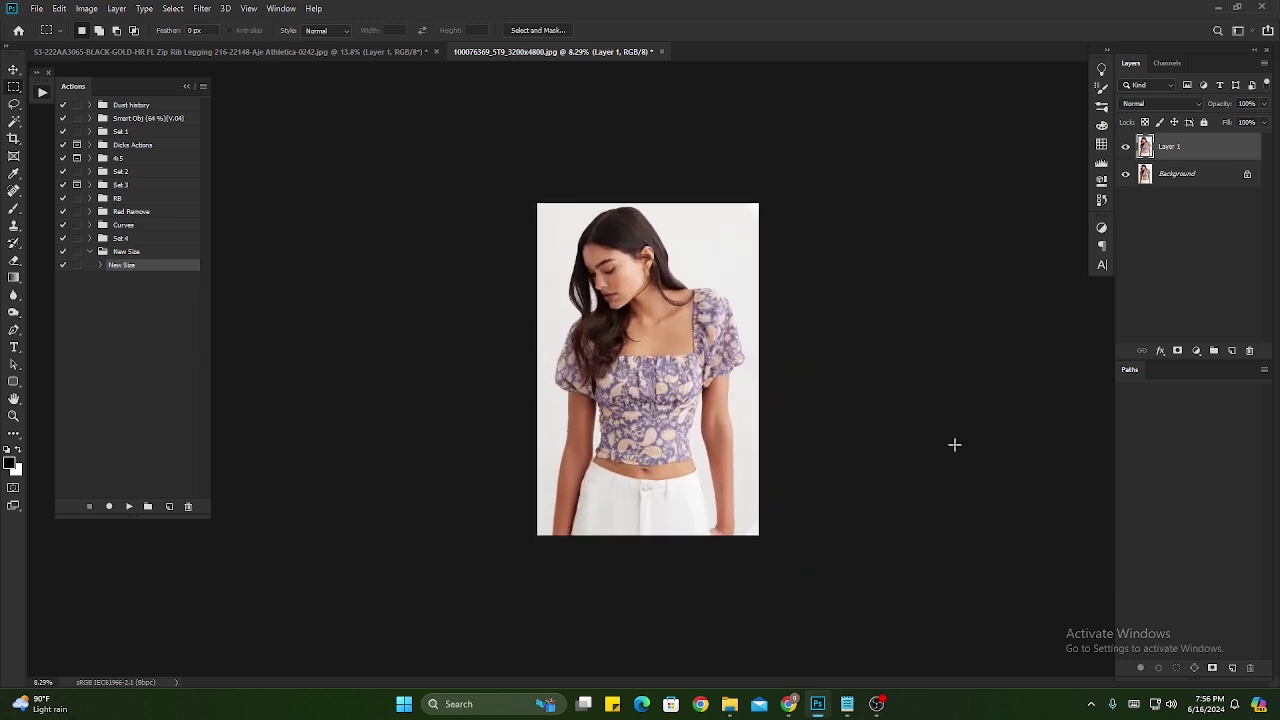
{"action": "key", "text": "ctrl+semicolon"}
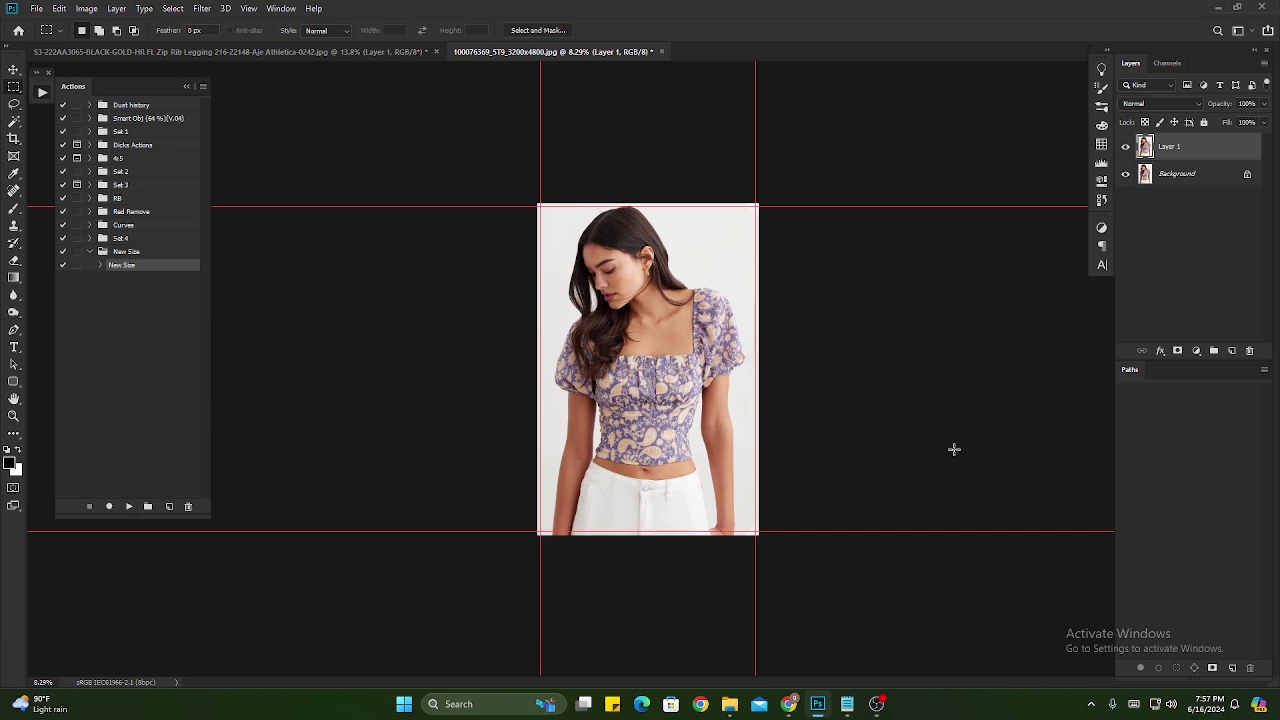
{"action": "scroll", "coordinate": [598, 219], "scroll_direction": "up", "scroll_amount": 5}
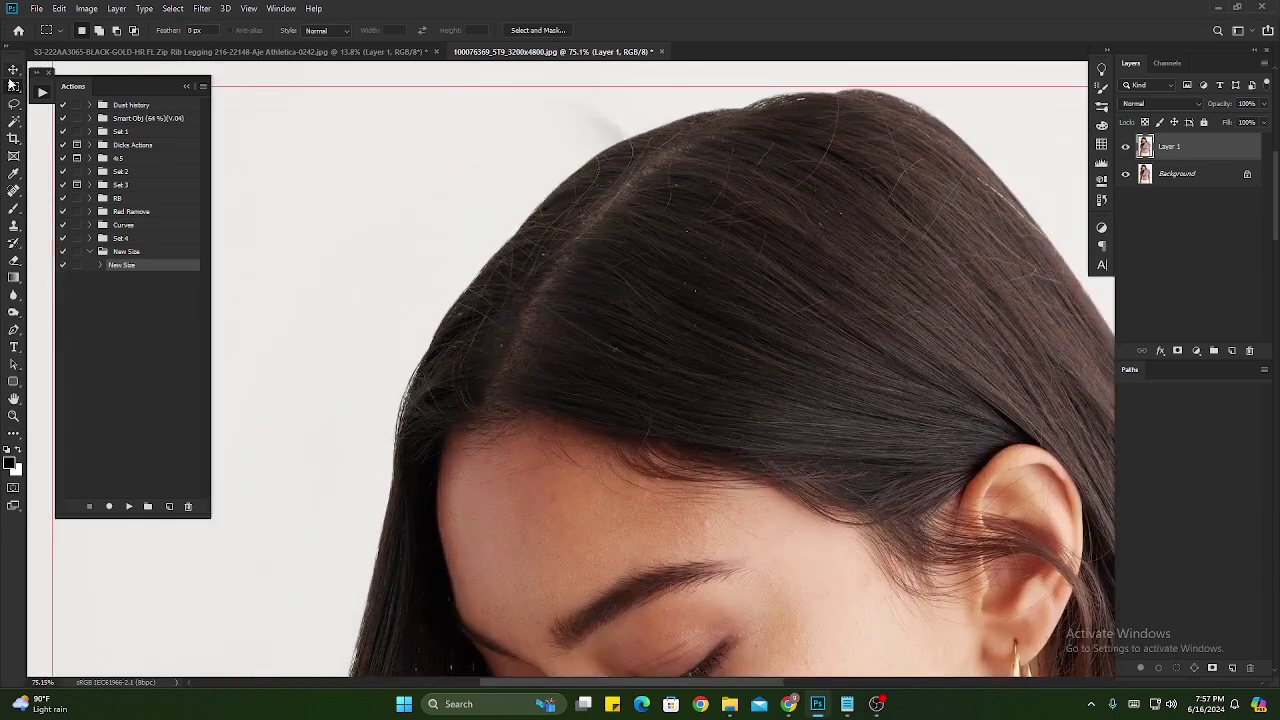
{"action": "key", "text": "Home"}
{"action": "left_click_drag", "start_coordinate": [785, 278], "coordinate": [812, 300]}
{"action": "key", "text": "ctrl+0"}
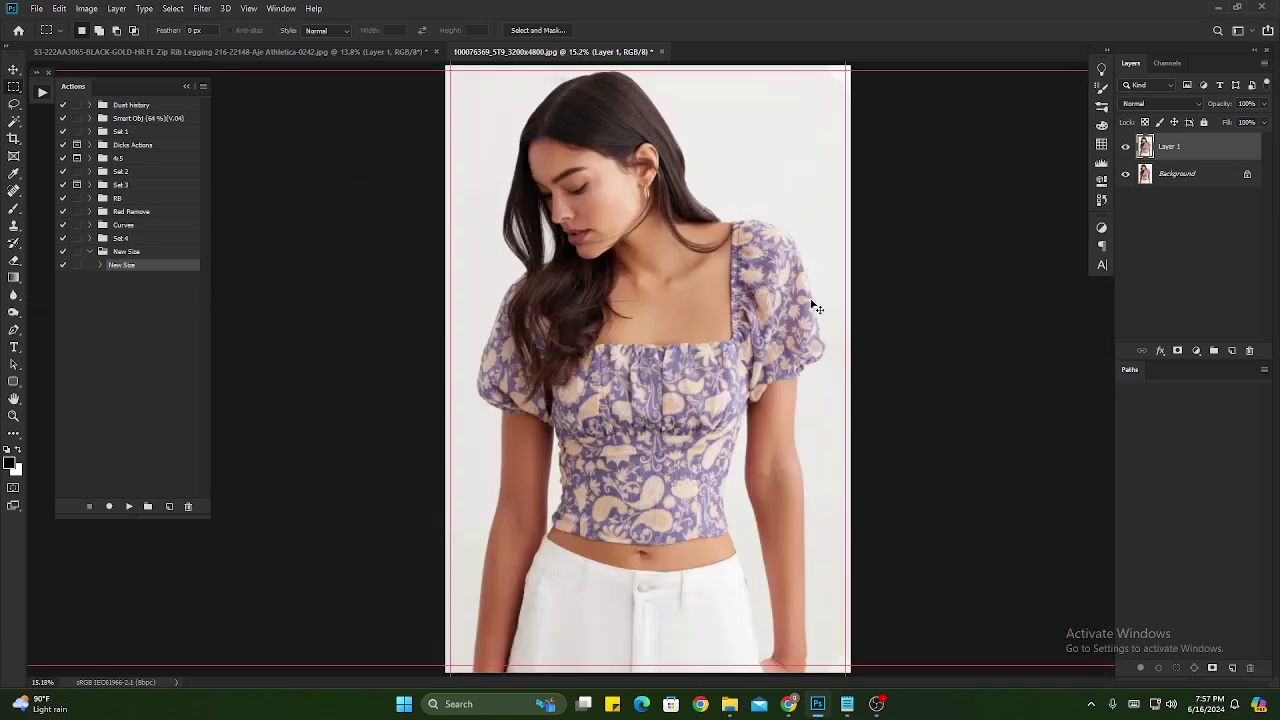
{"action": "left_click_drag", "start_coordinate": [429, 671], "coordinate": [679, 494]}
{"action": "left_click_drag", "start_coordinate": [691, 626], "coordinate": [663, 303]}
{"action": "left_click_drag", "start_coordinate": [446, 346], "coordinate": [880, 360]}
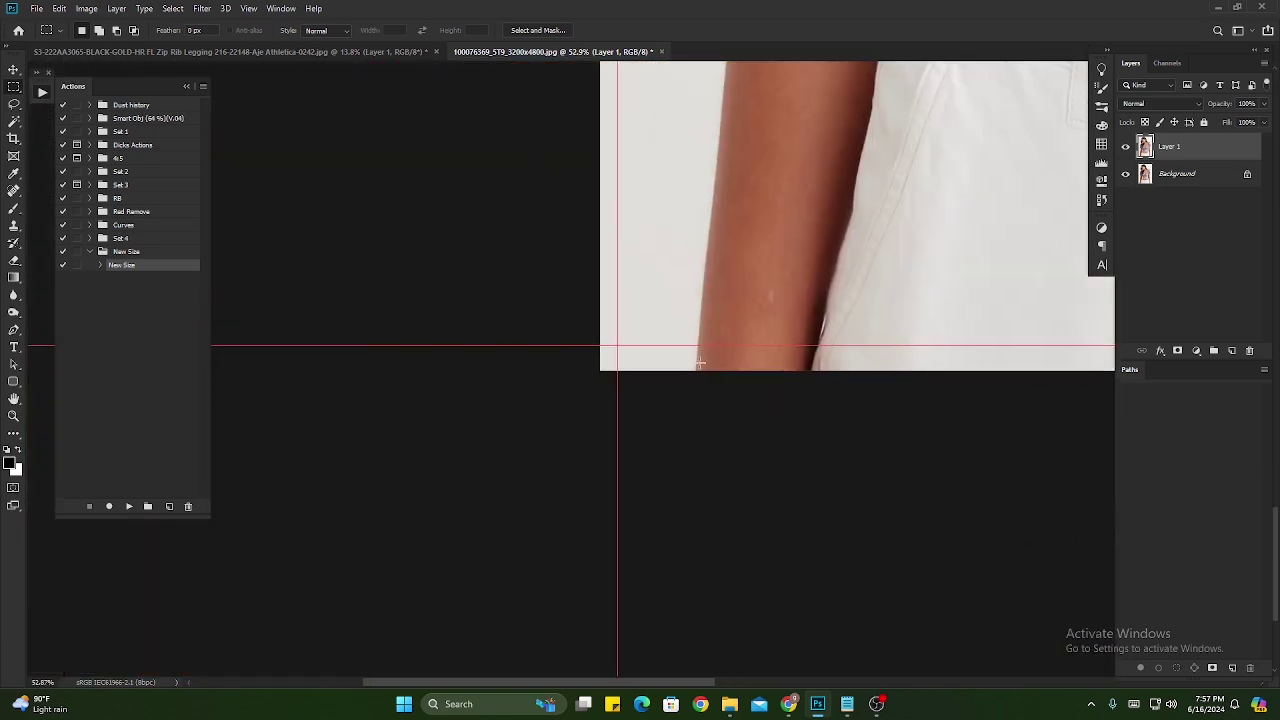
{"action": "left_click_drag", "start_coordinate": [596, 345], "coordinate": [657, 391]}
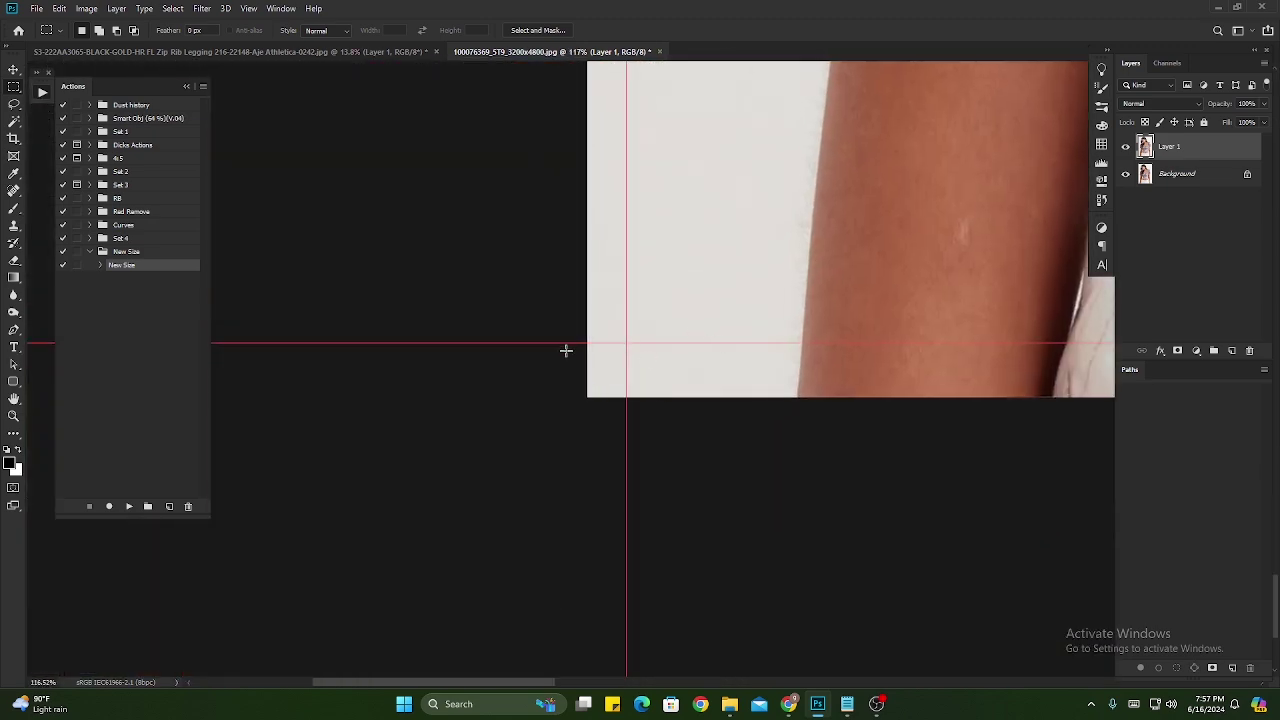
{"action": "left_click_drag", "start_coordinate": [587, 344], "coordinate": [626, 411]}
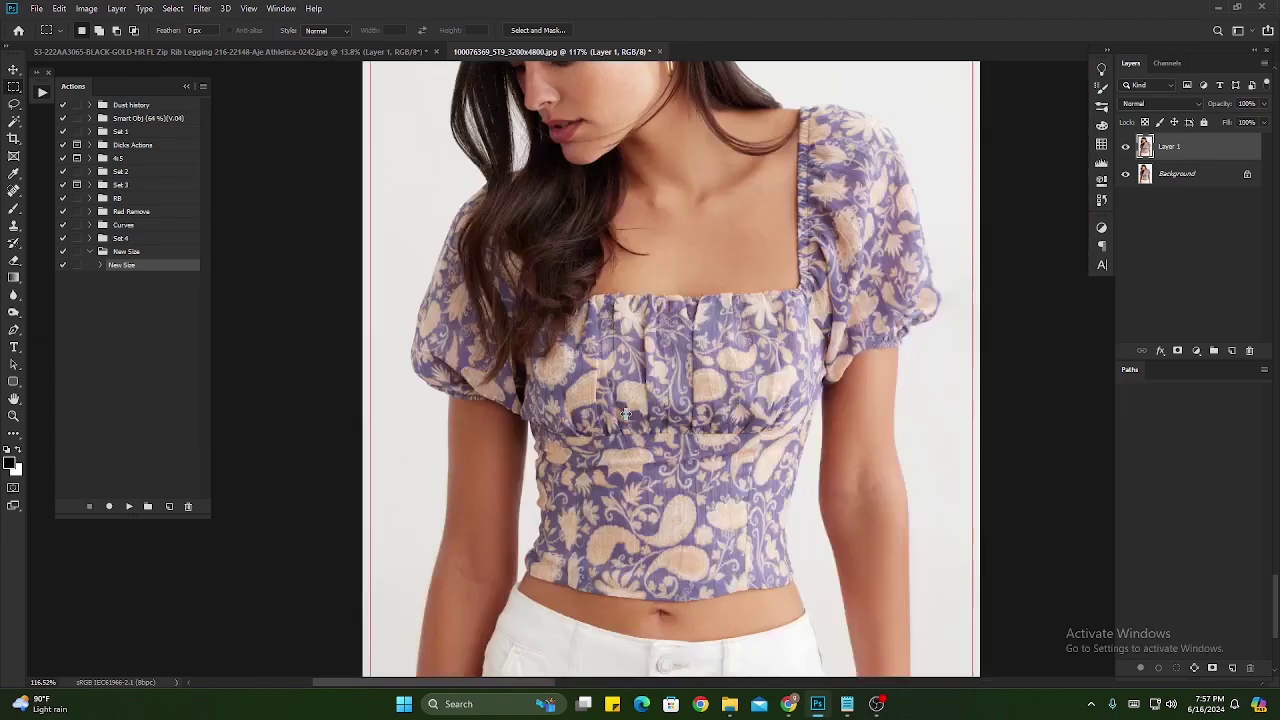
- Check the pixel dimensions of the whole photo in Image Size
{"action": "key", "text": "ctrl+0"}
{"action": "key", "text": "ctrl+alt+i"}
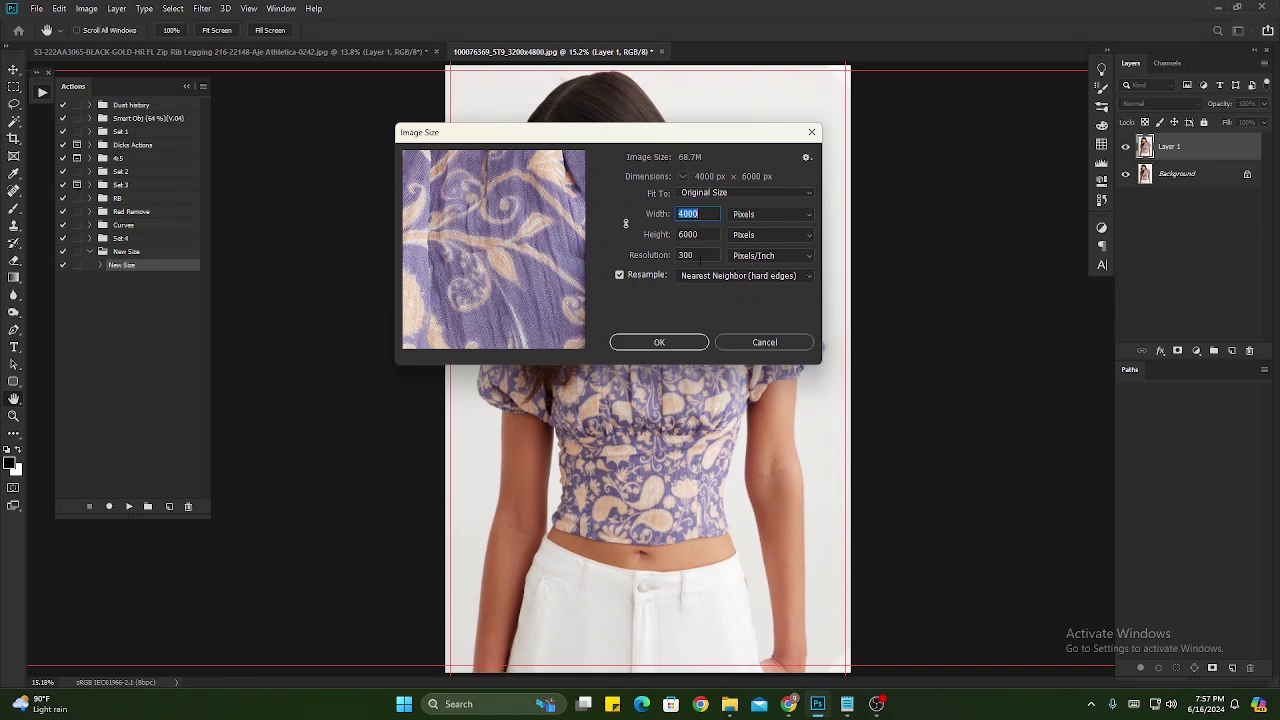
{"action": "left_click", "coordinate": [680, 345]}
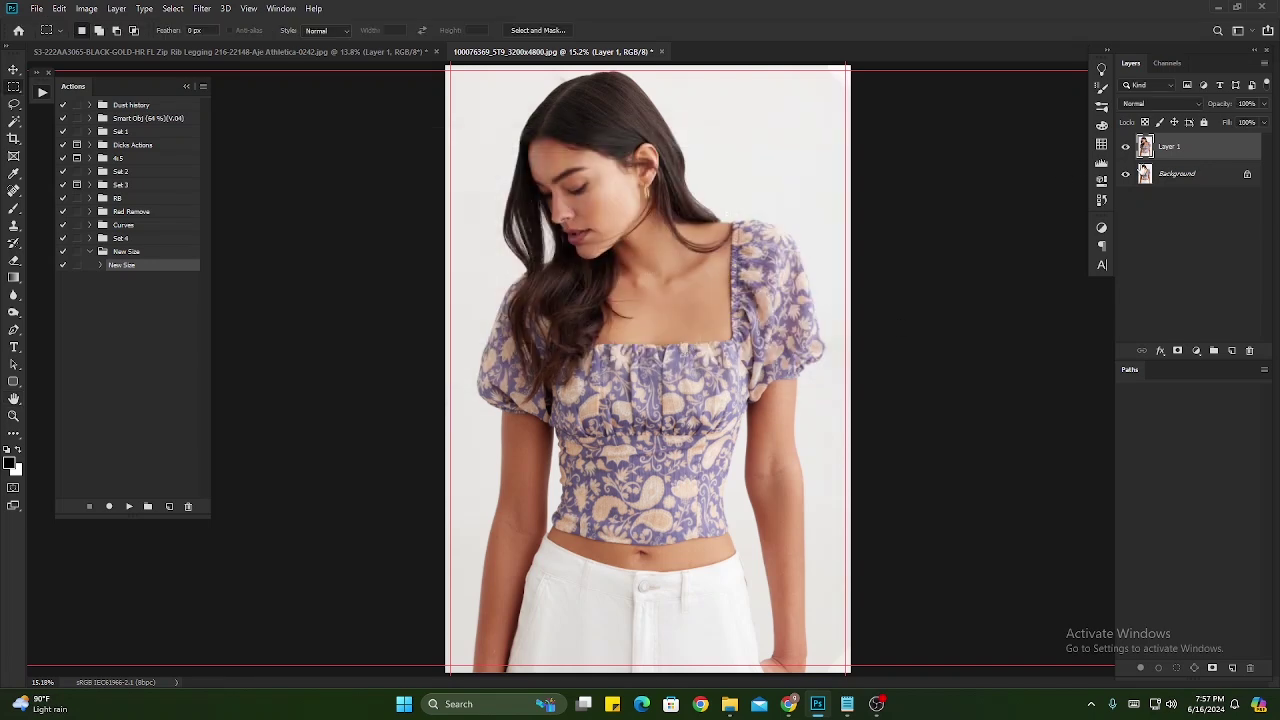
- Flatten the photo into a single background layer and open Save As for the JPEG file
{"action": "right_click", "coordinate": [1177, 173]}
{"action": "left_click", "coordinate": [1160, 292]}
{"action": "key", "text": "ctrl+shift+s"}
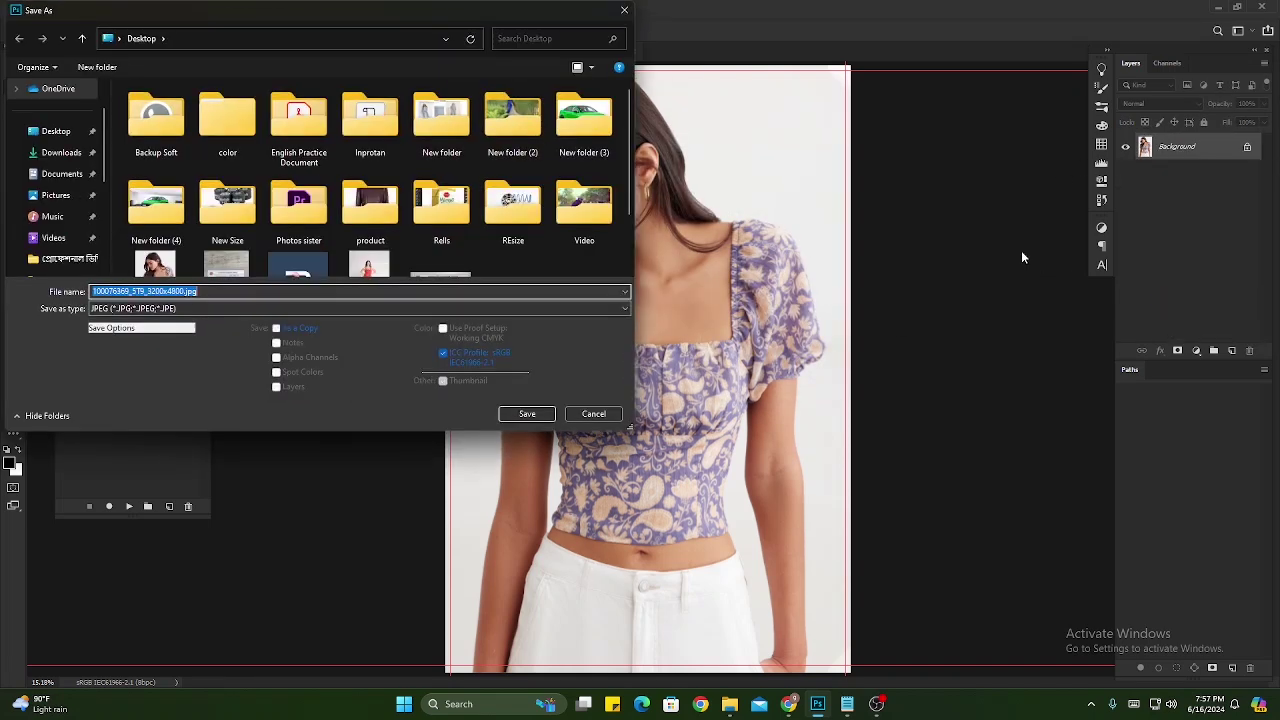
- Cancel the save and close the floral-top photo without saving its changes
{"action": "left_click", "coordinate": [625, 10]}
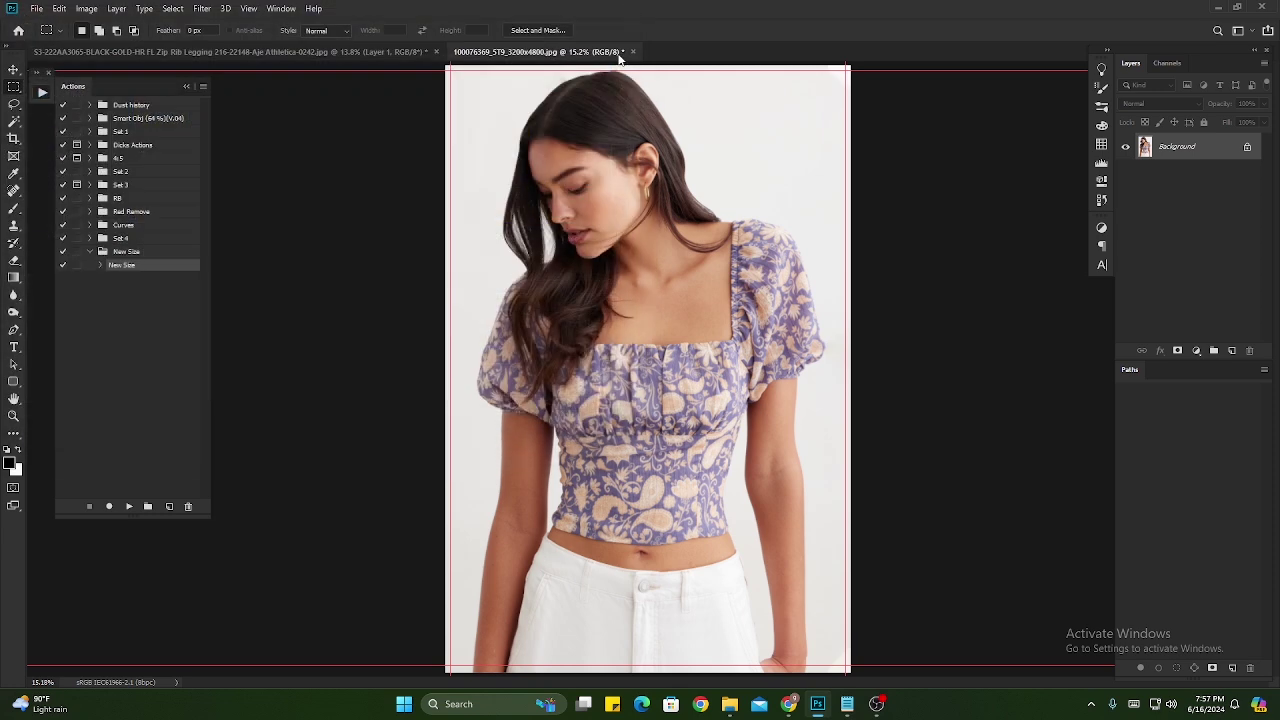
{"action": "left_click", "coordinate": [632, 51]}
{"action": "left_click", "coordinate": [634, 261]}
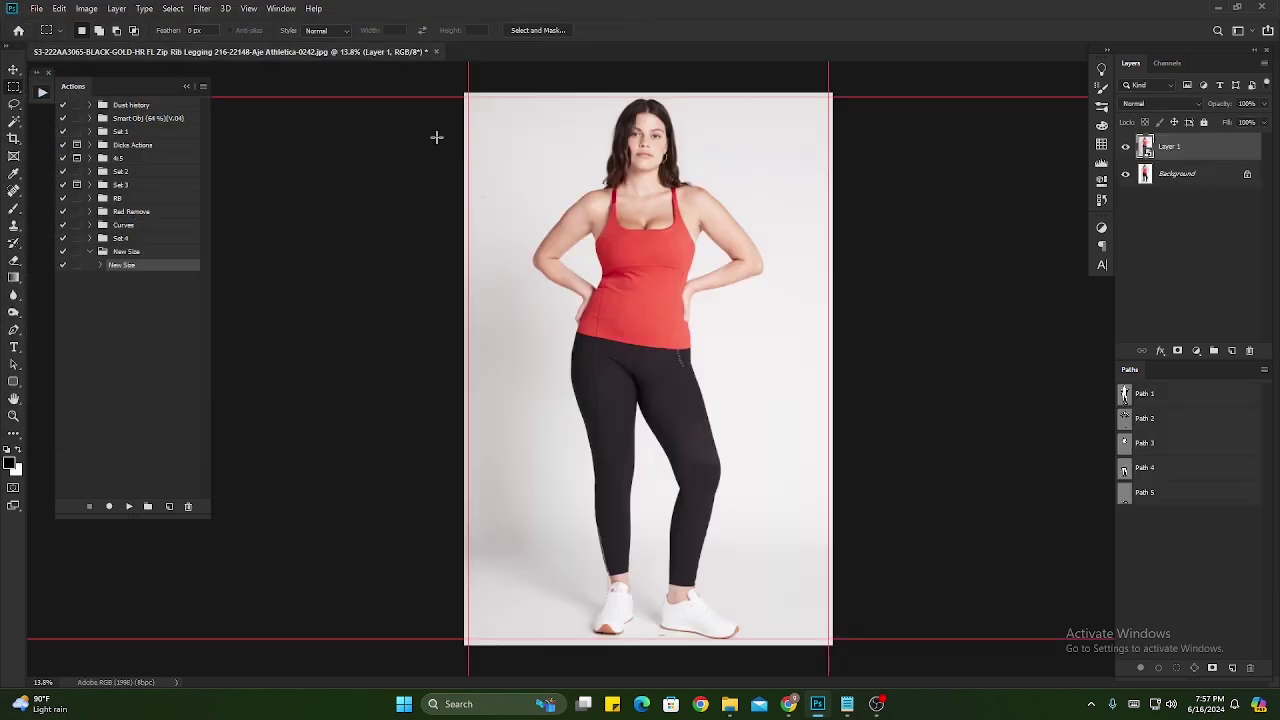